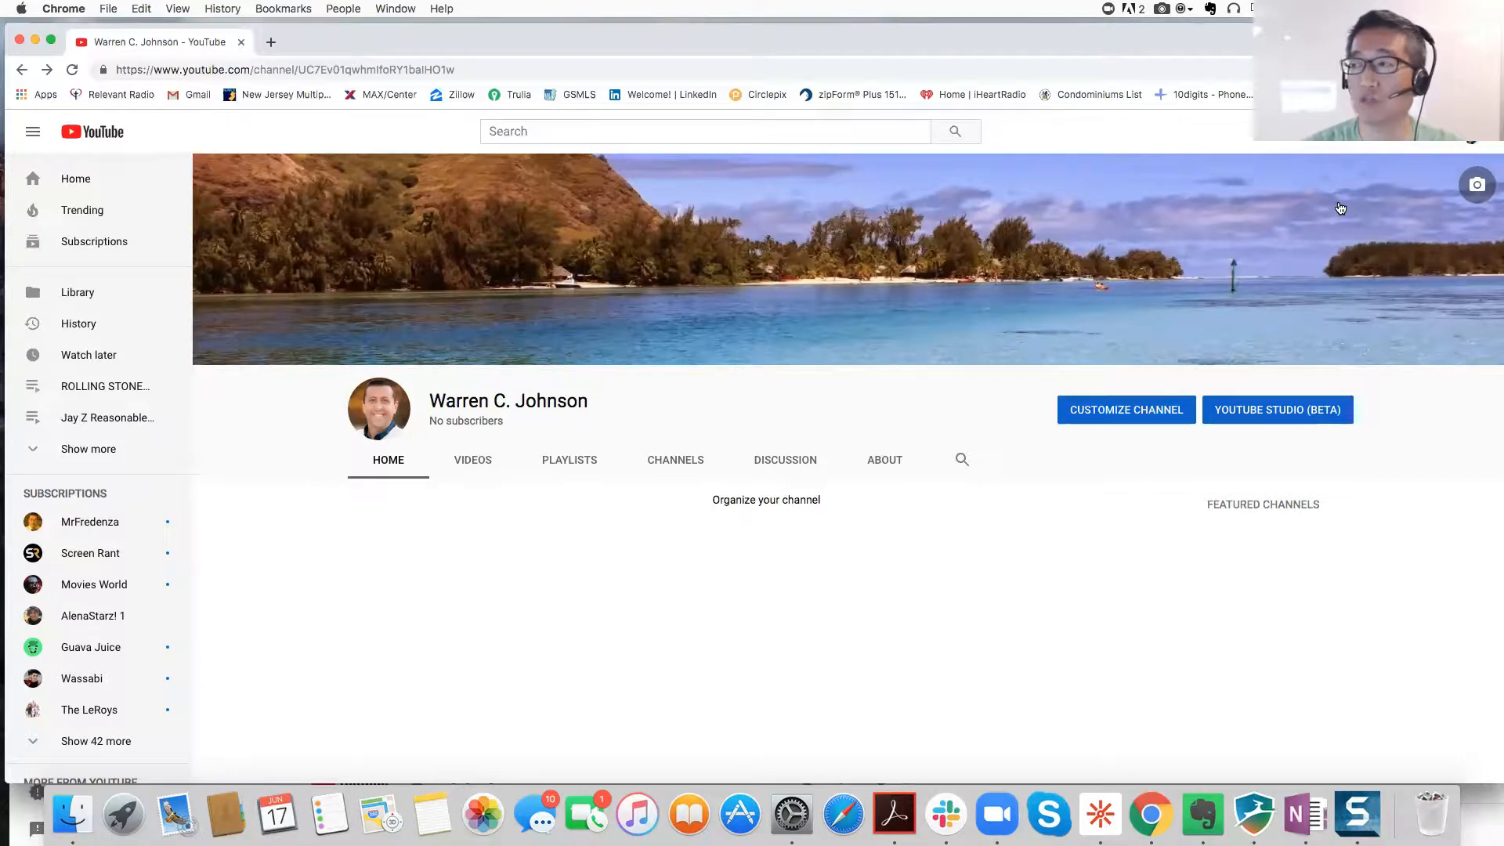
# Step: From YouTube Studio's Settings, open the existing channel's Advanced channel settings under Other settings
pyautogui.click(1471, 135)
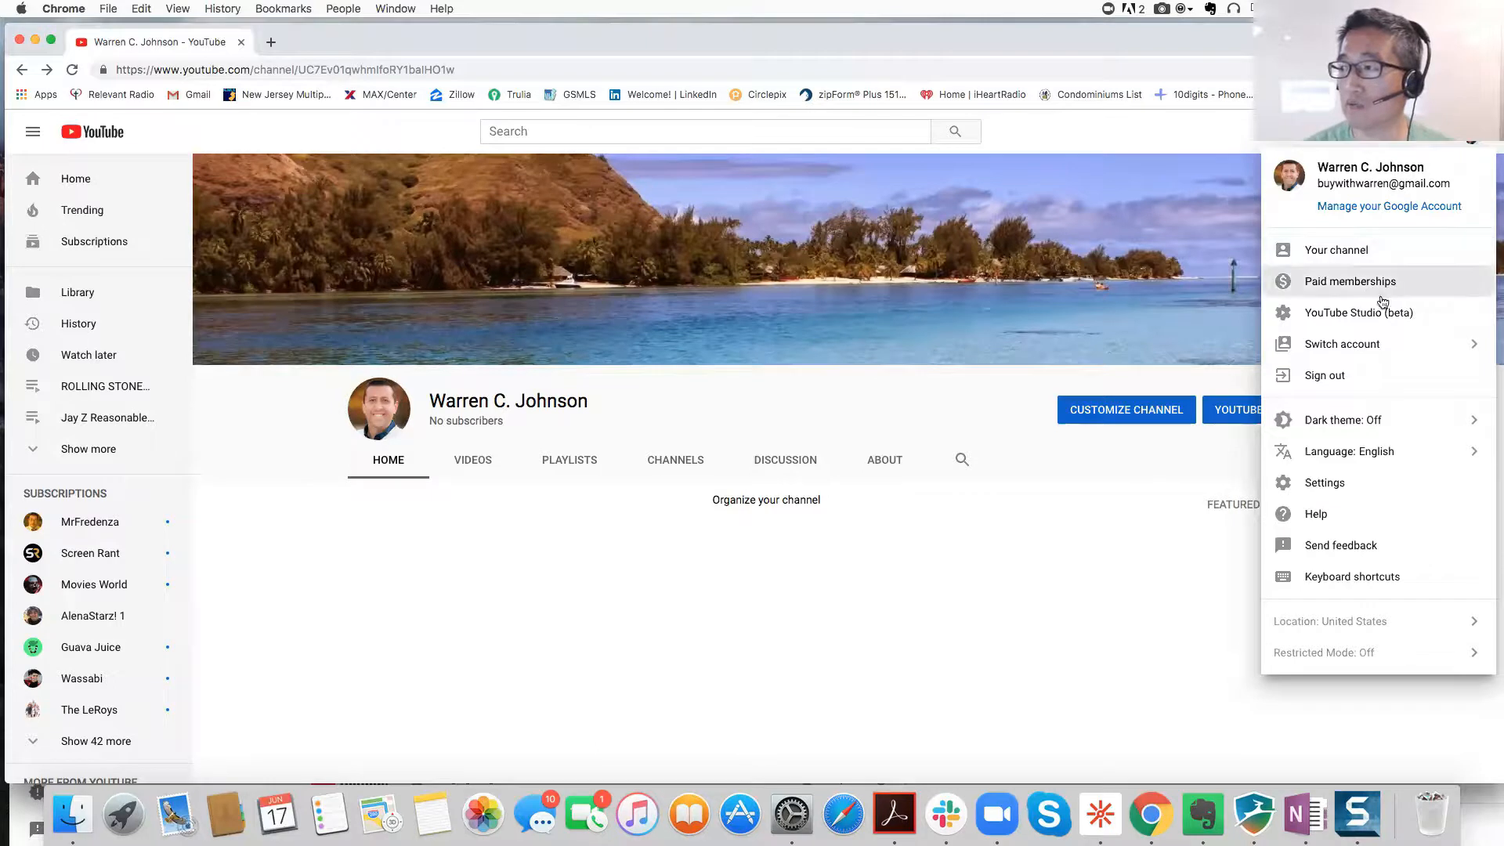
pyautogui.click(1371, 319)
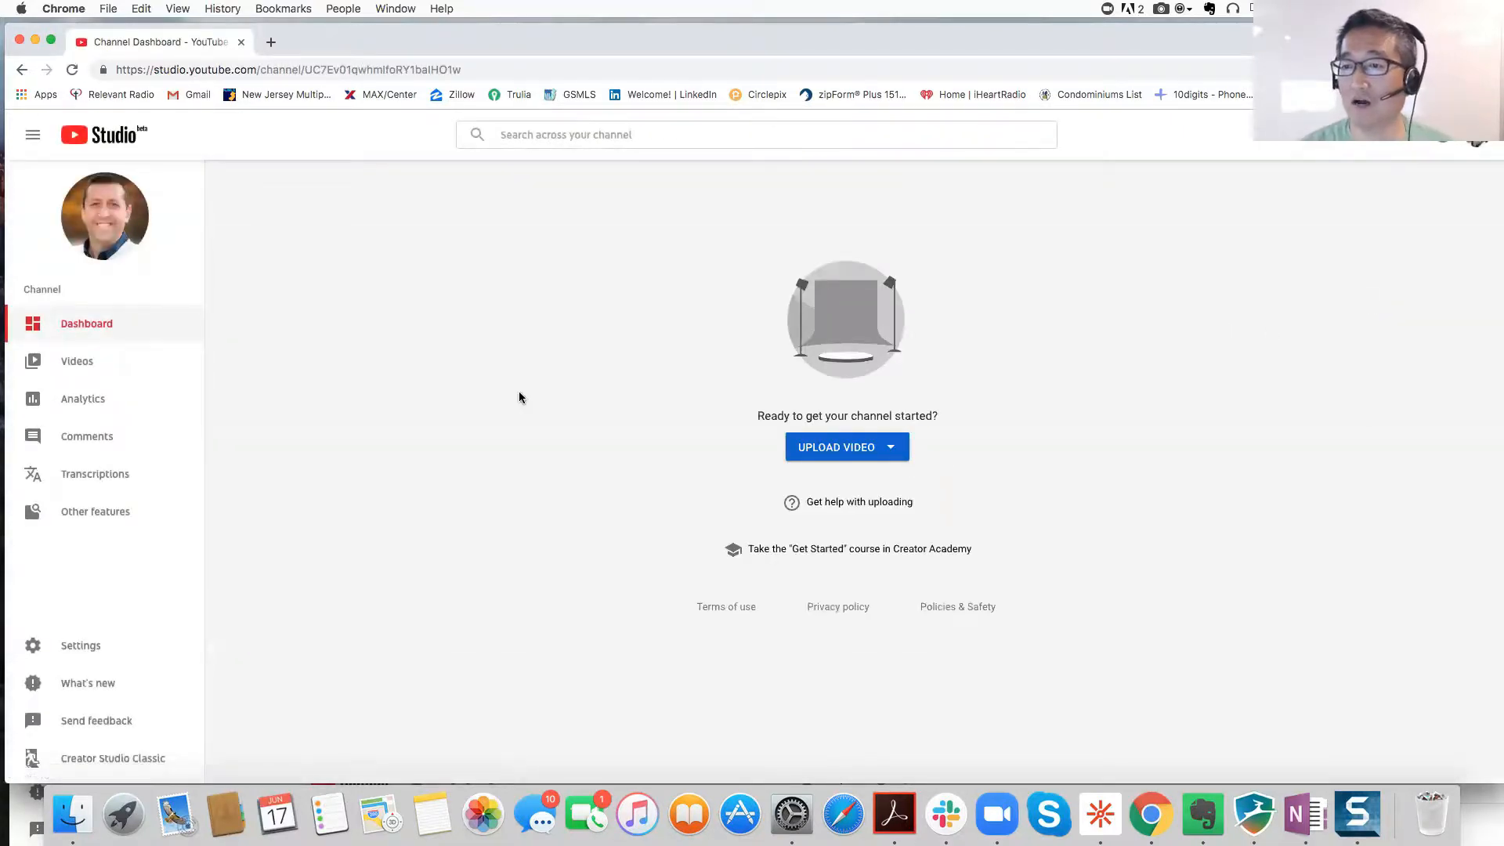
pyautogui.click(70, 647)
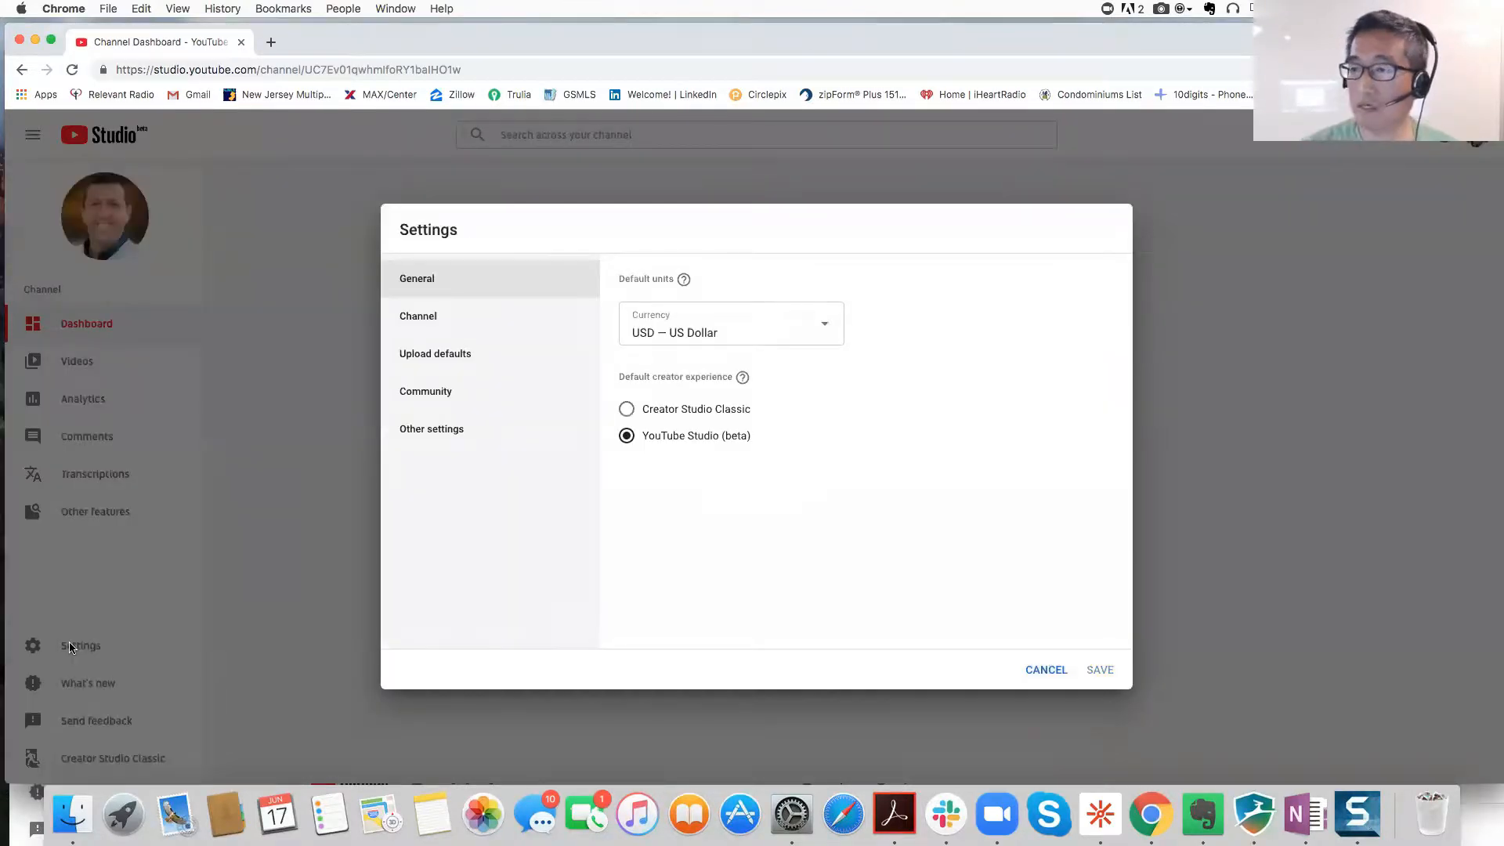
pyautogui.moveTo(436, 429)
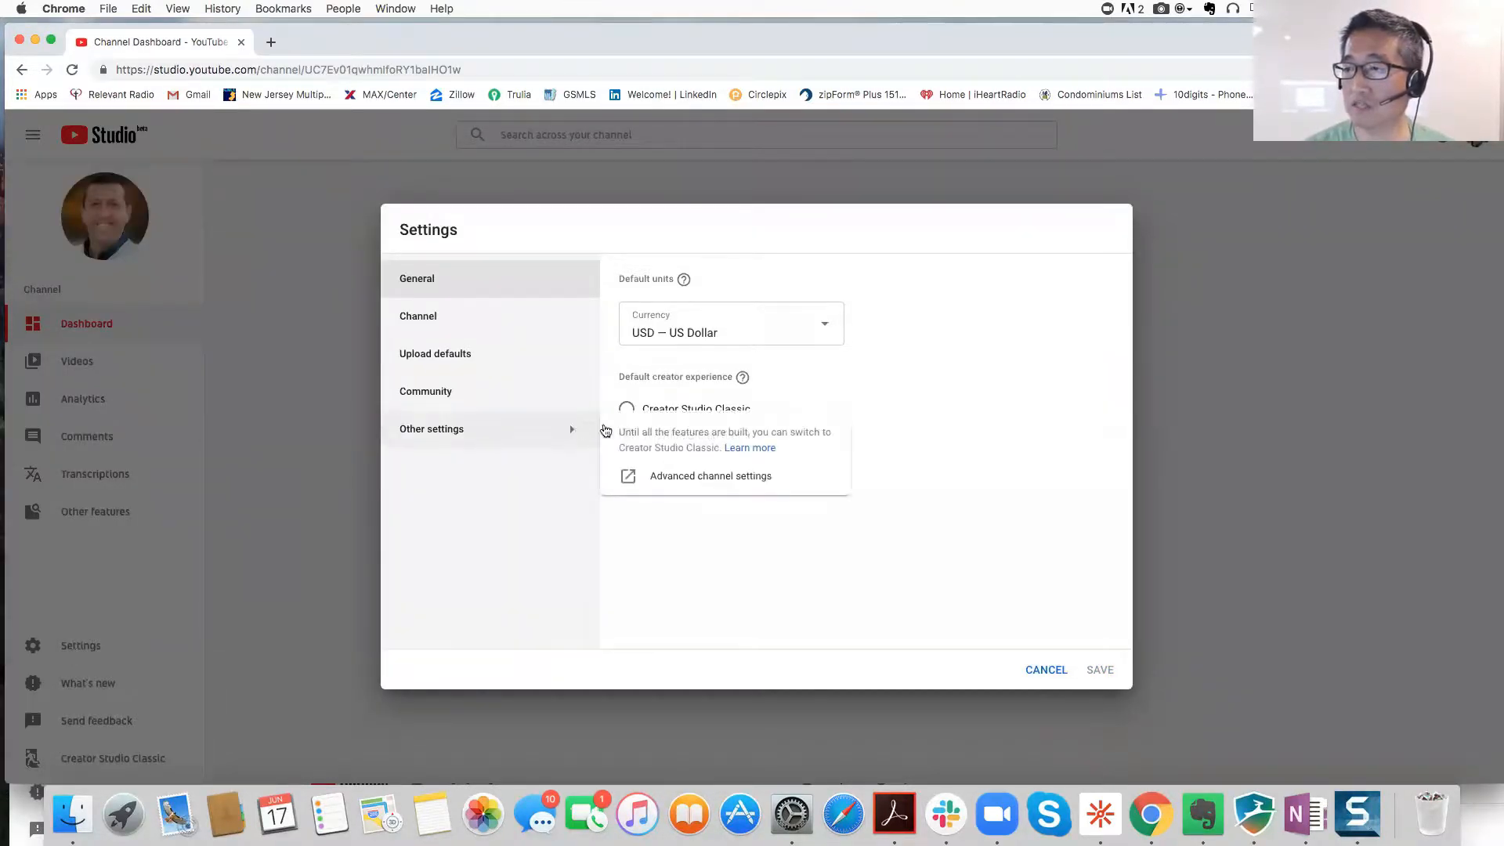
pyautogui.click(700, 476)
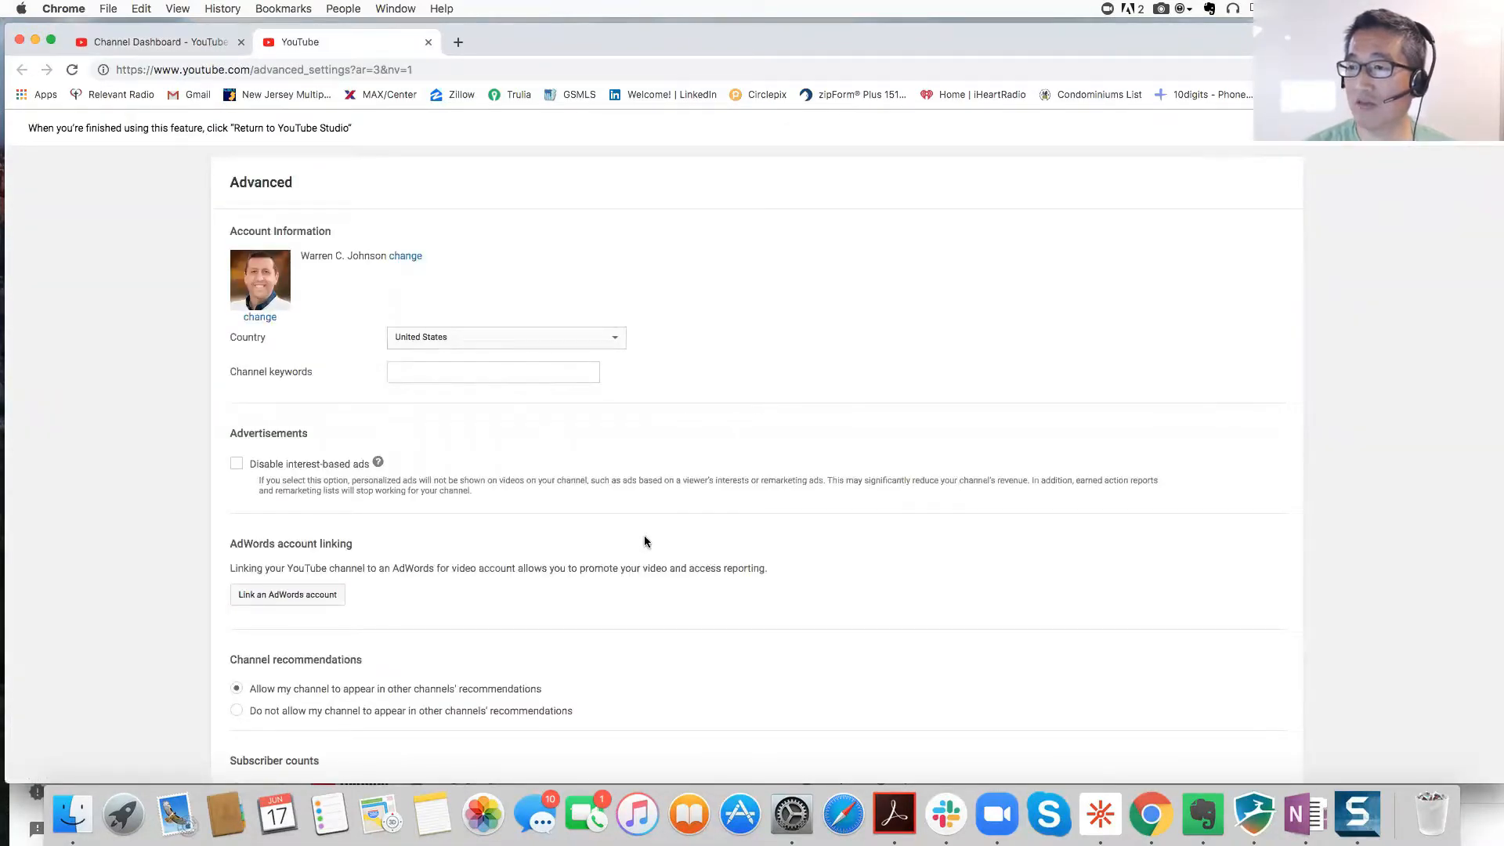
# Step: Go from YouTube account settings to the channel list and choose 'Create a new channel'
pyautogui.click(1473, 128)
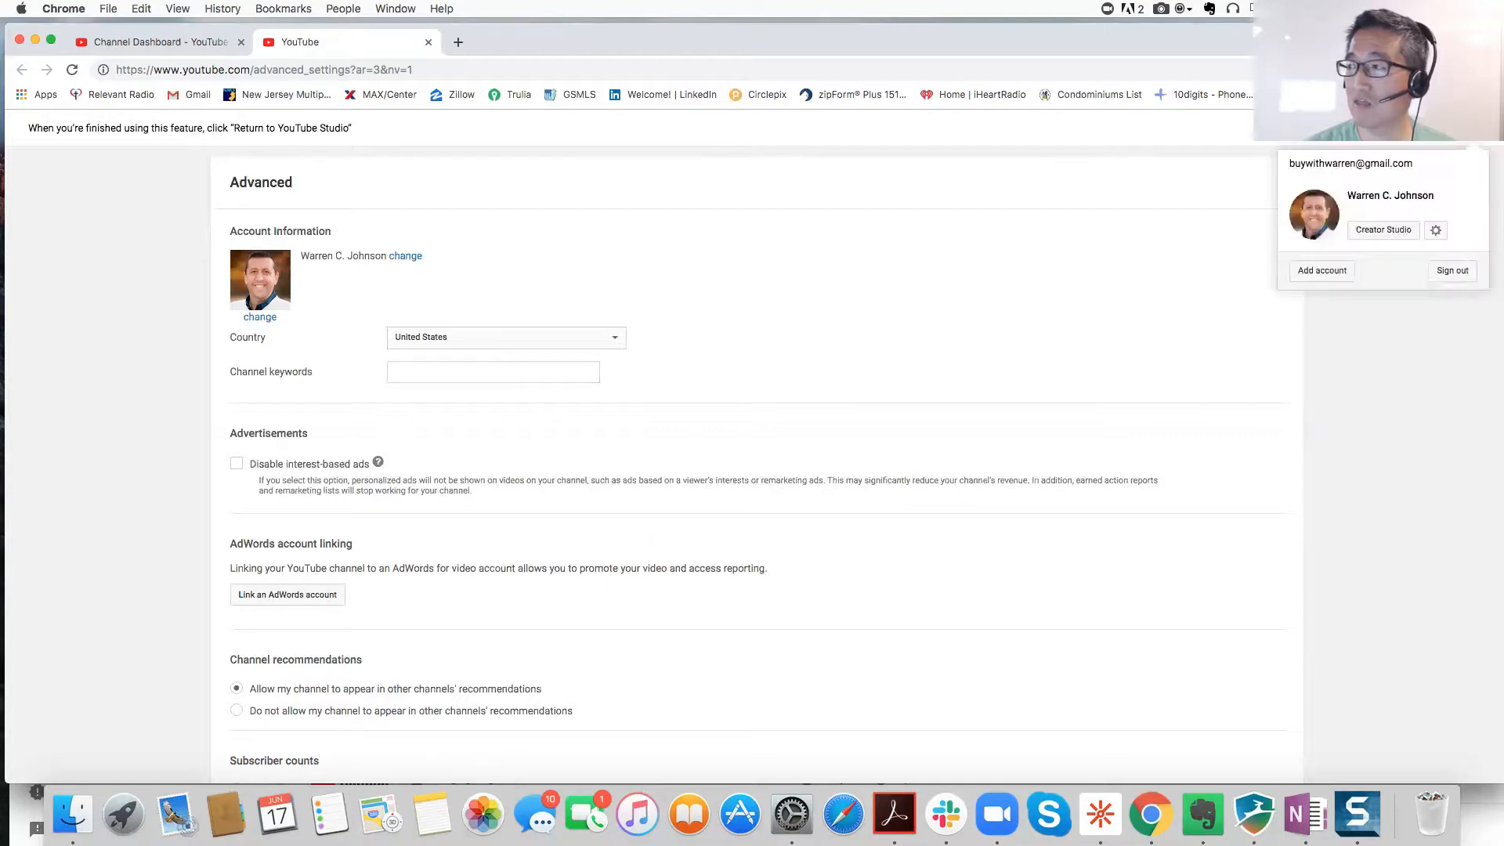
pyautogui.click(1436, 230)
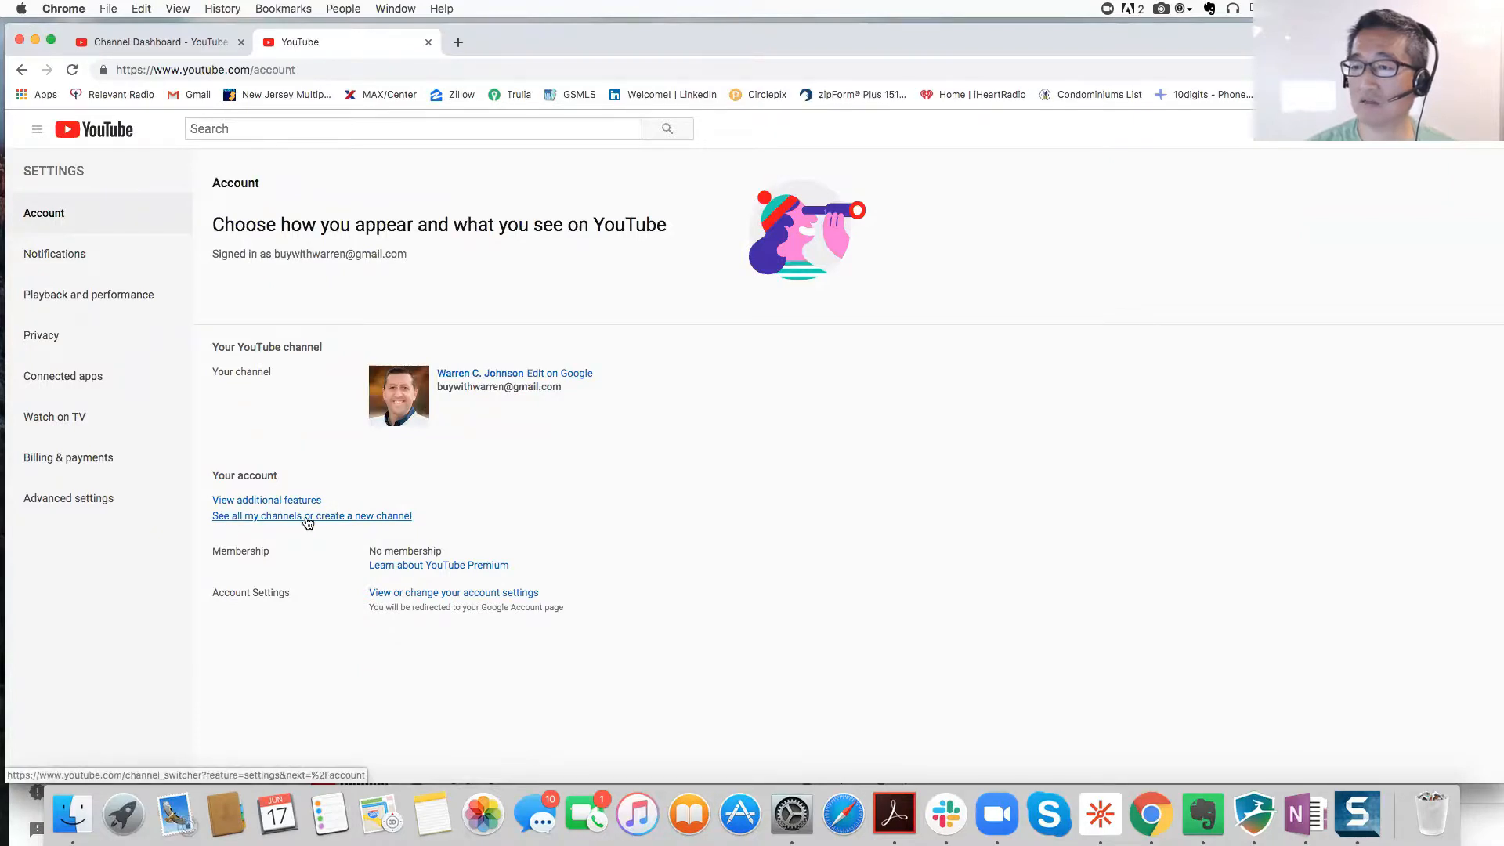
pyautogui.click(346, 517)
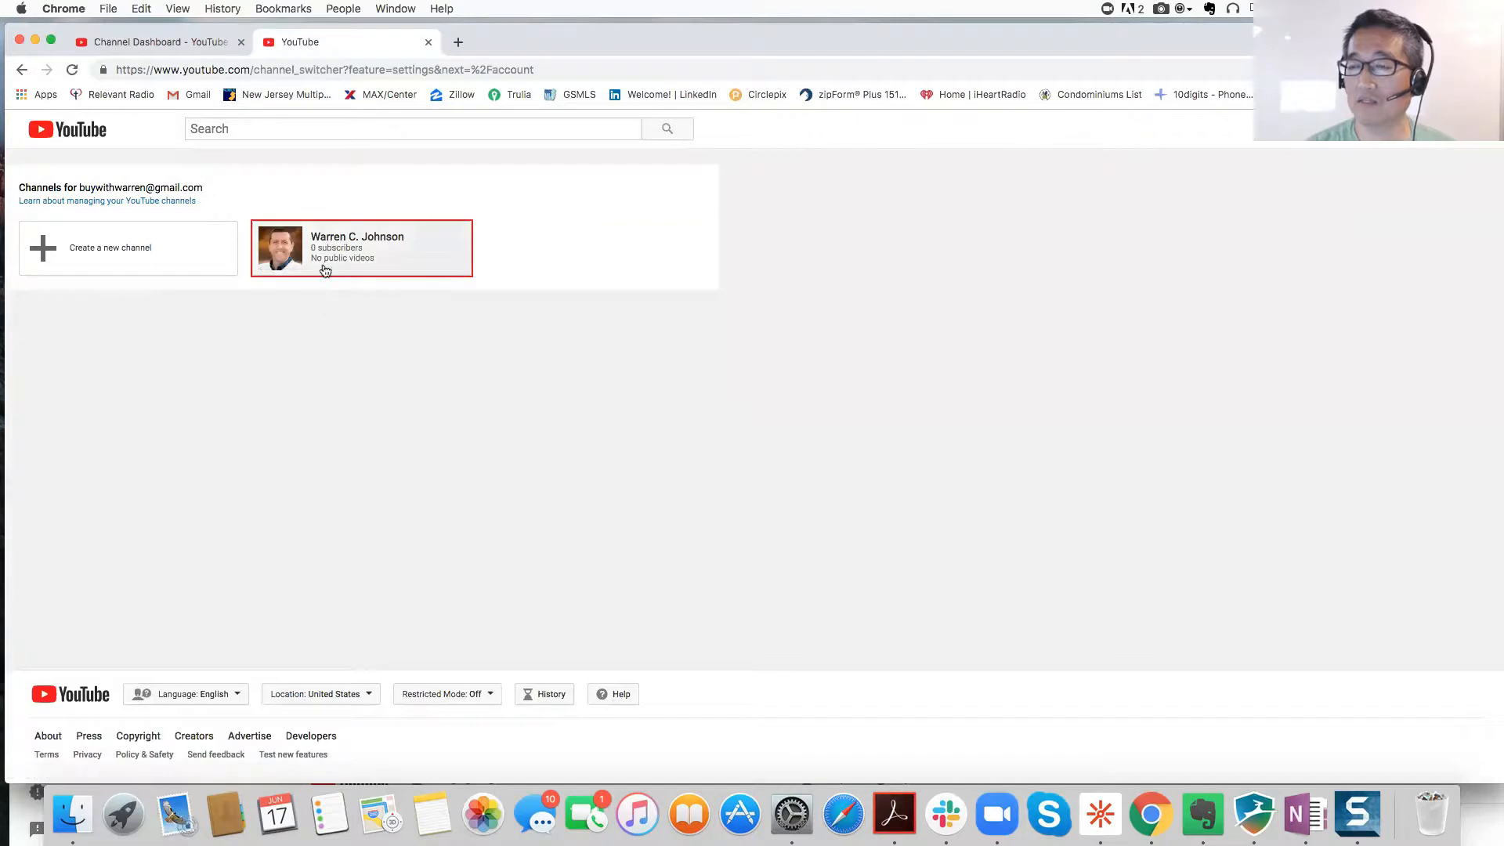
pyautogui.click(97, 253)
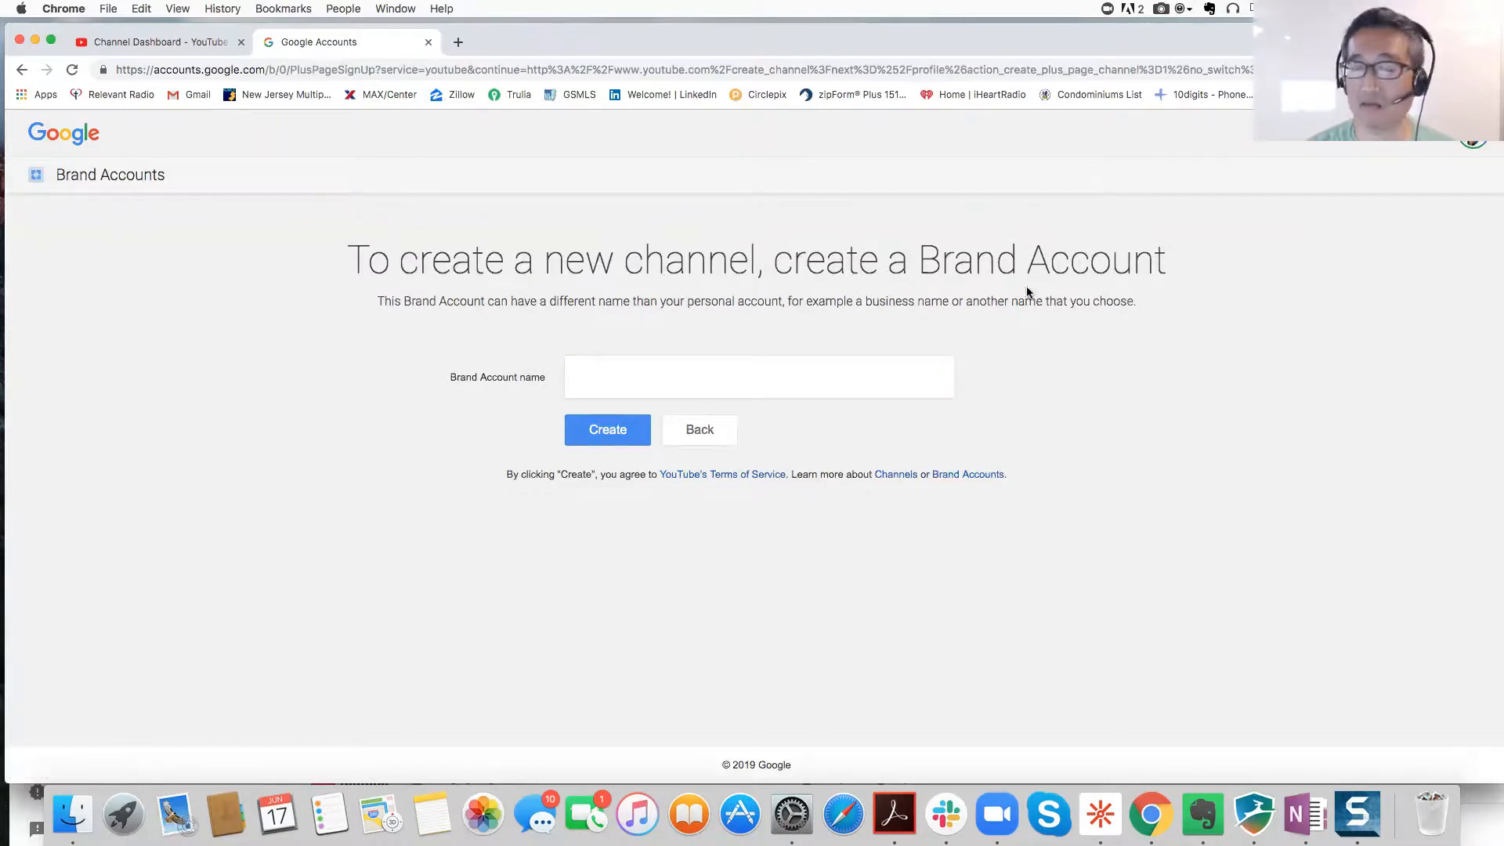
# Step: Enter the owner's full name as the Brand Account name and create the account
pyautogui.click(743, 384)
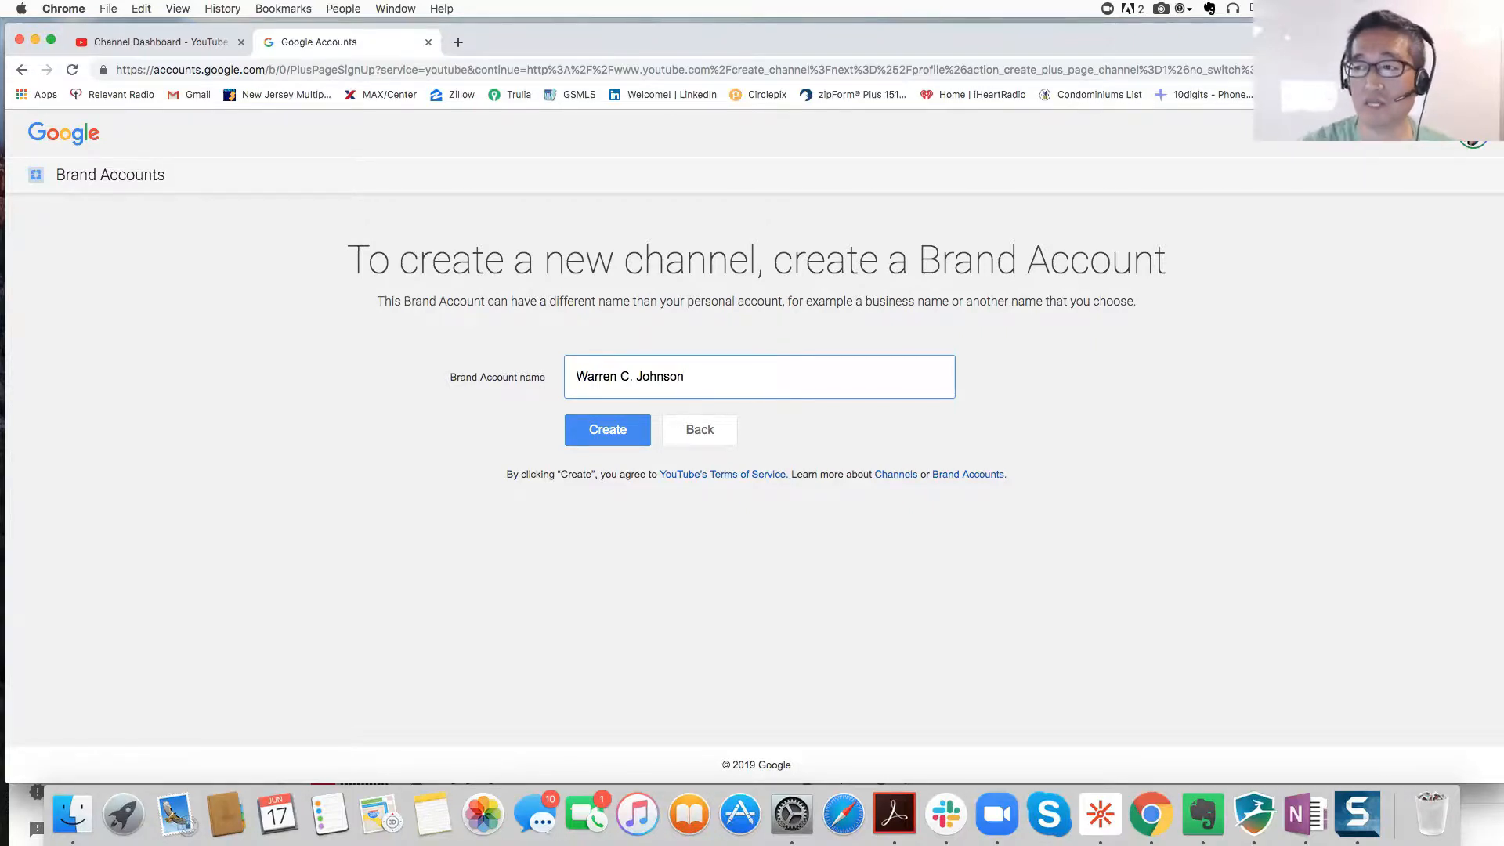
pyautogui.click(607, 432)
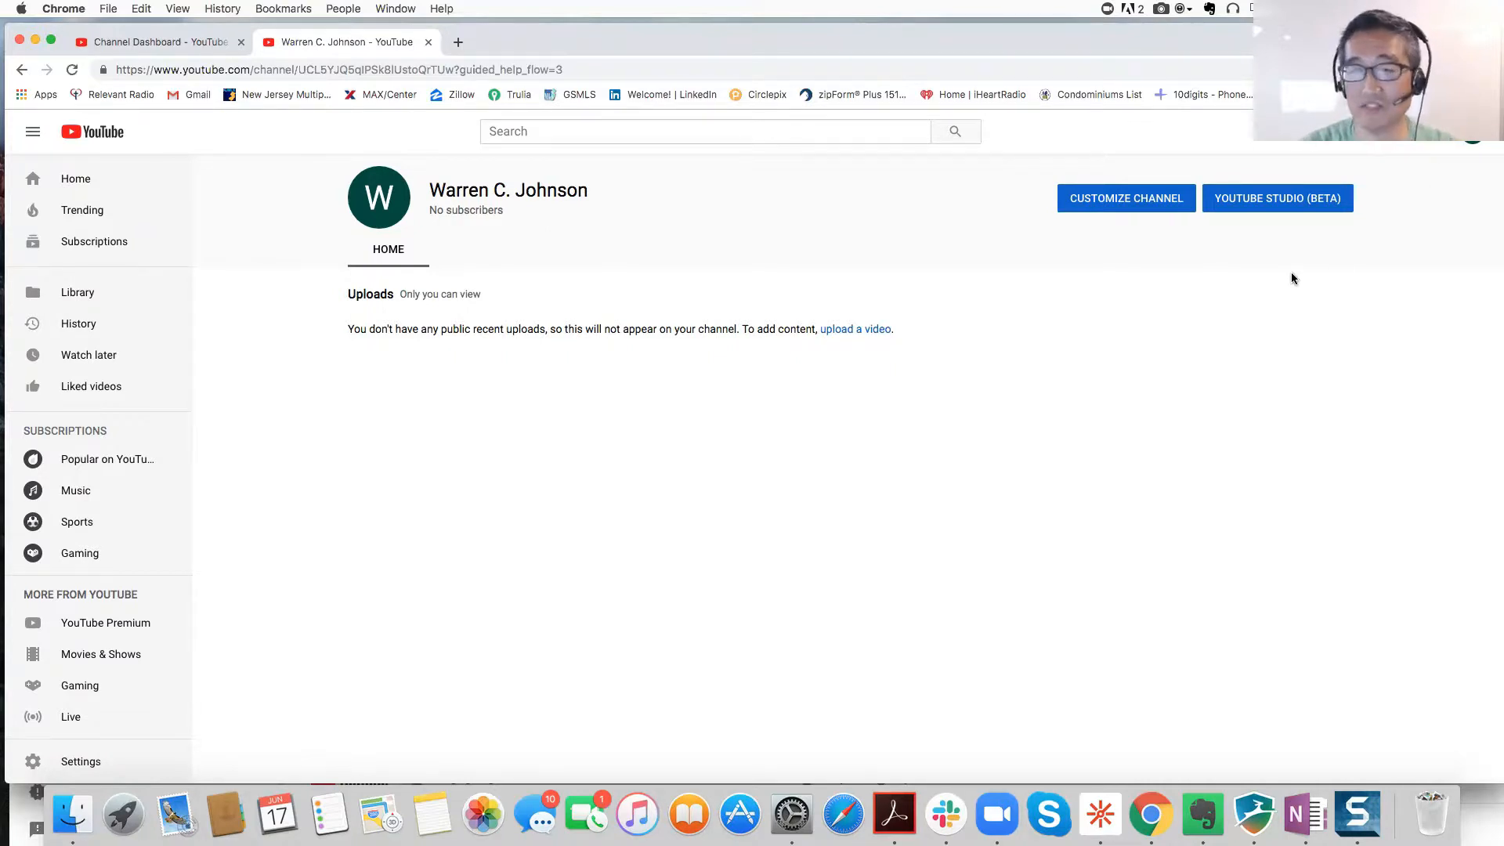
# Step: Open the new channel in YouTube Studio, dismiss the welcome and upload tips, and open Settings
pyautogui.click(1262, 202)
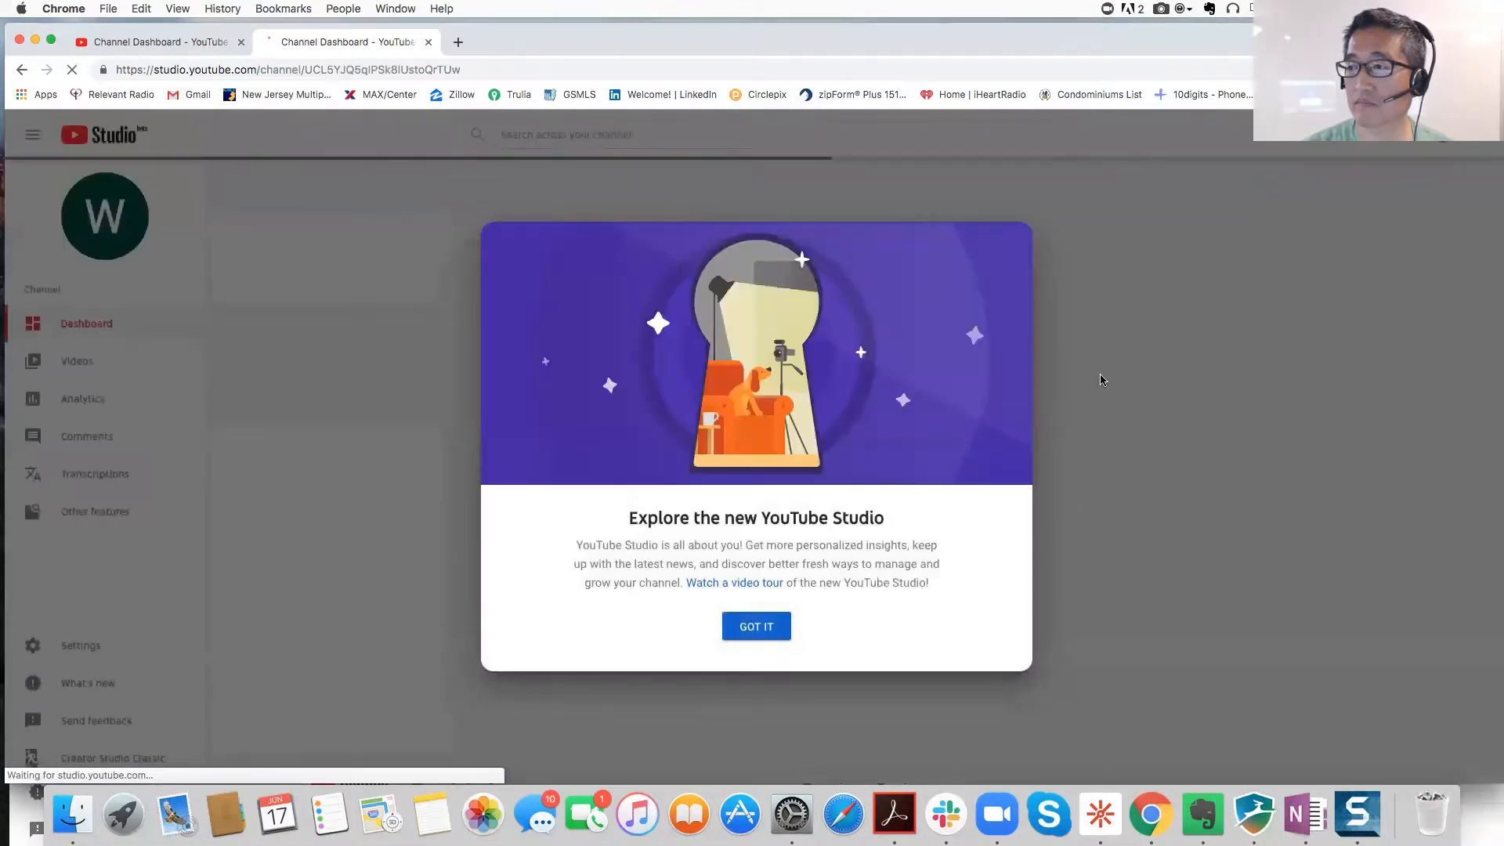
pyautogui.click(771, 625)
pyautogui.click(1394, 283)
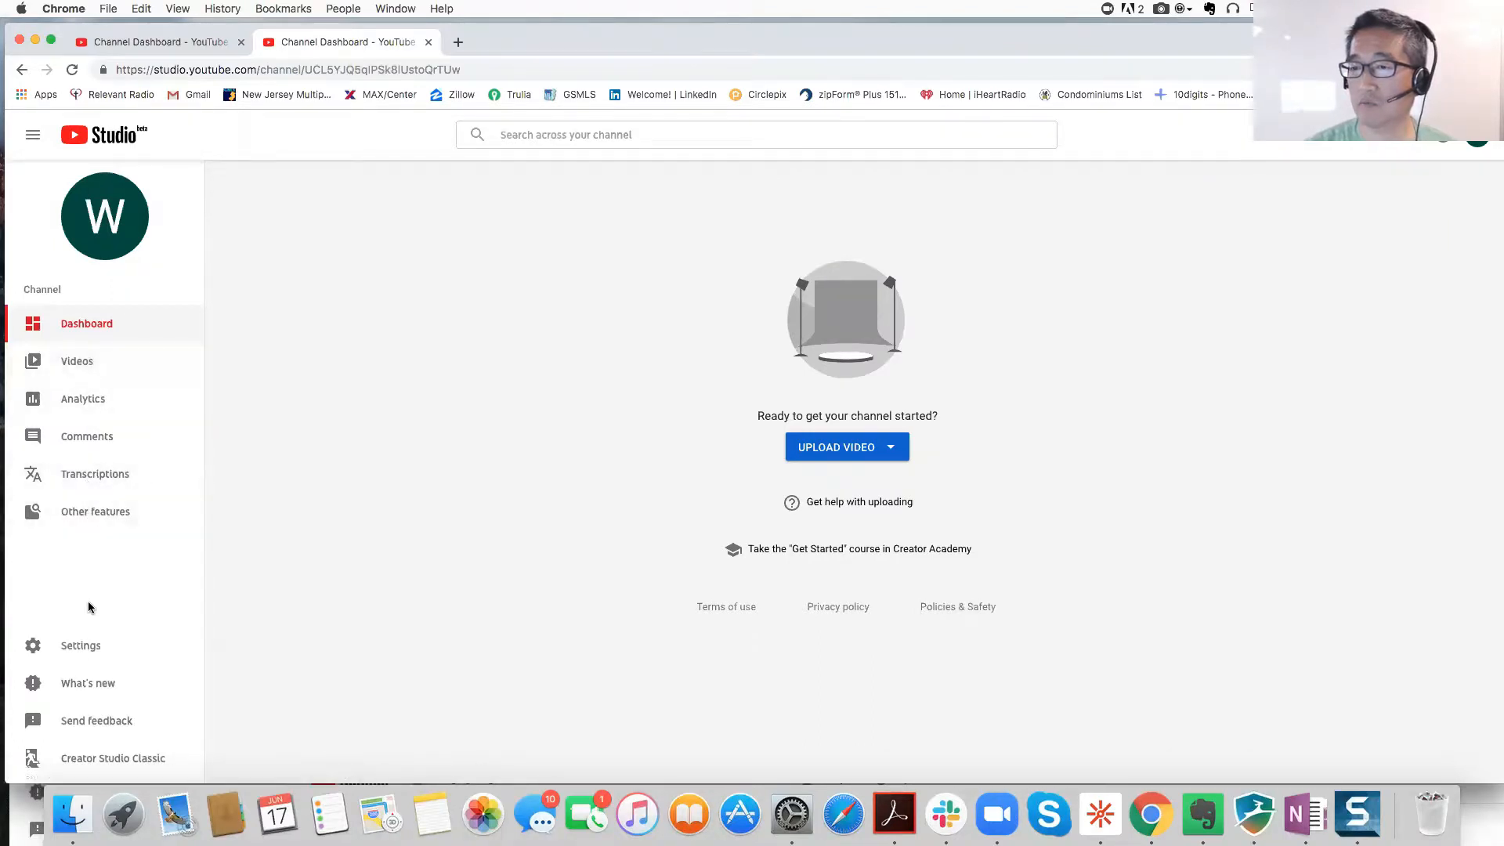
pyautogui.click(90, 642)
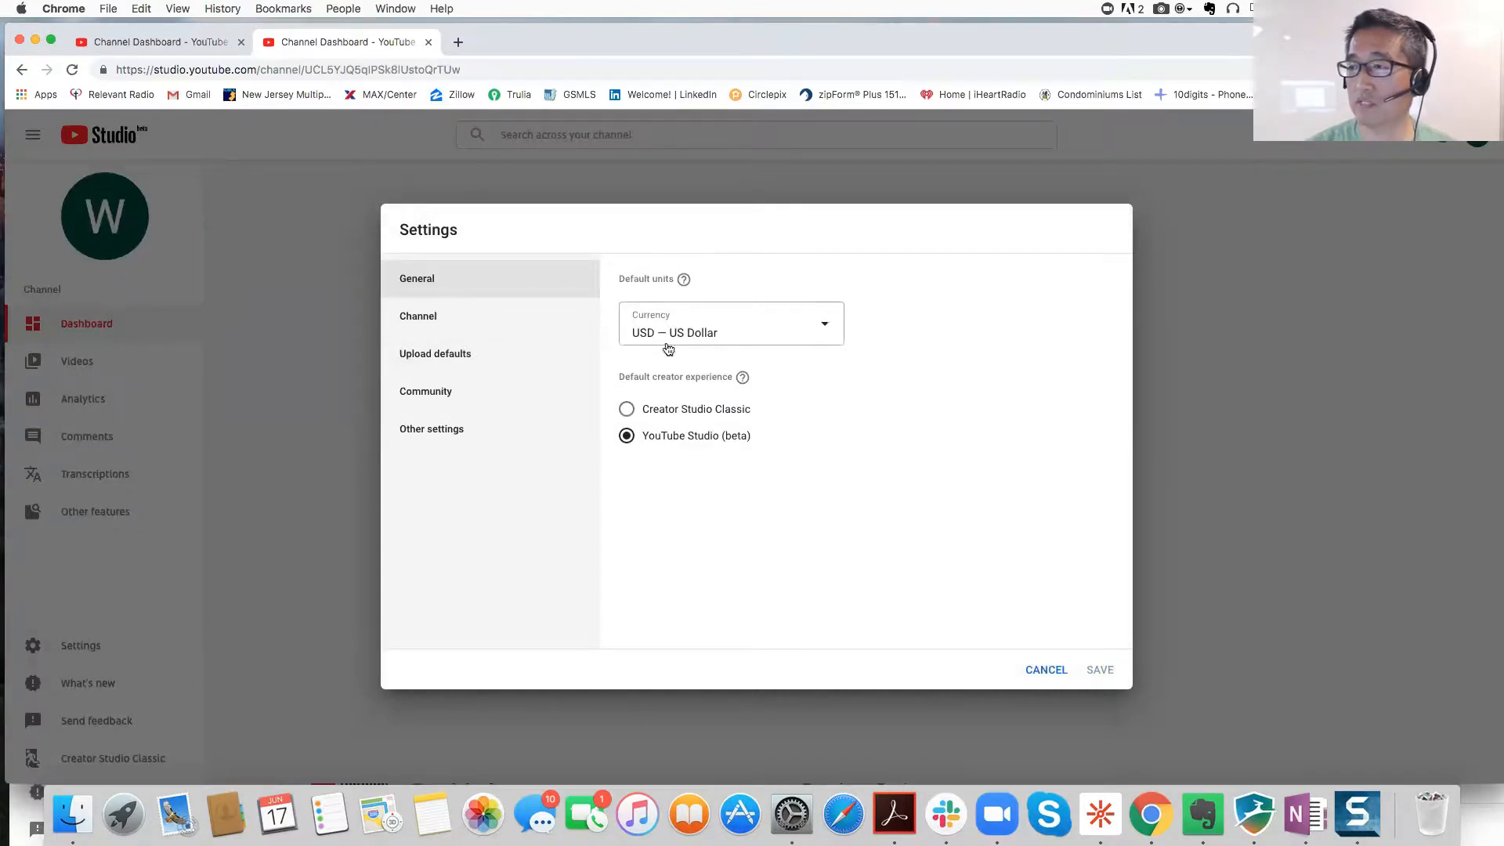
# Step: Add channel keywords: real estate for sale, houses for sale, realtor, real estate agent, new jersey, bergen county, paramus
pyautogui.click(435, 320)
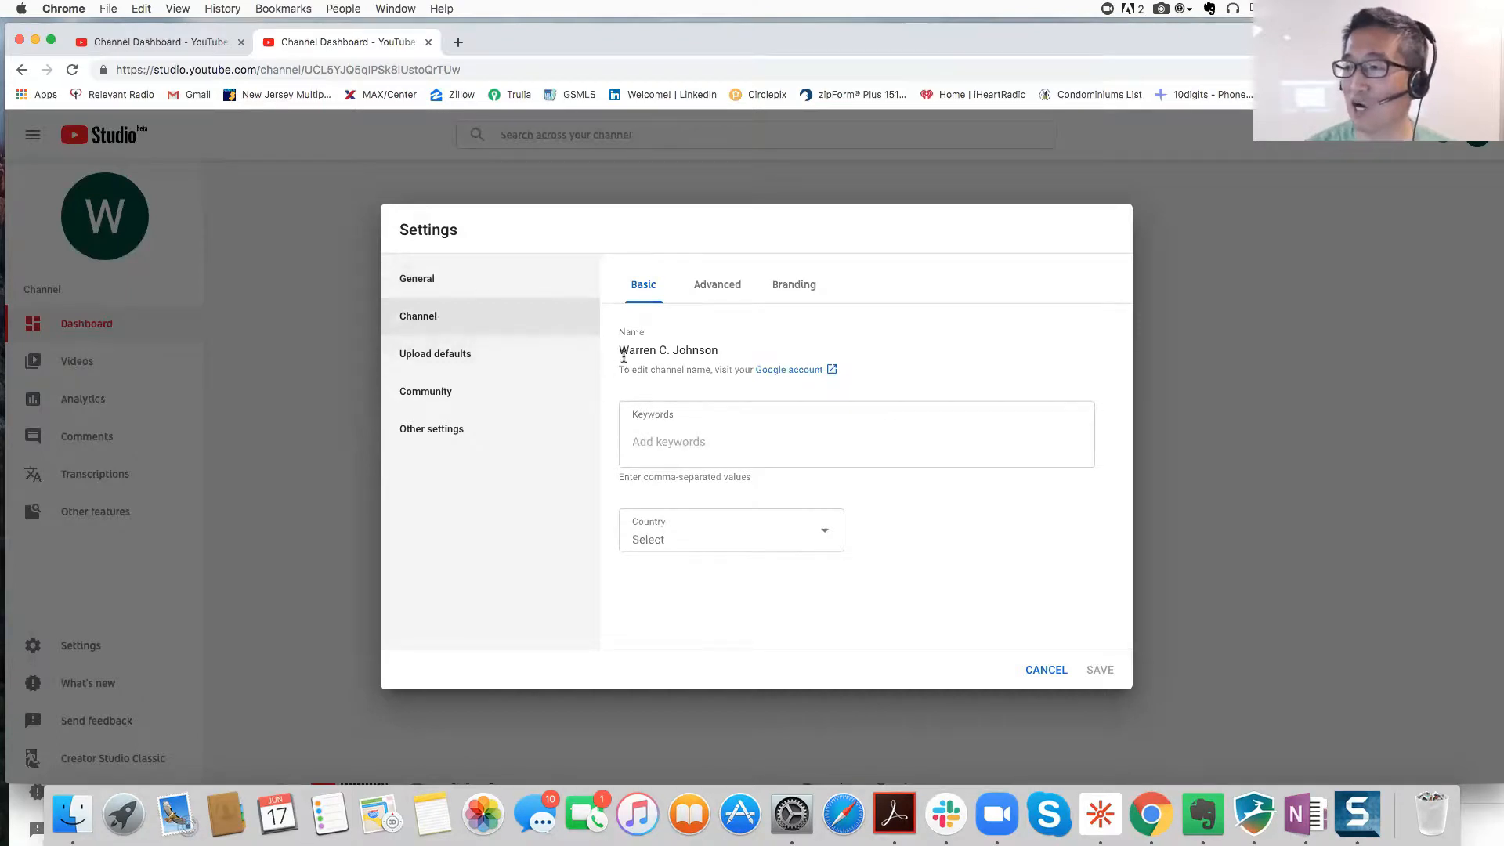
pyautogui.click(662, 440)
pyautogui.write('real')
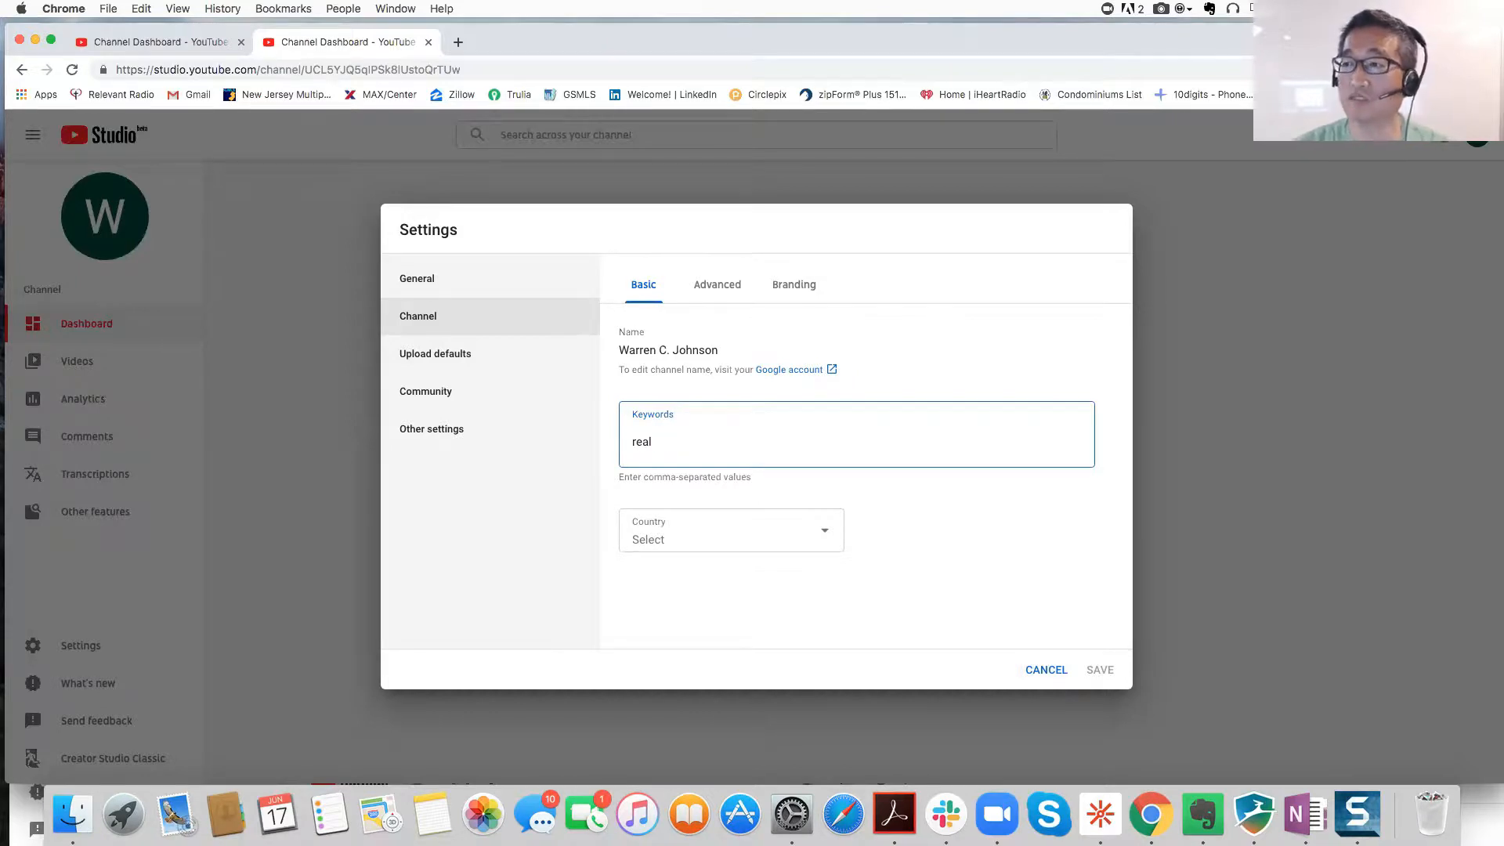
pyautogui.write('estate for sale')
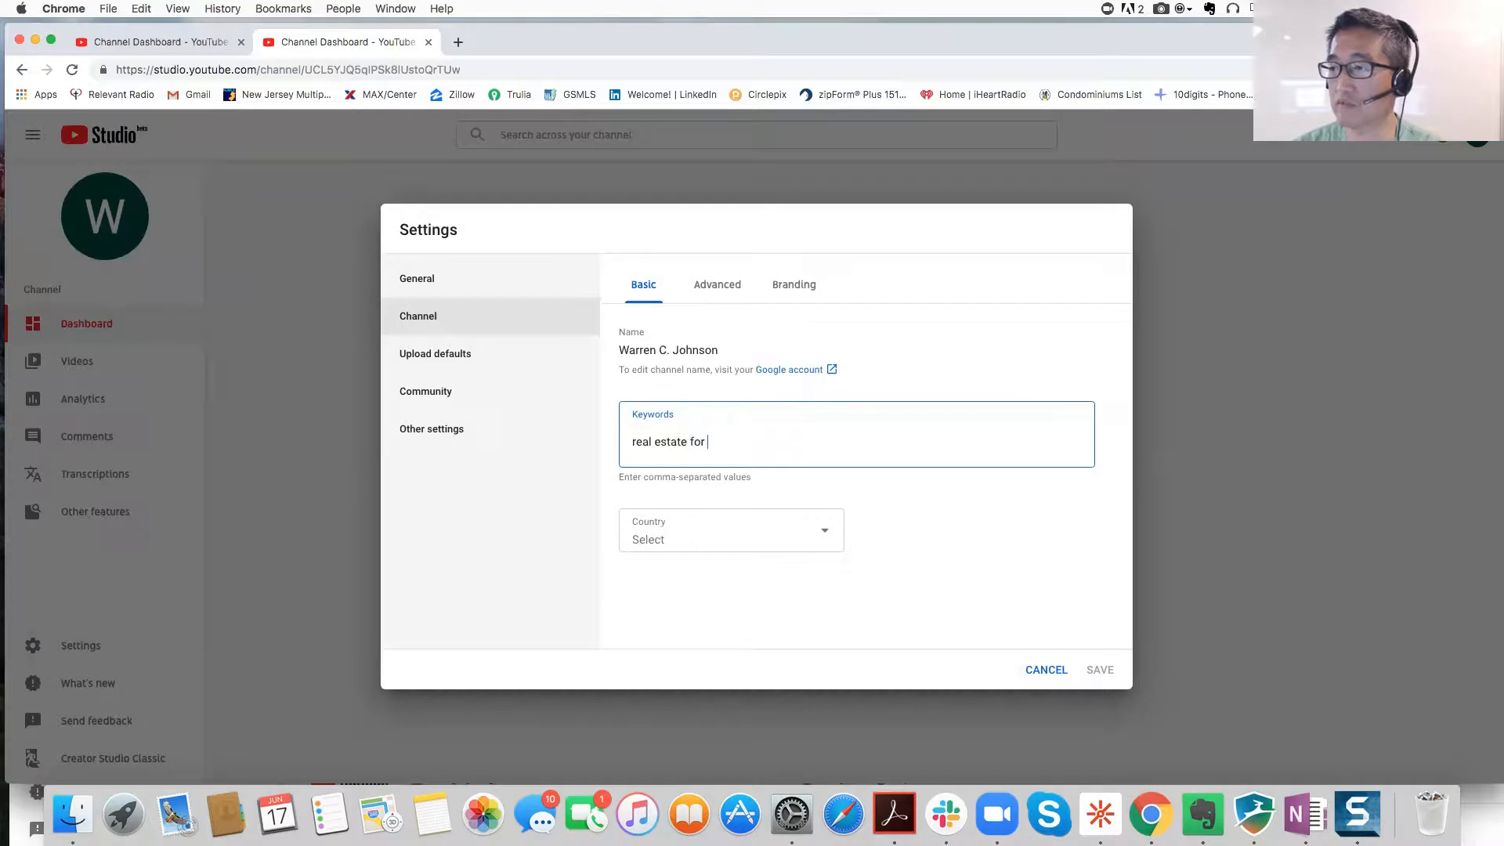
pyautogui.press('Return')
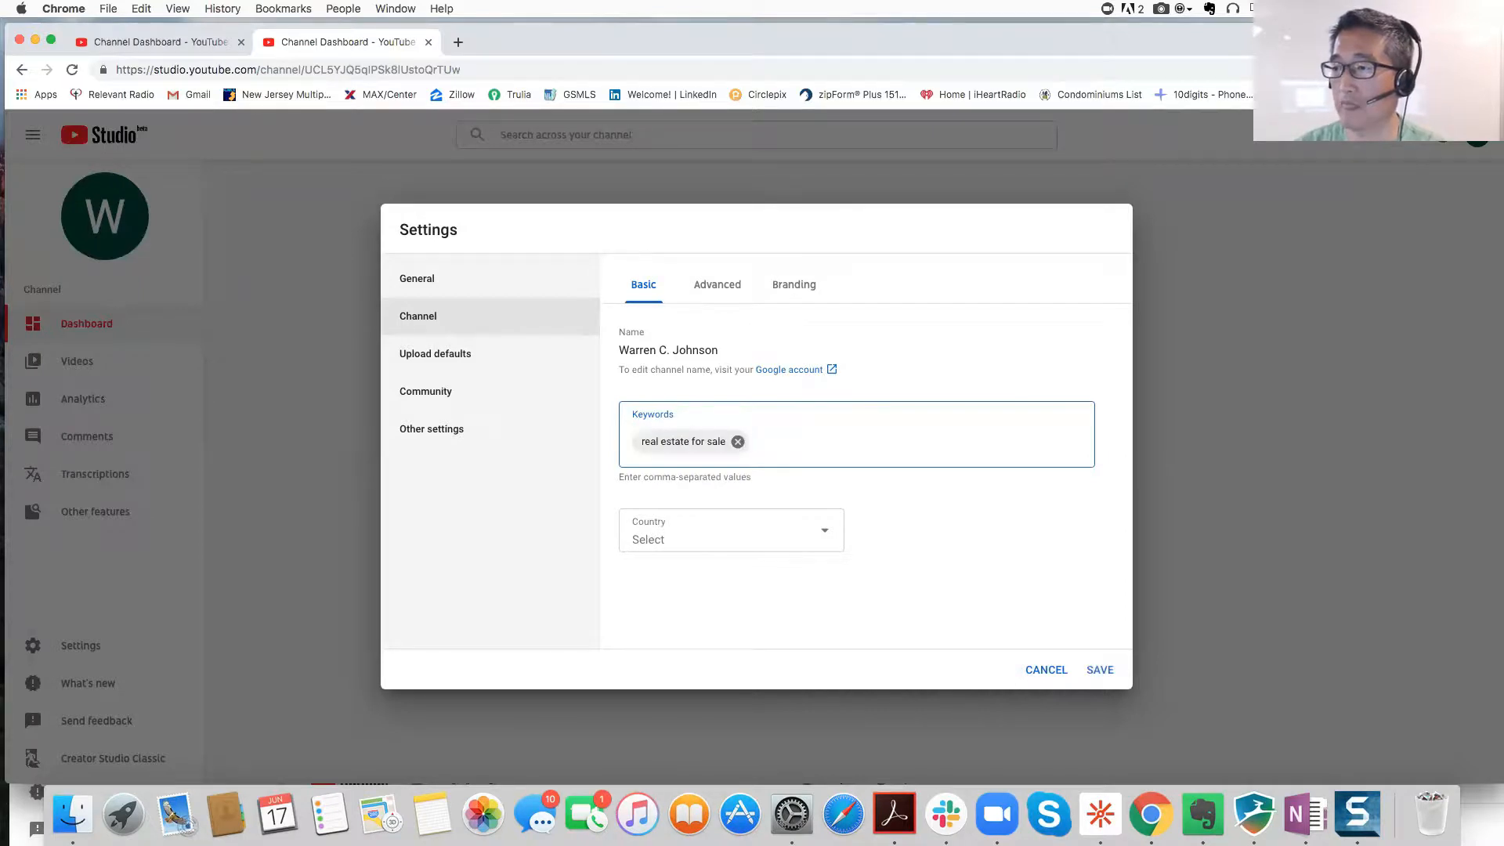
pyautogui.write('houses for')
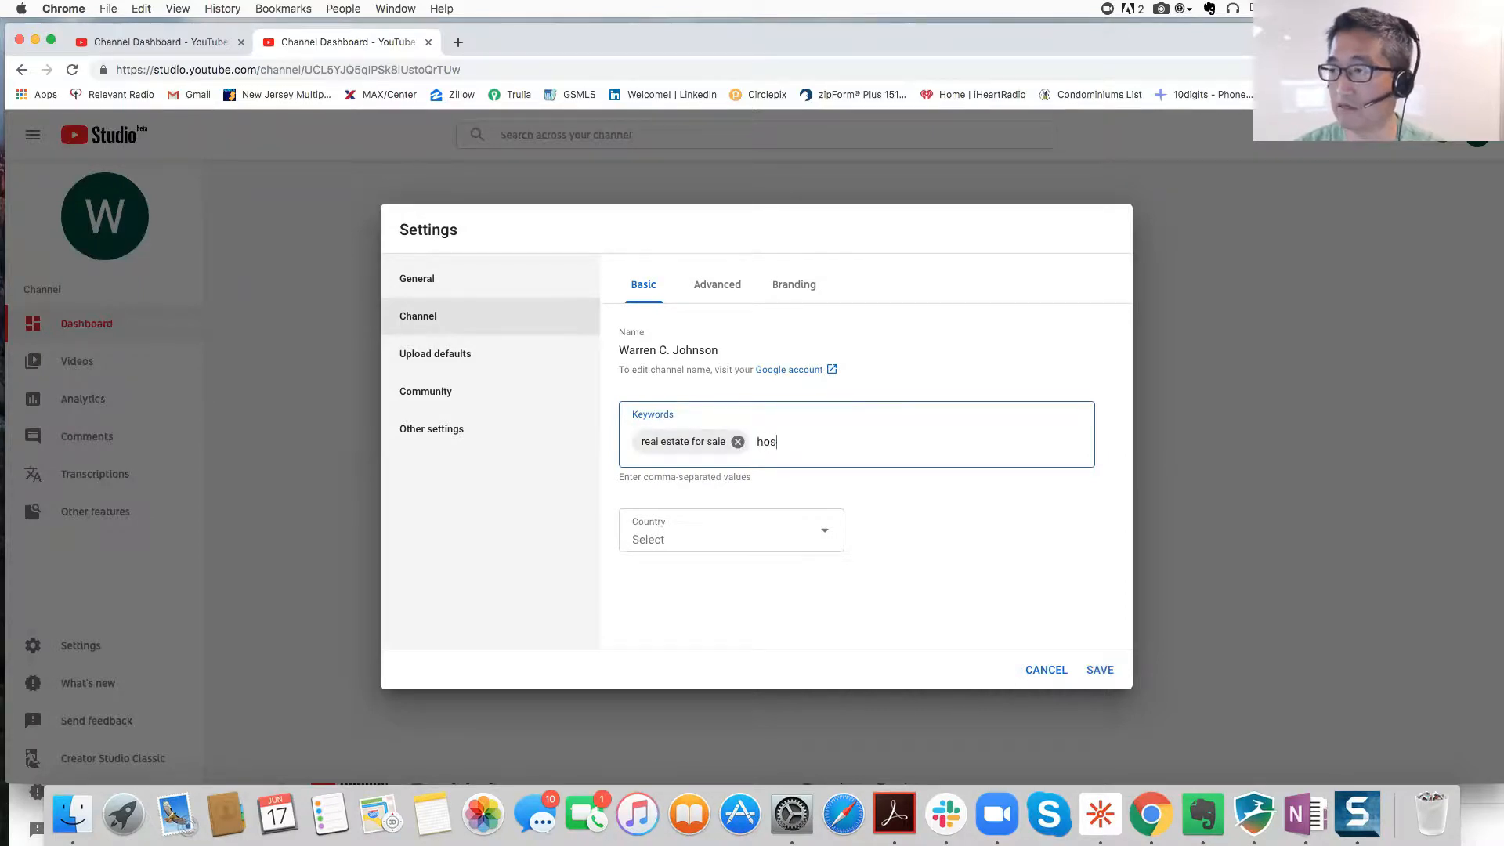
pyautogui.write(' sale')
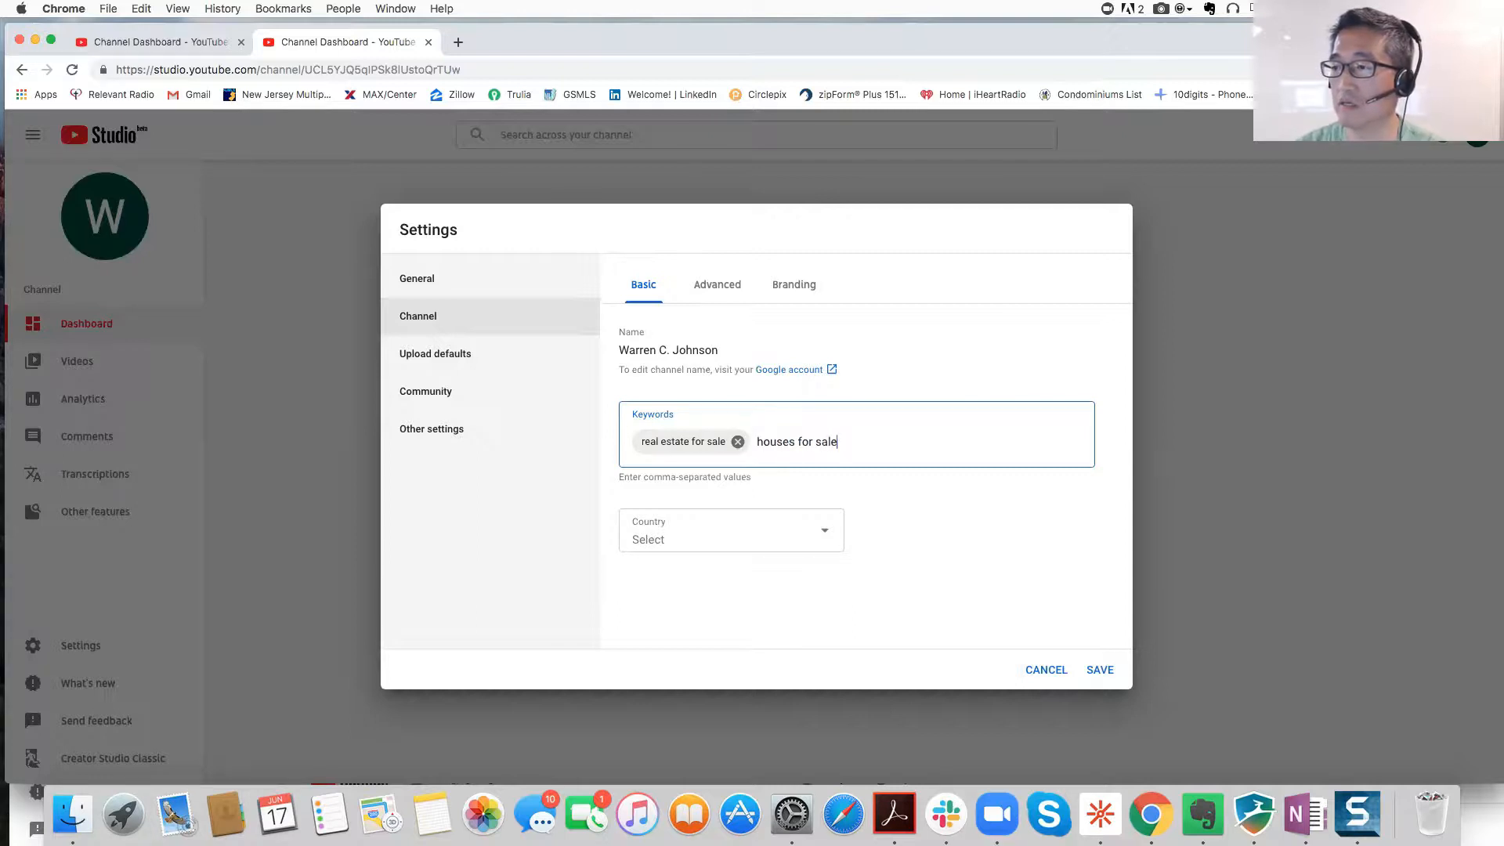
pyautogui.press('Return')
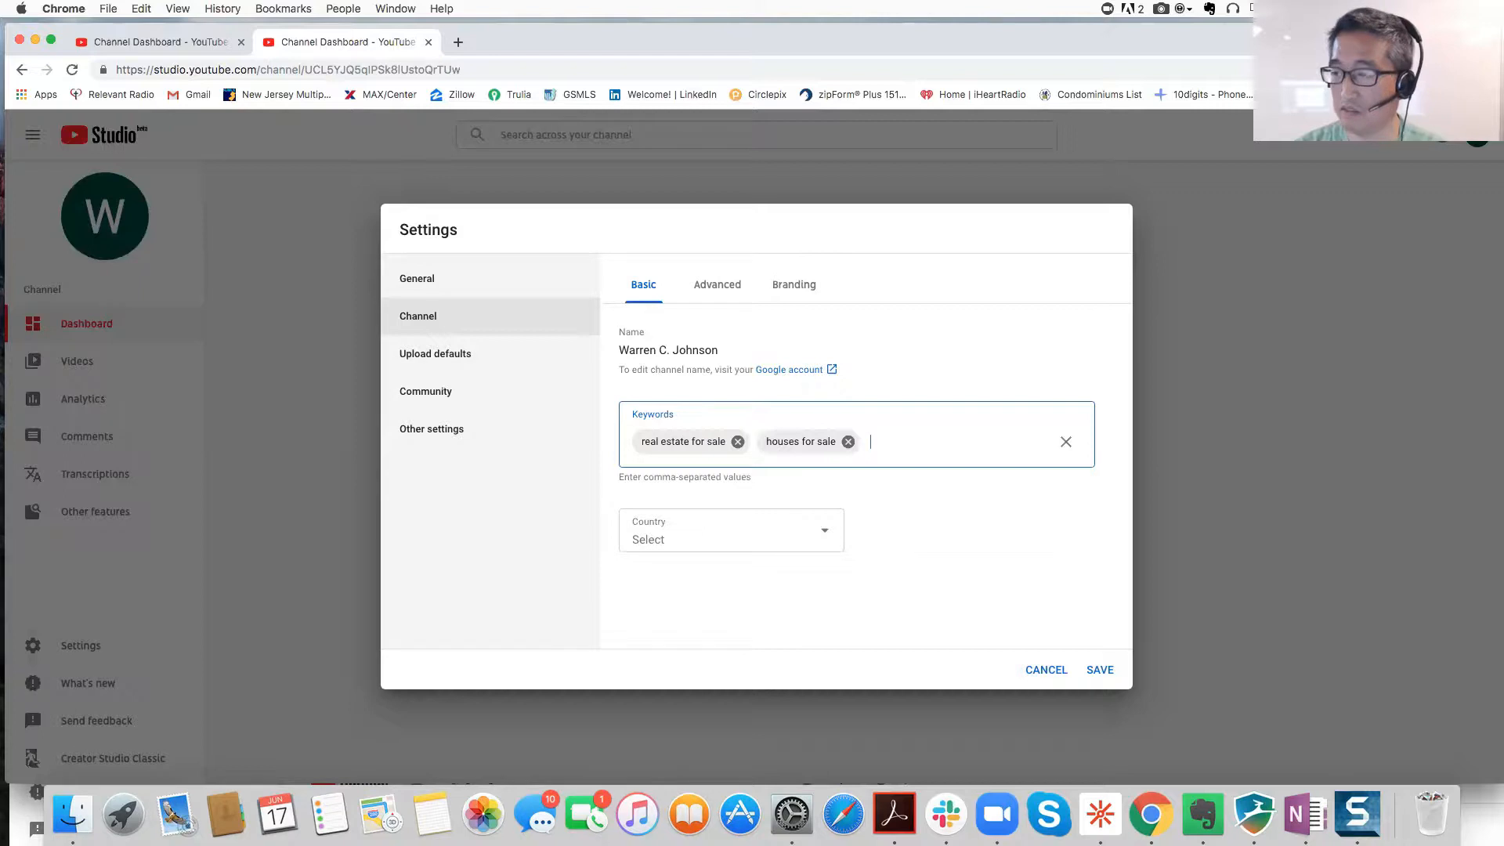
pyautogui.write('realtor')
pyautogui.press('Return')
pyautogui.write('real estate agent')
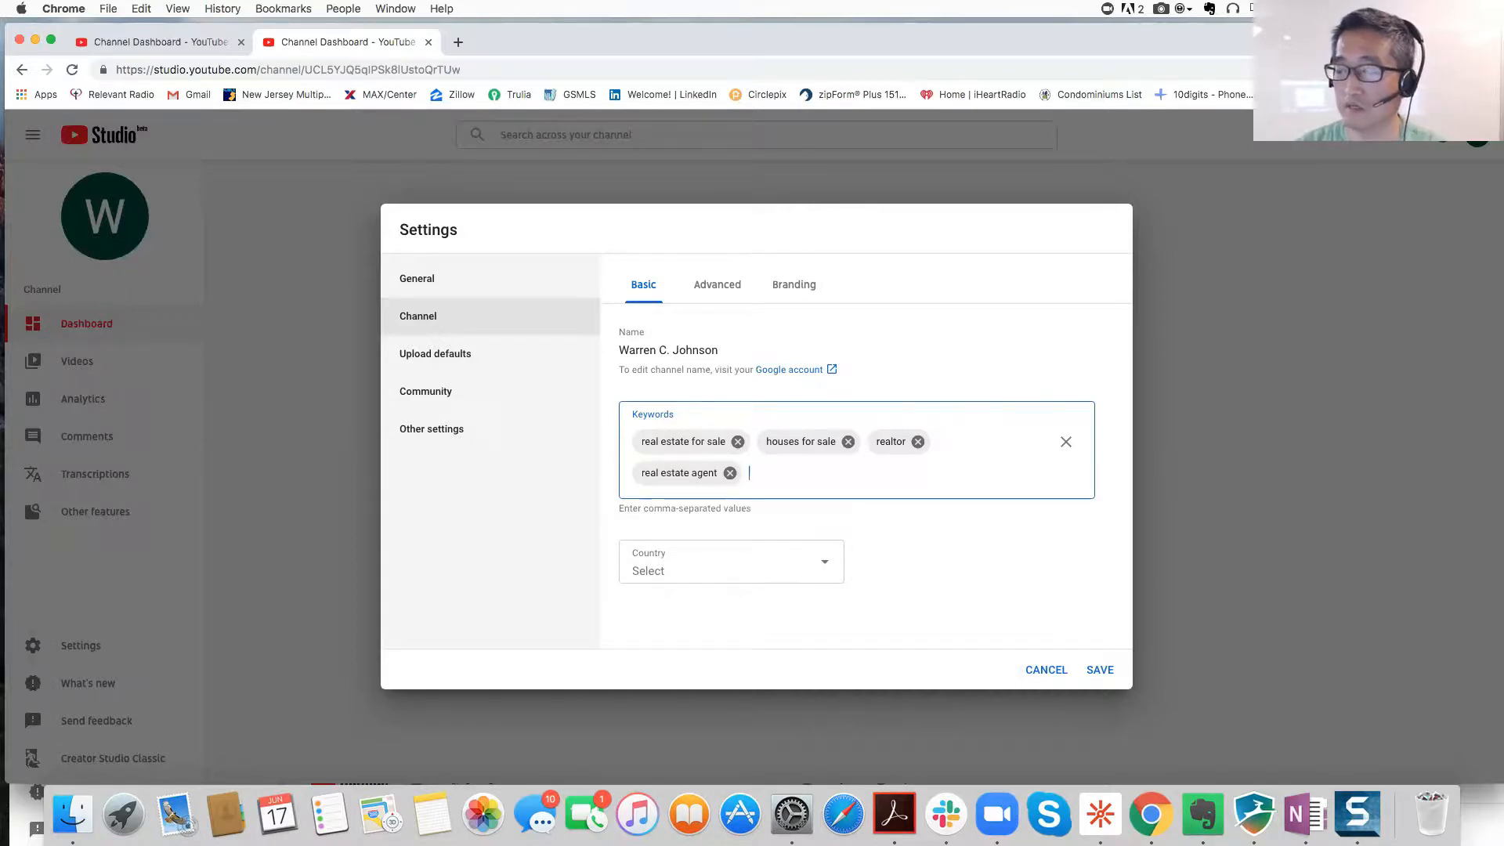
pyautogui.write(',new j')
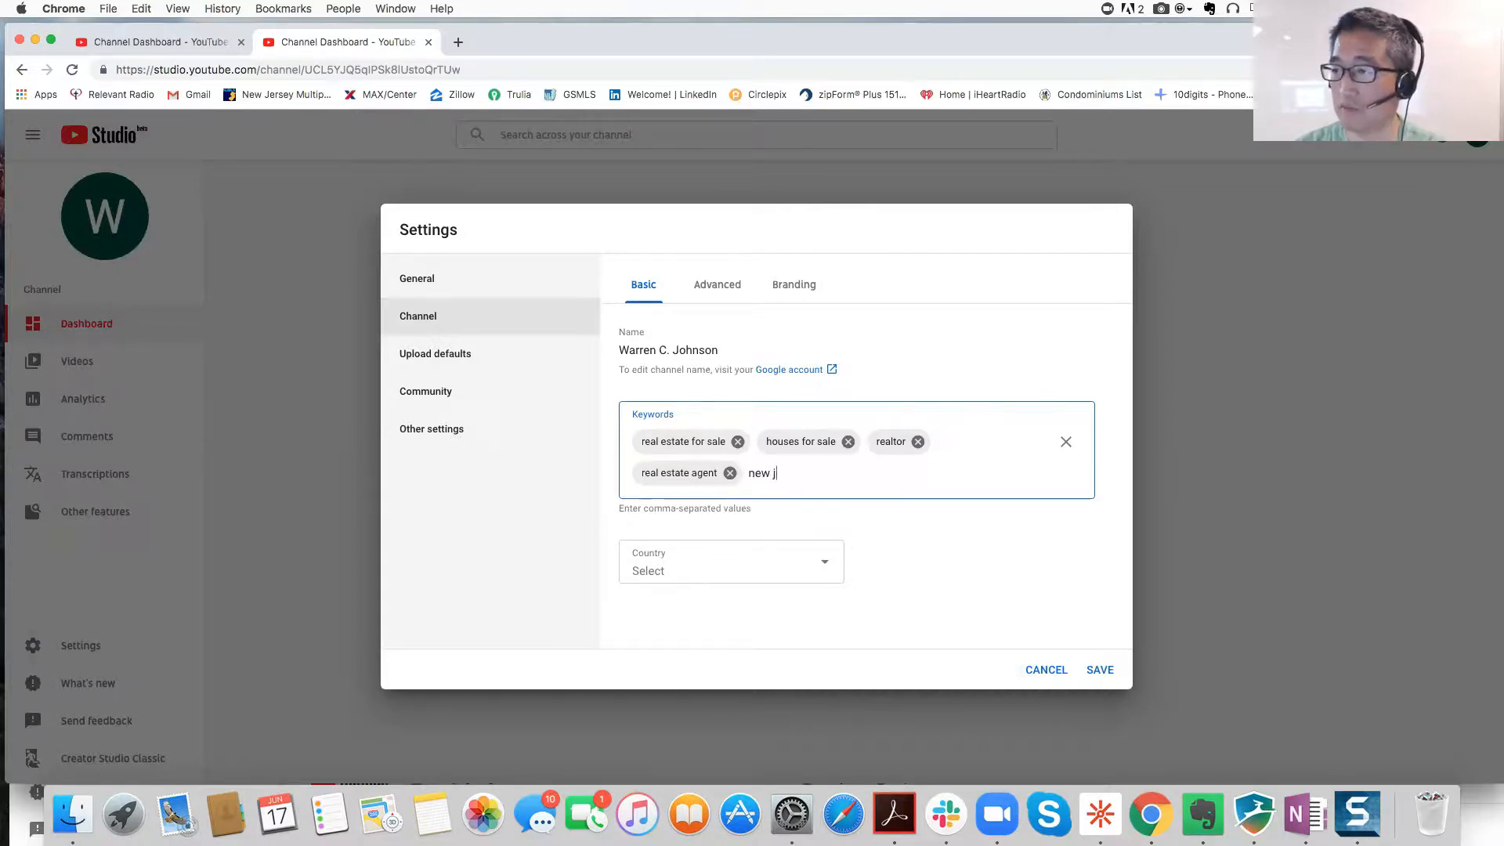
pyautogui.write('ersey,berg')
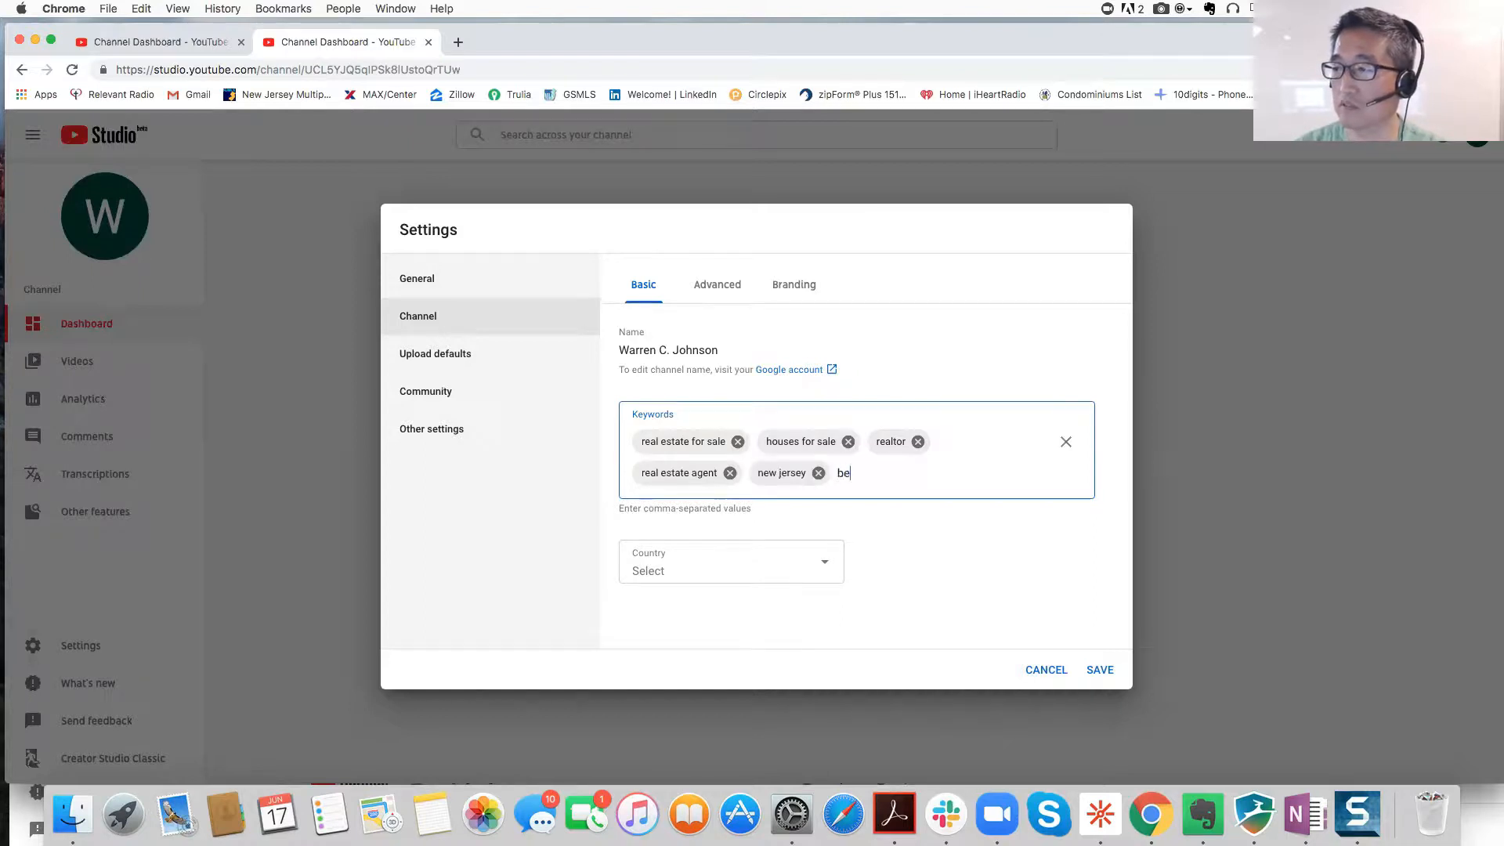
pyautogui.write('en county,')
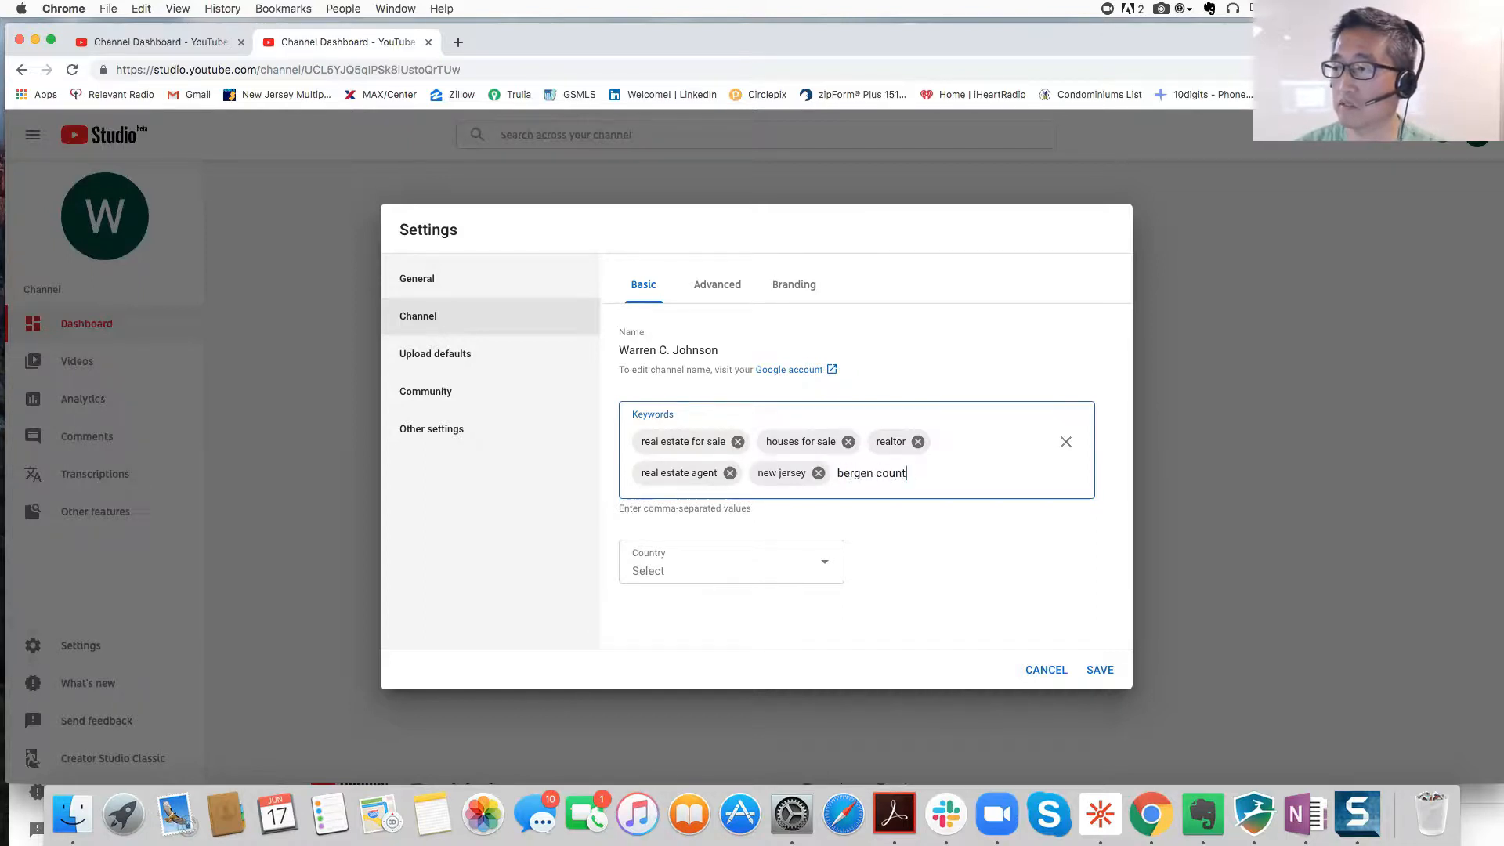
pyautogui.write('paramus')
pyautogui.press('Return')
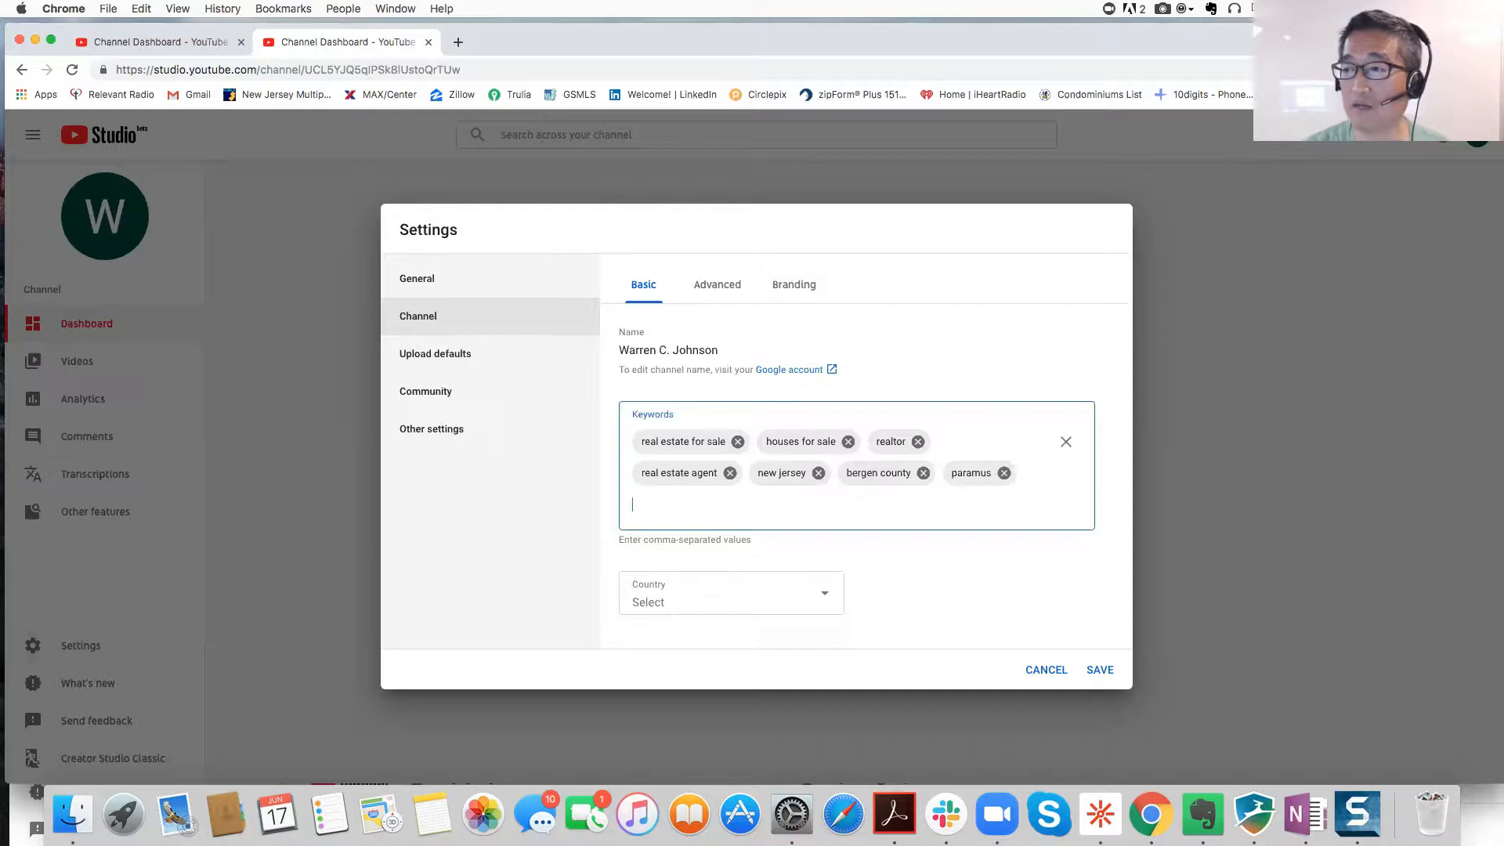
# Step: Set the channel country to United States, save, and reopen the basic settings to verify
pyautogui.click(675, 608)
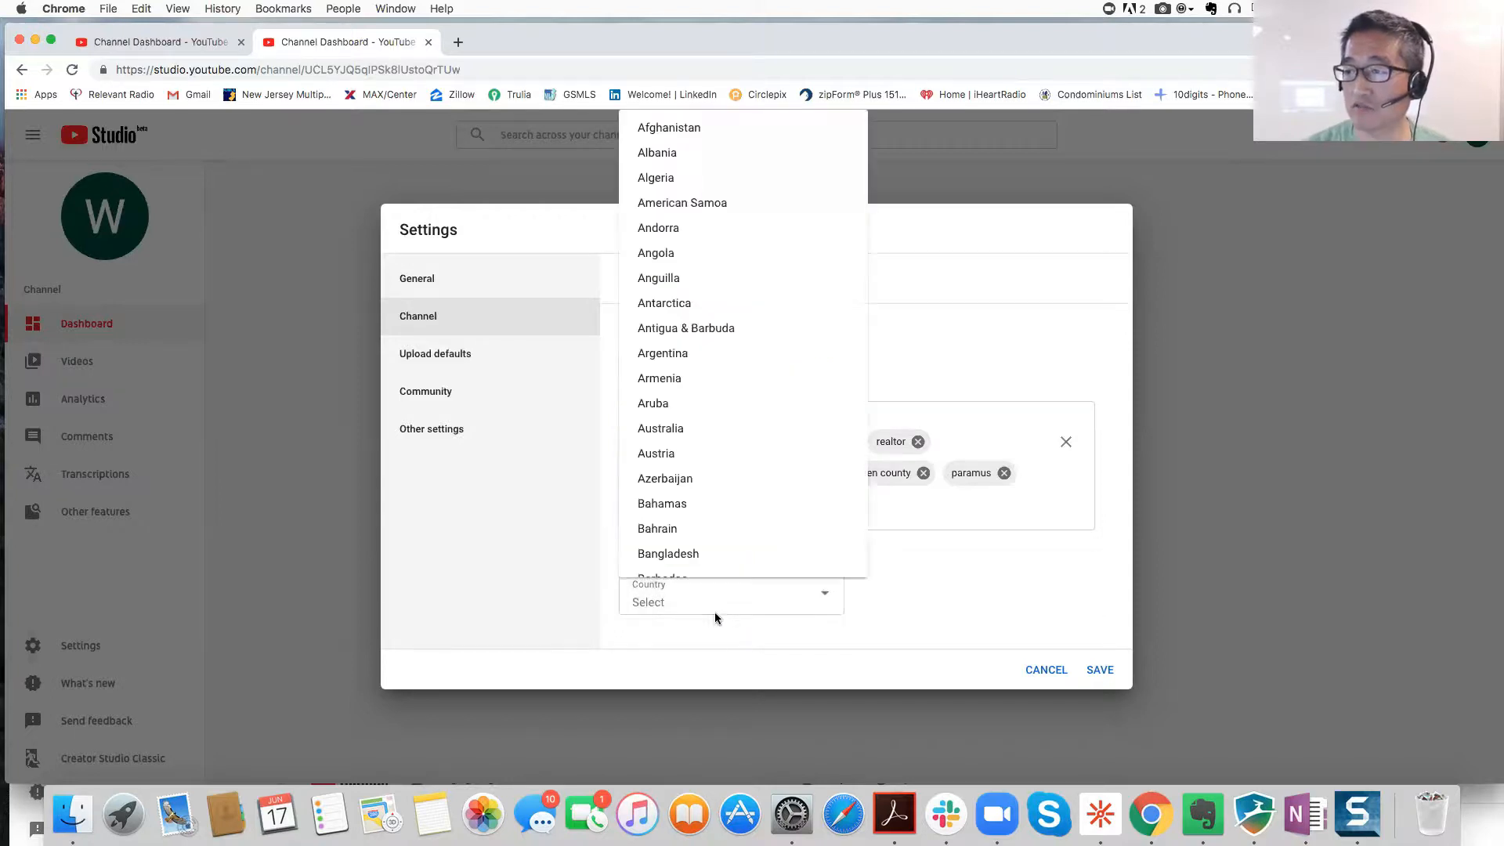
pyautogui.scroll(-20, 699, 413)
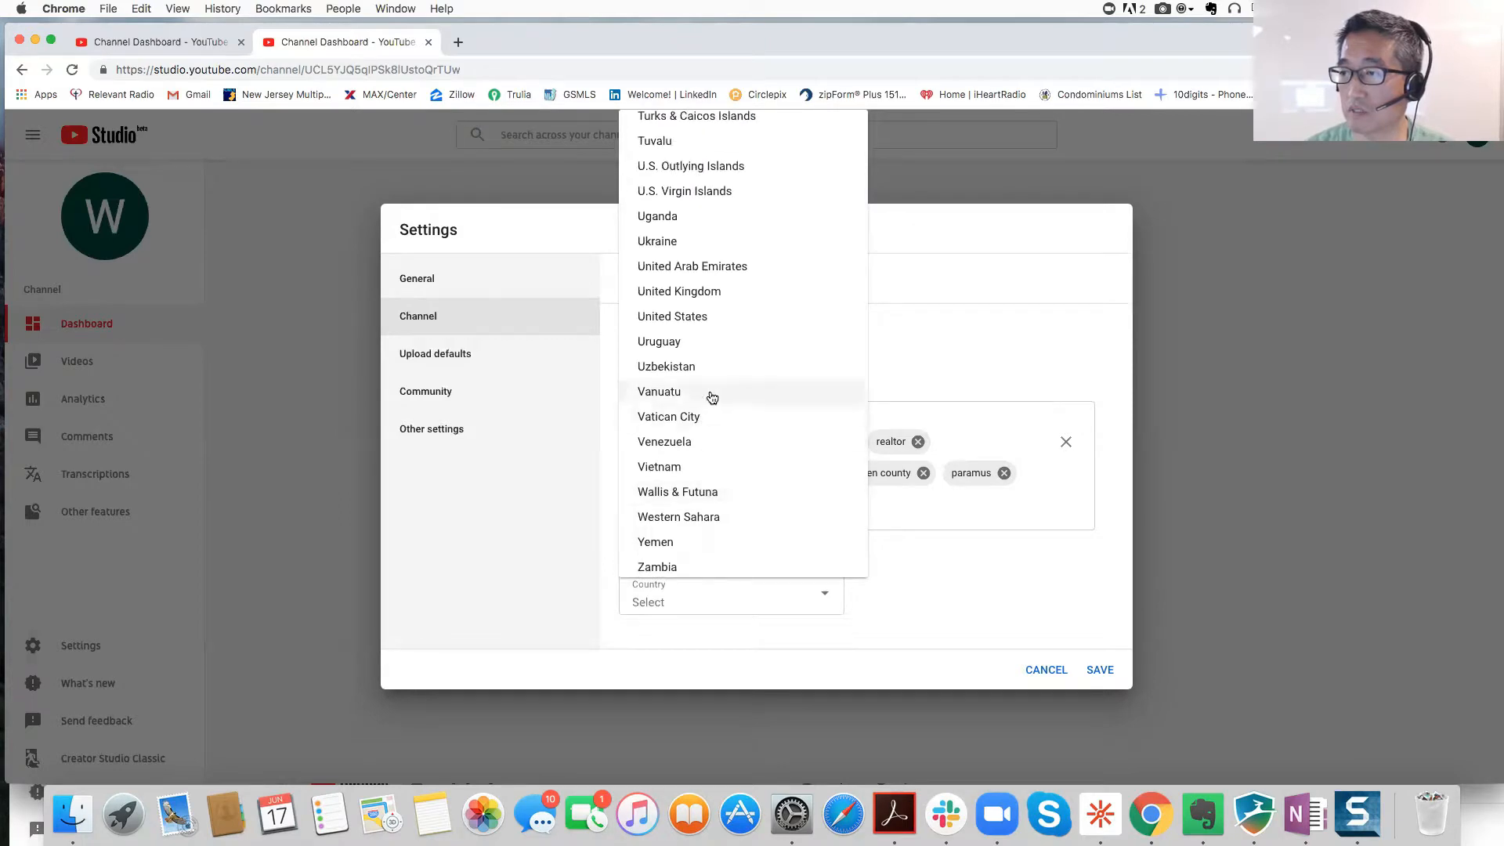
pyautogui.click(705, 316)
pyautogui.click(1098, 671)
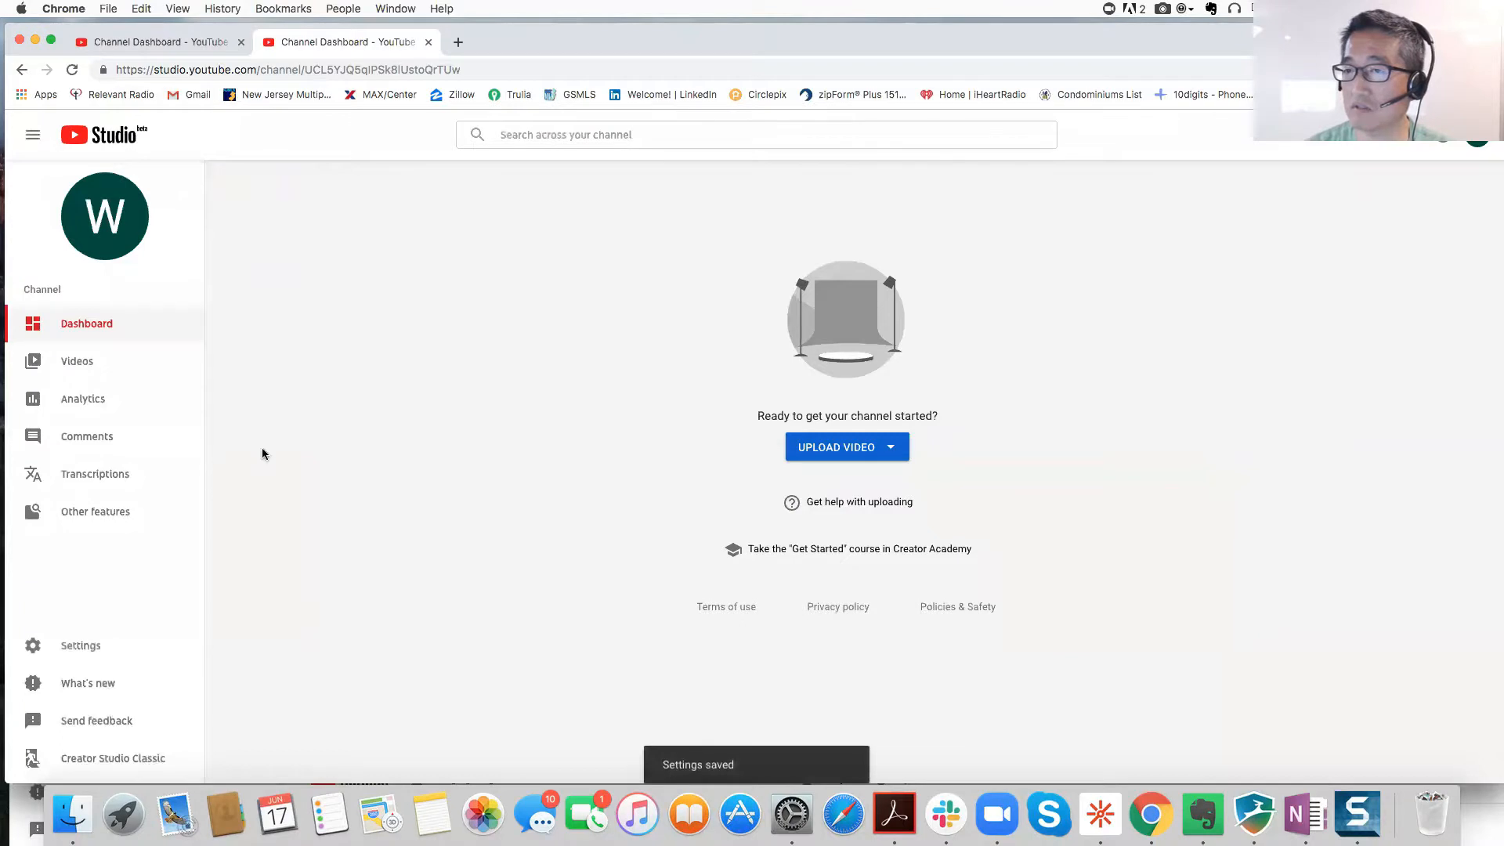
pyautogui.click(214, 644)
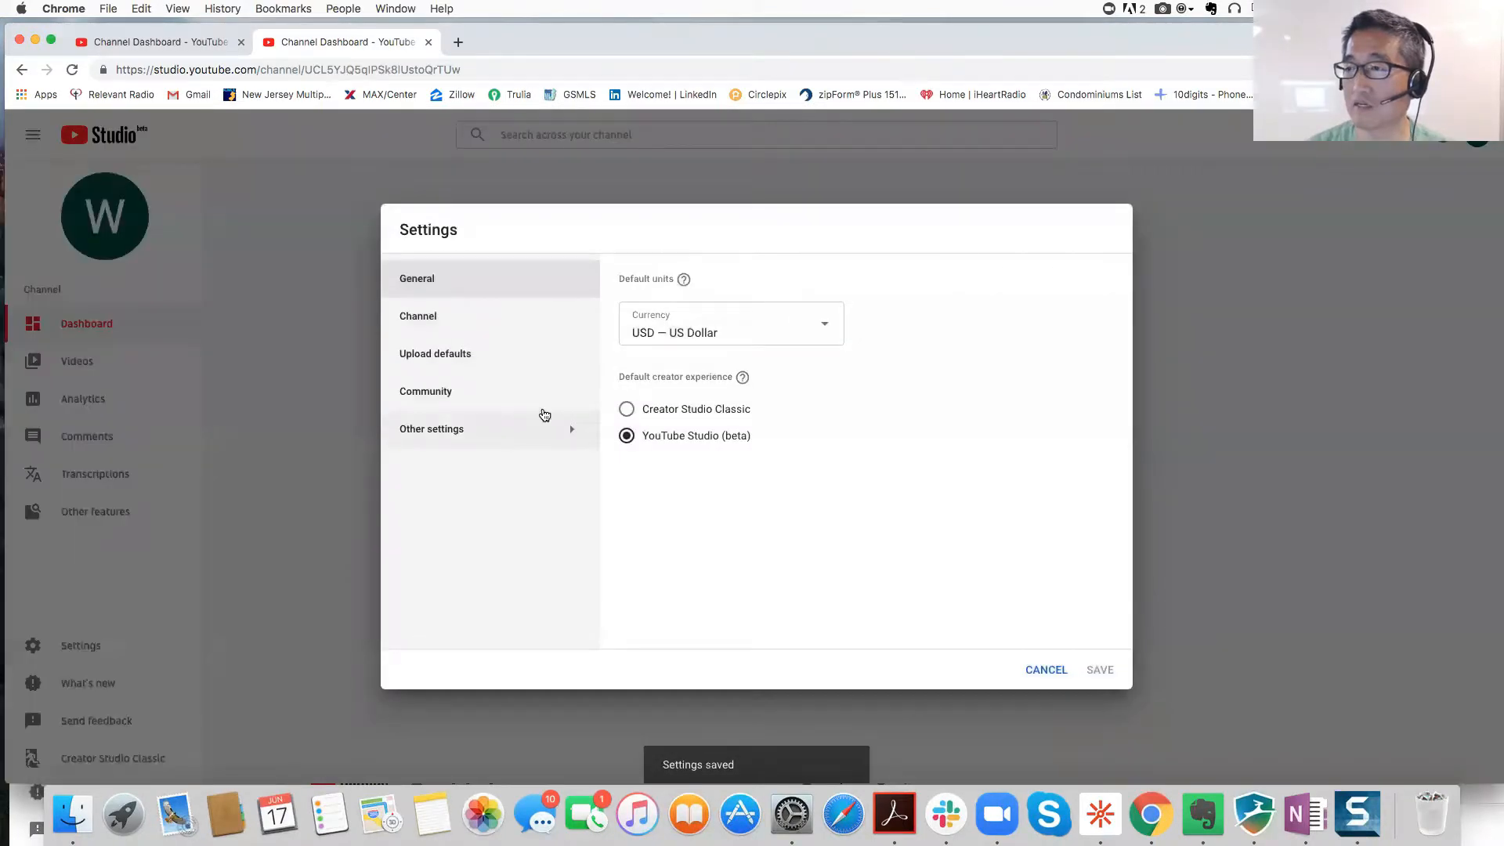
pyautogui.click(434, 318)
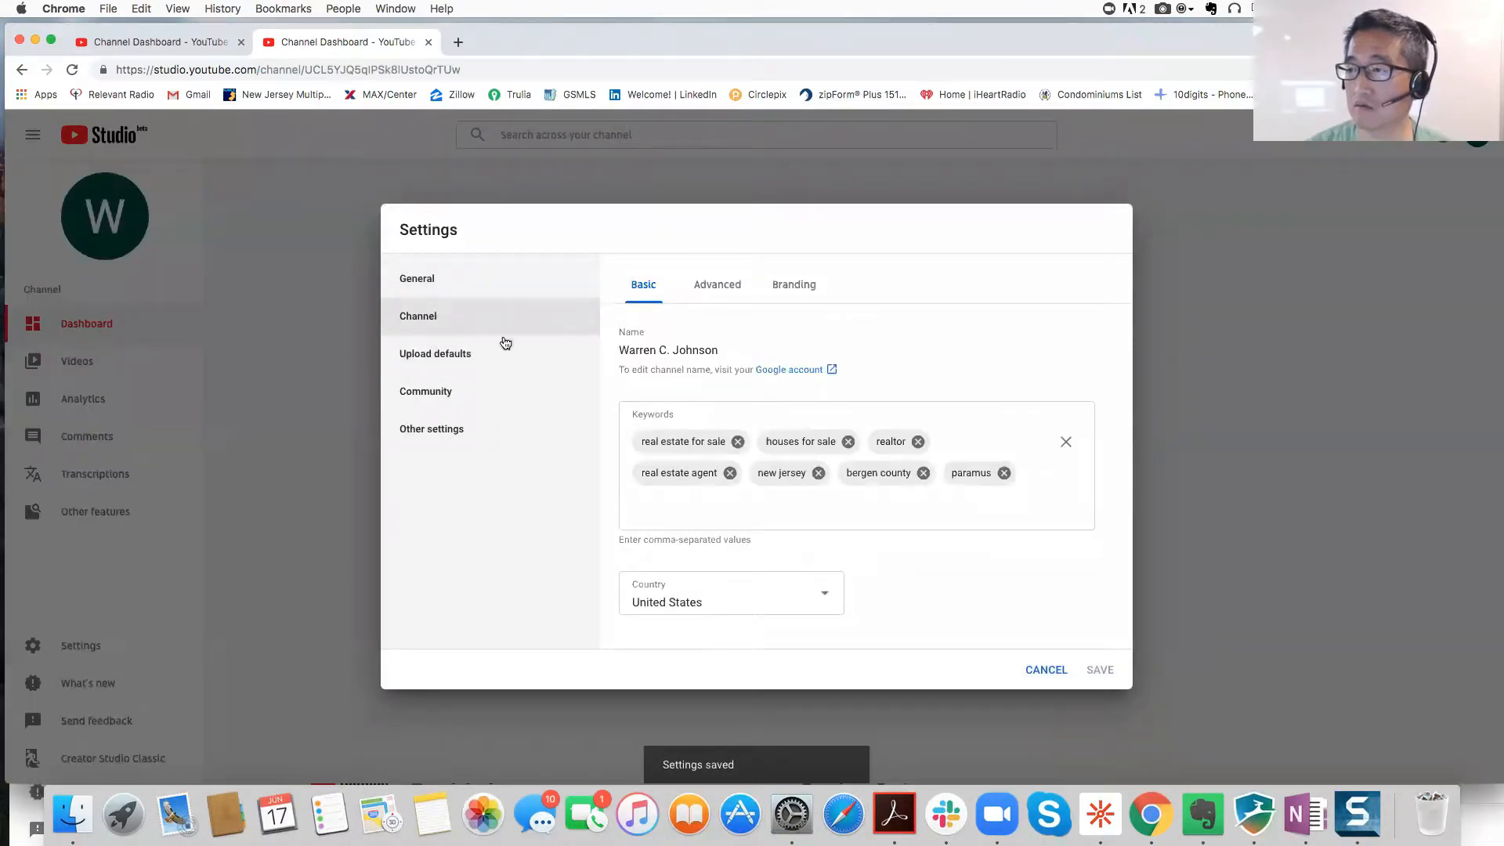
# Step: Set the upload-default visibility to Private, then view the Extras and Advanced tabs
pyautogui.click(426, 354)
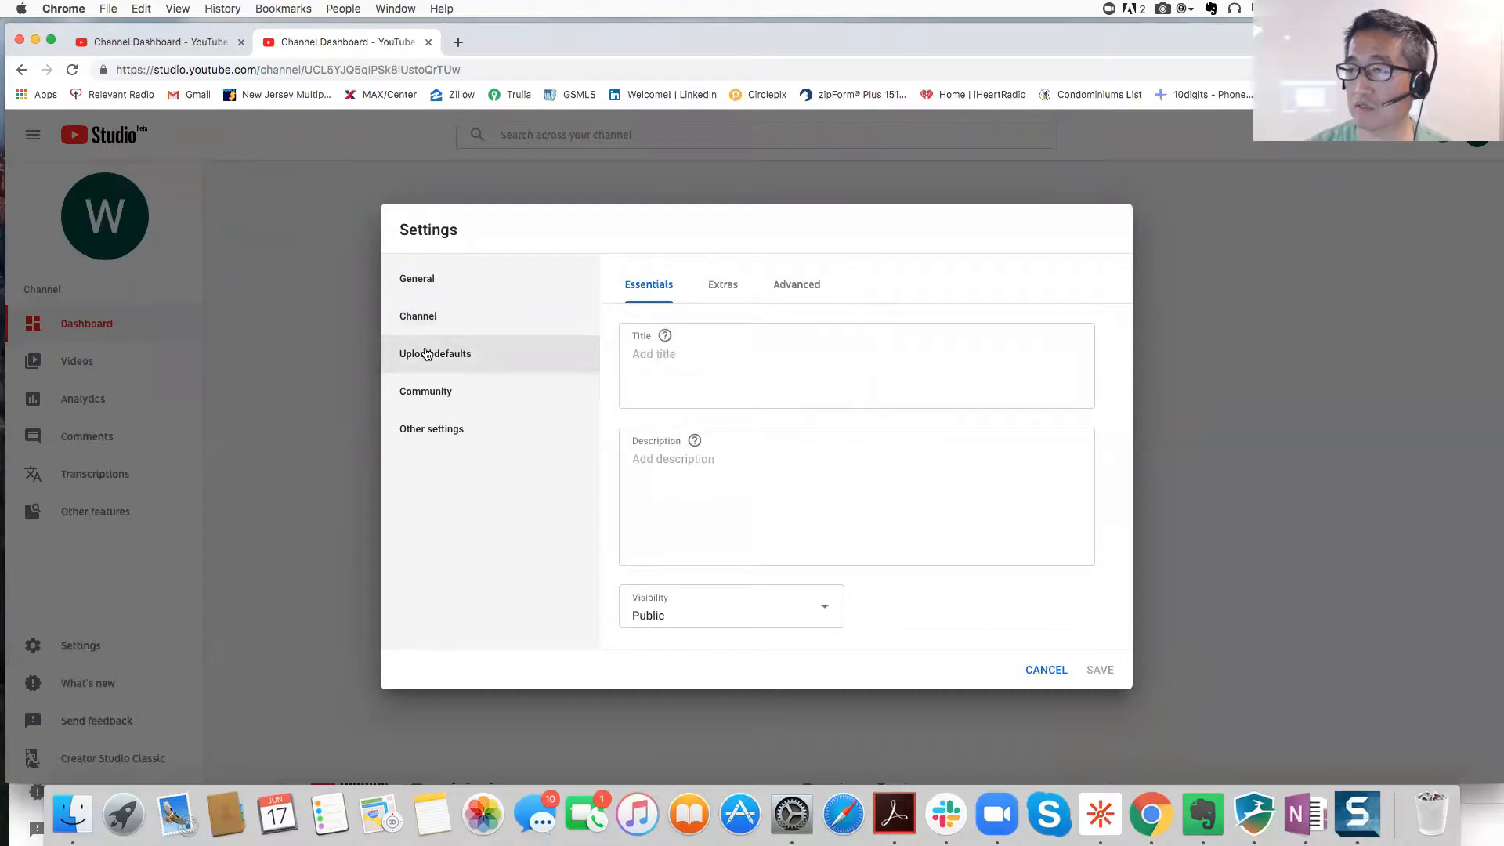
pyautogui.click(681, 616)
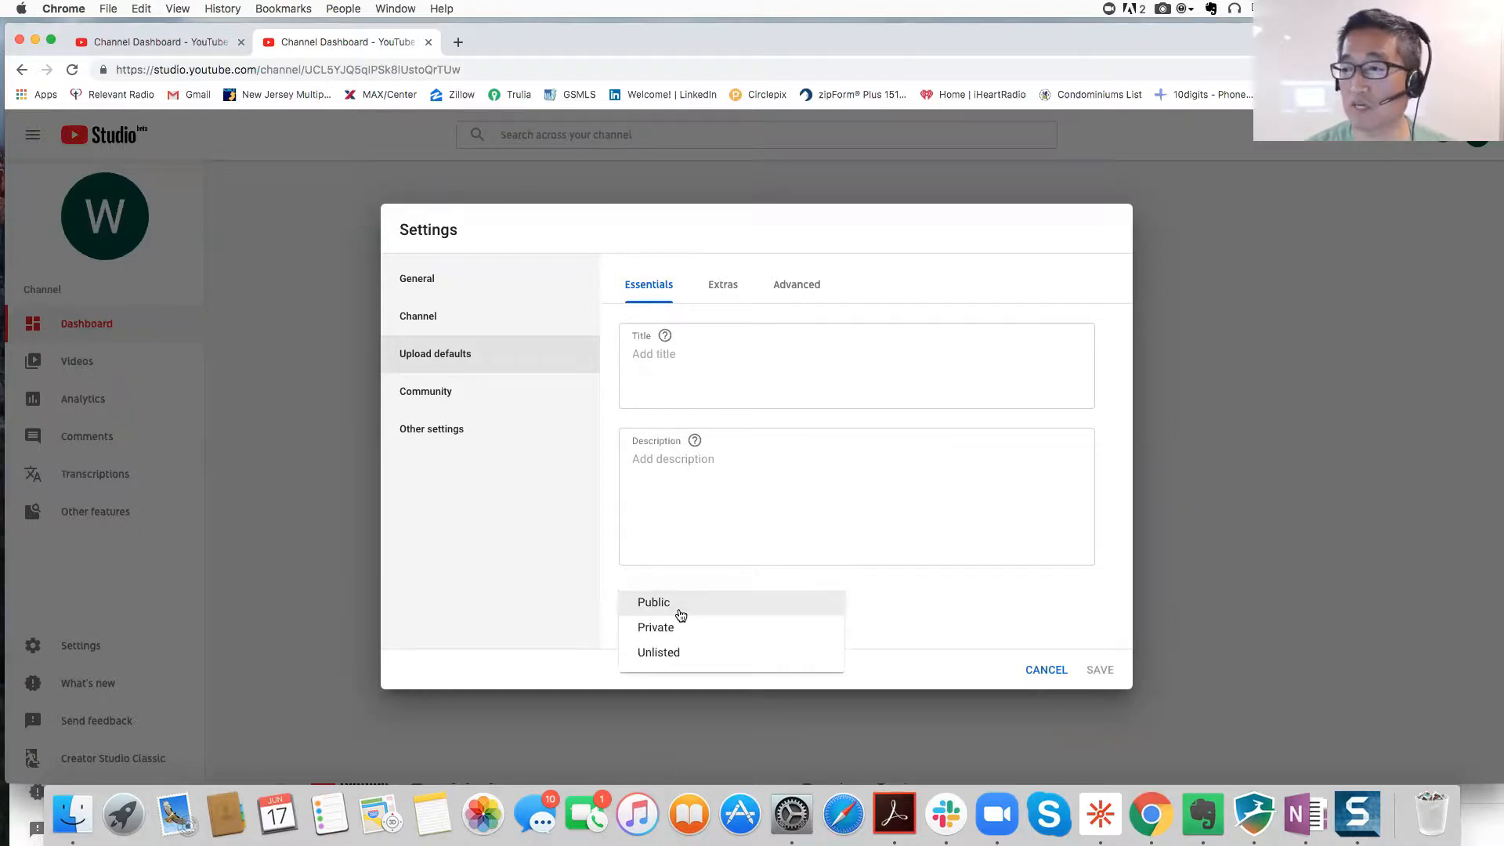
pyautogui.click(680, 625)
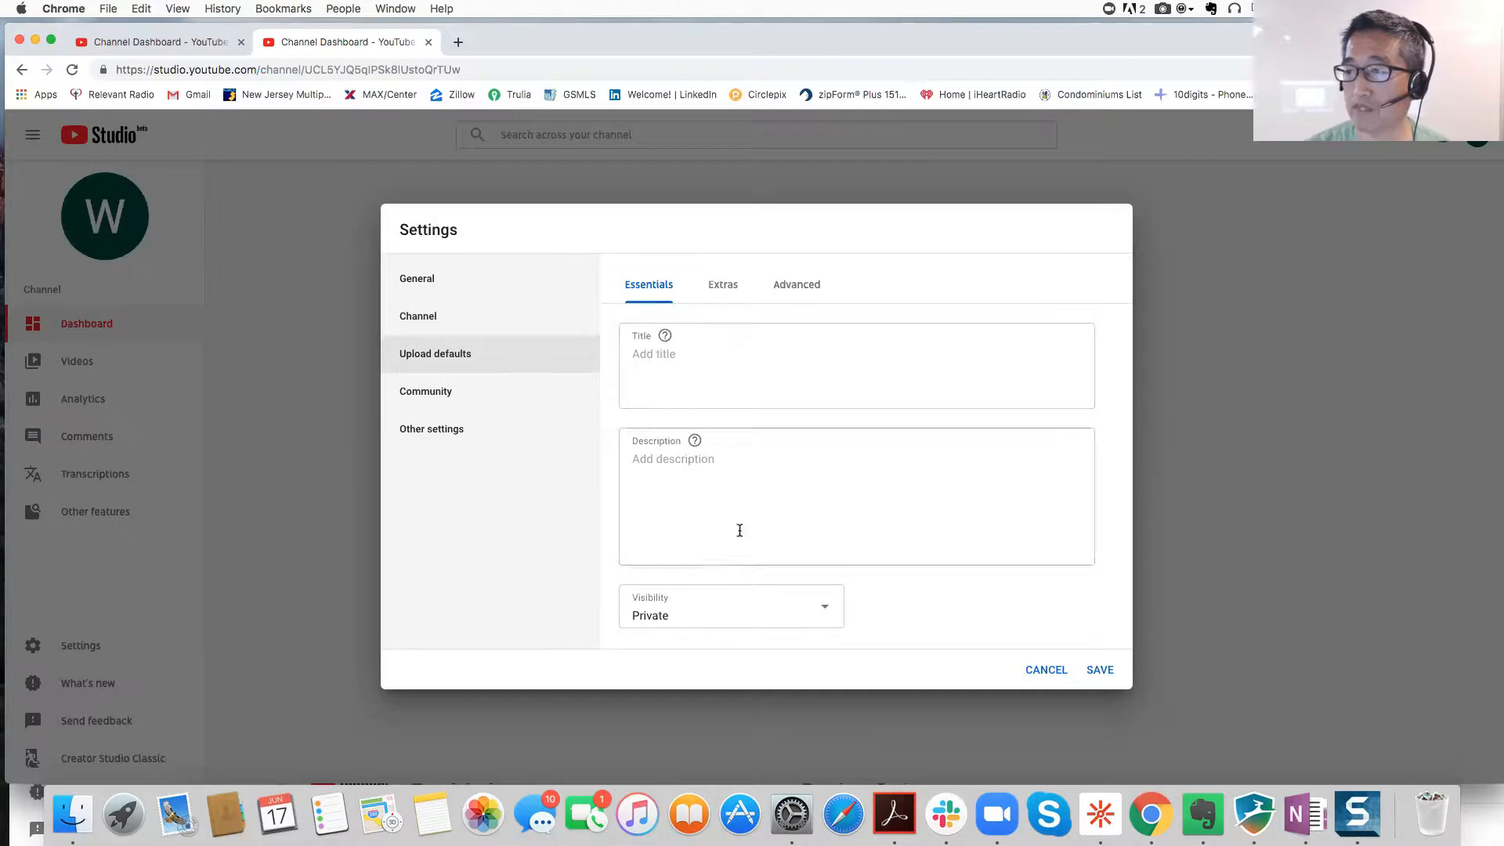
pyautogui.click(727, 284)
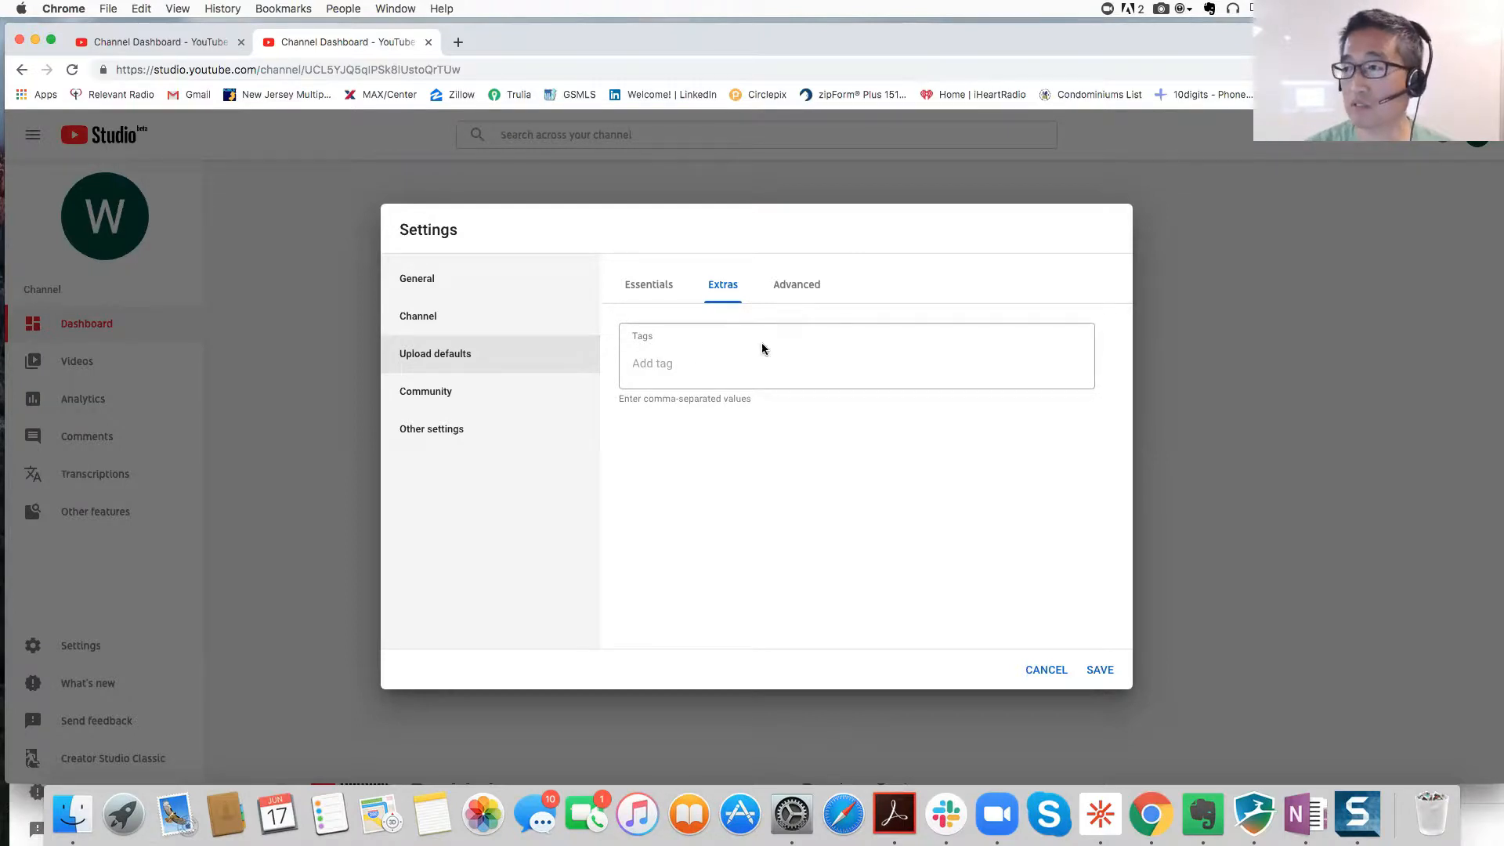
pyautogui.click(805, 287)
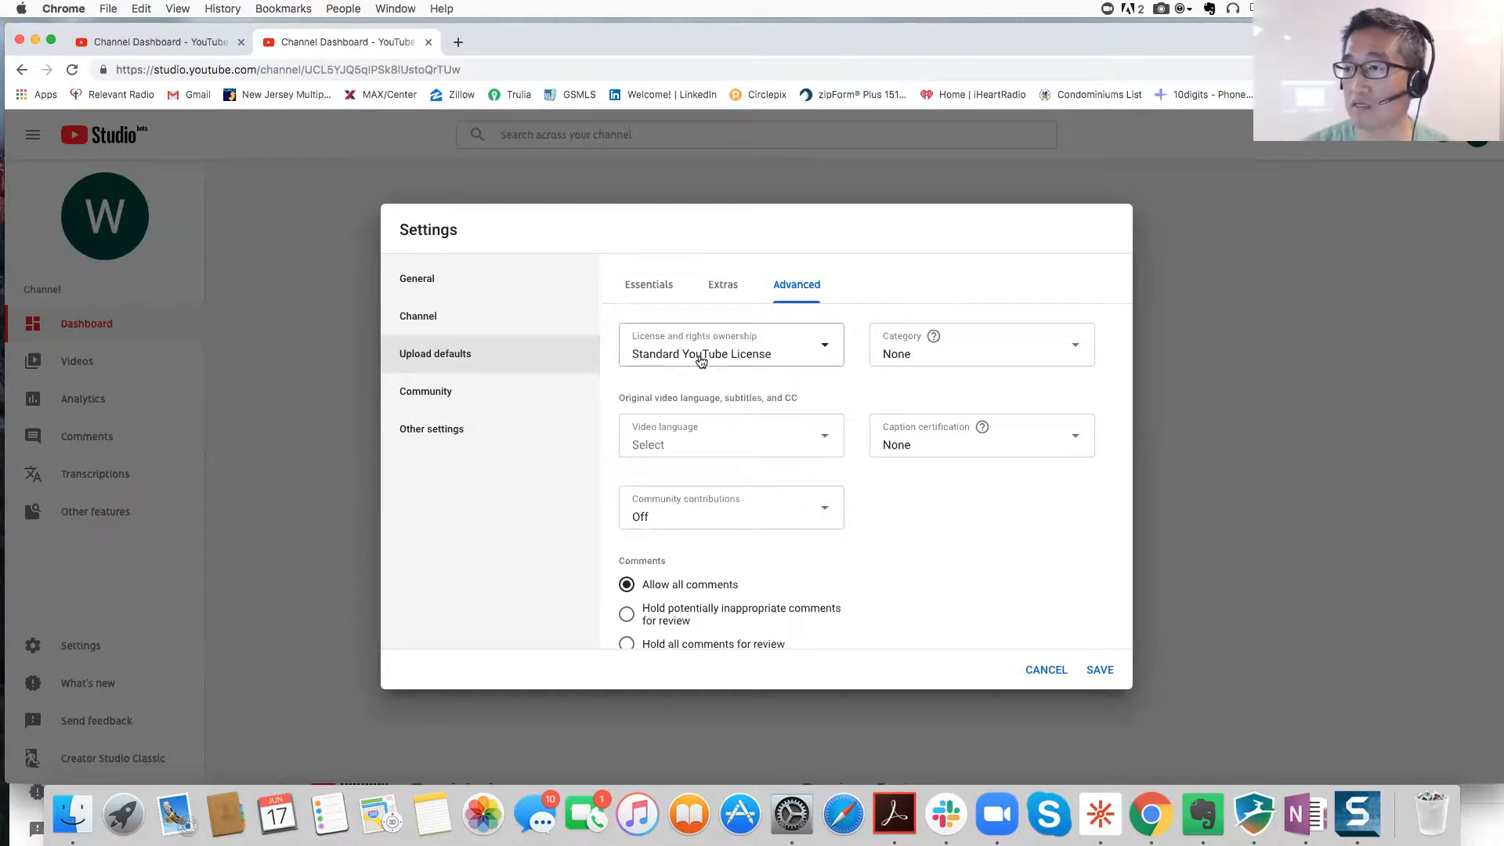
# Step: Set default video language to English (United States) and category to Howto & Style, then save
pyautogui.click(688, 445)
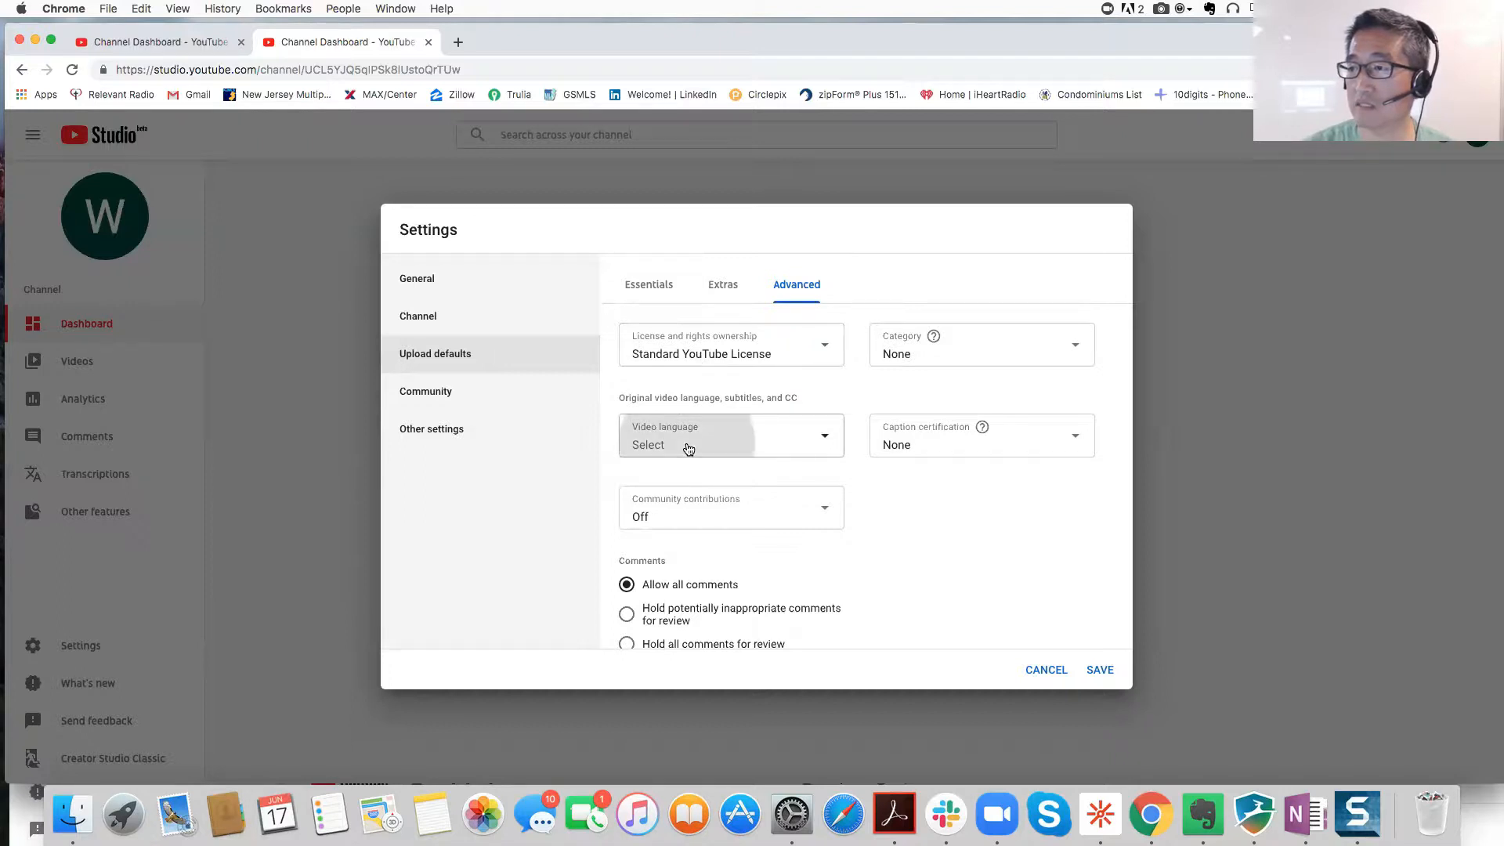
pyautogui.scroll(-3, 697, 587)
pyautogui.scroll(-8, 697, 587)
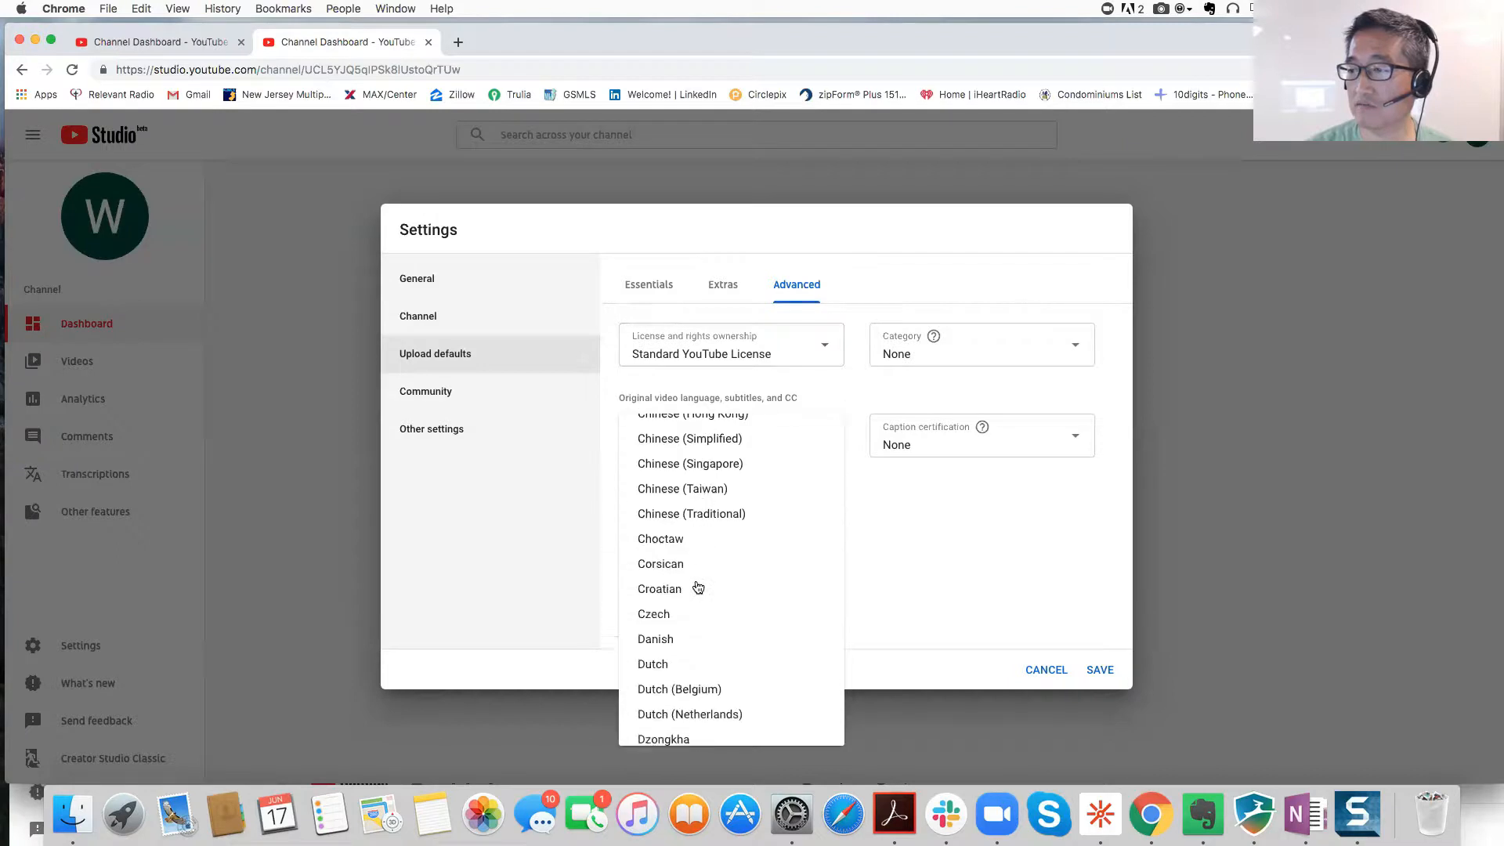
pyautogui.scroll(-5, 697, 587)
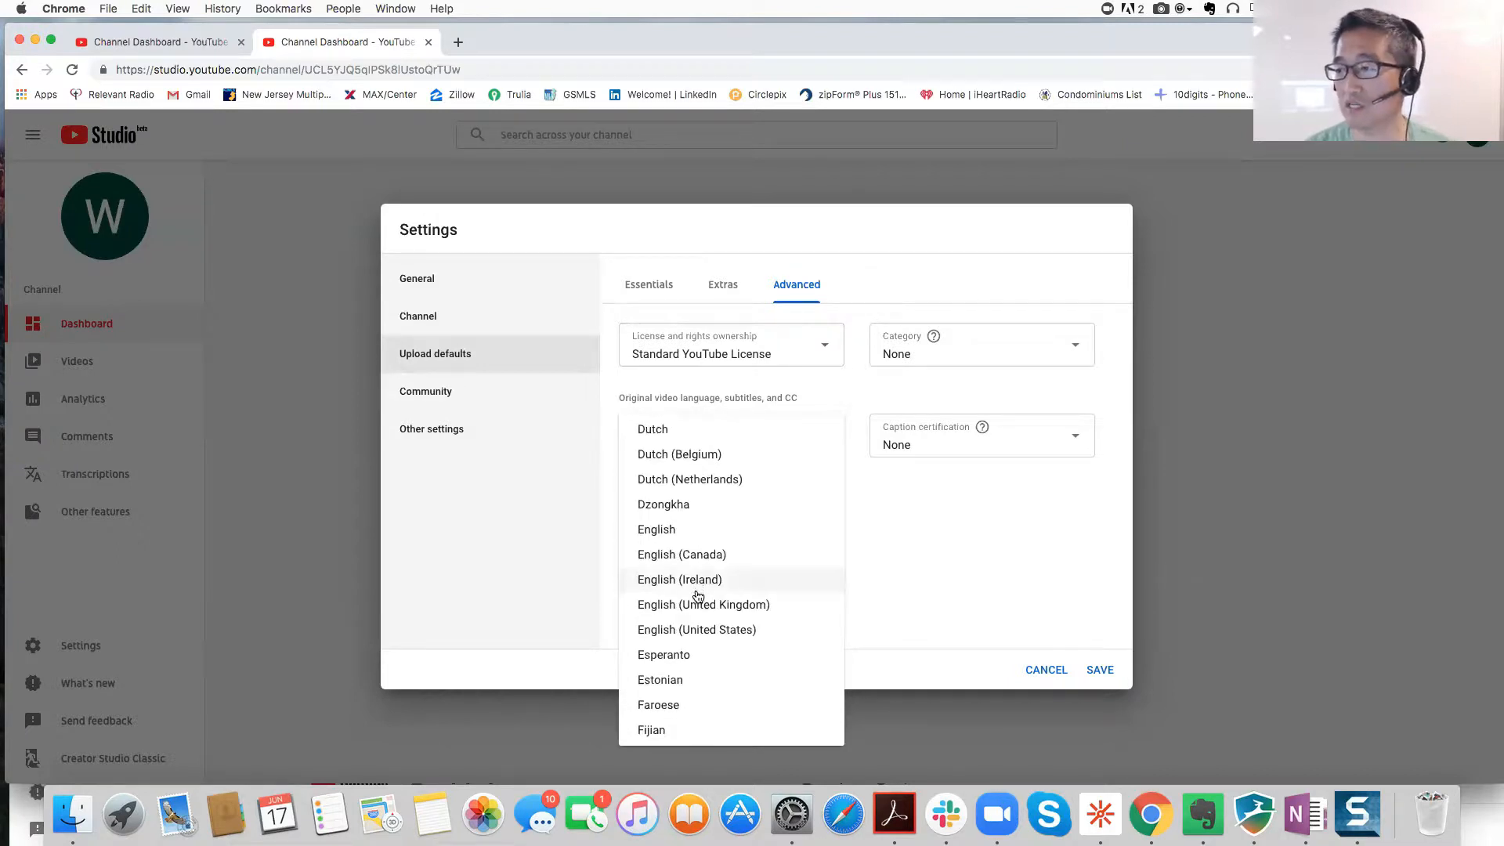
pyautogui.click(700, 629)
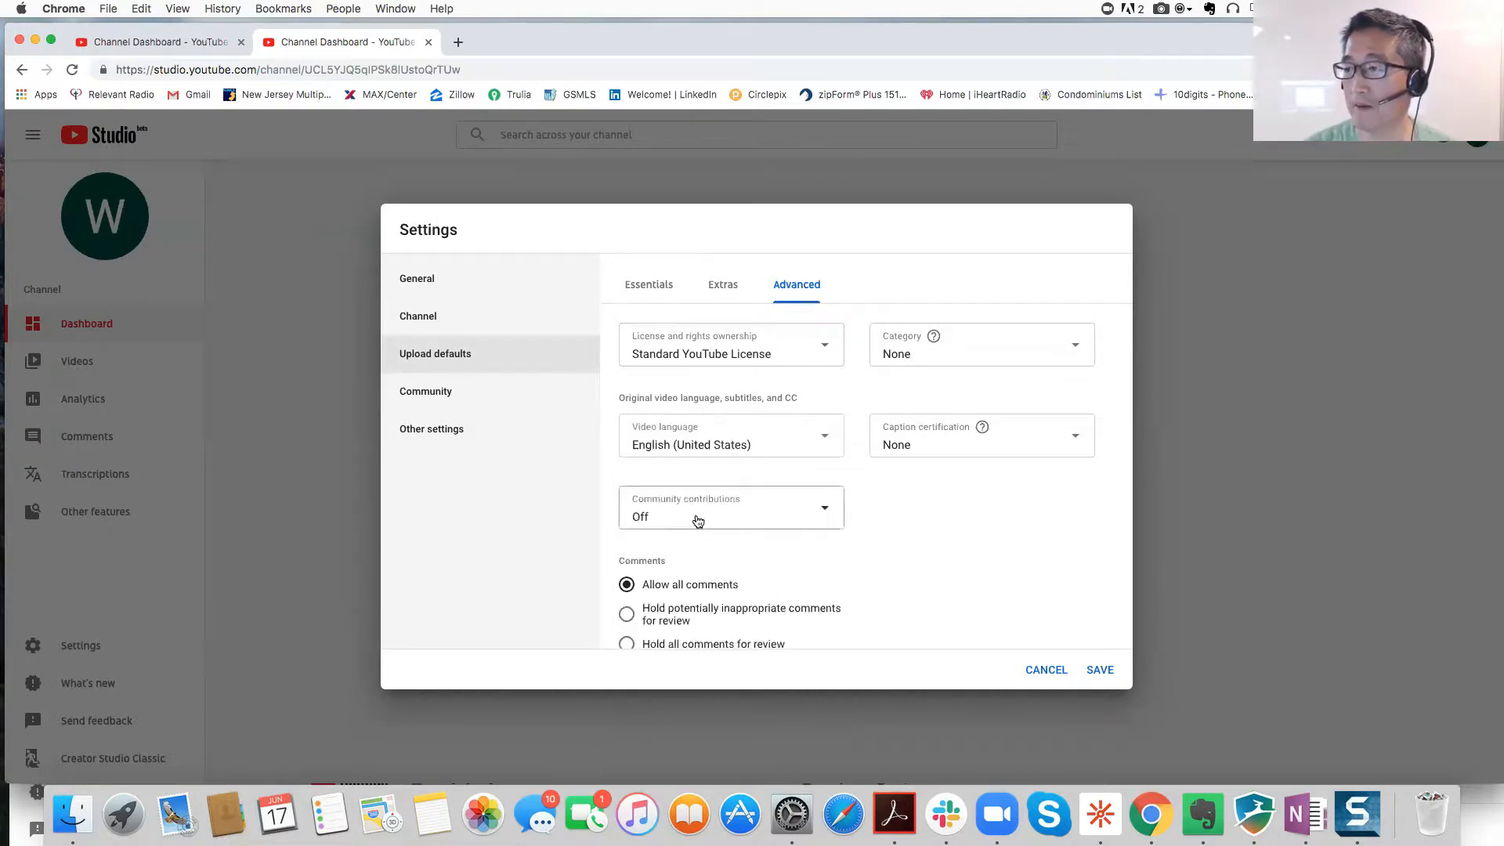
pyautogui.click(955, 354)
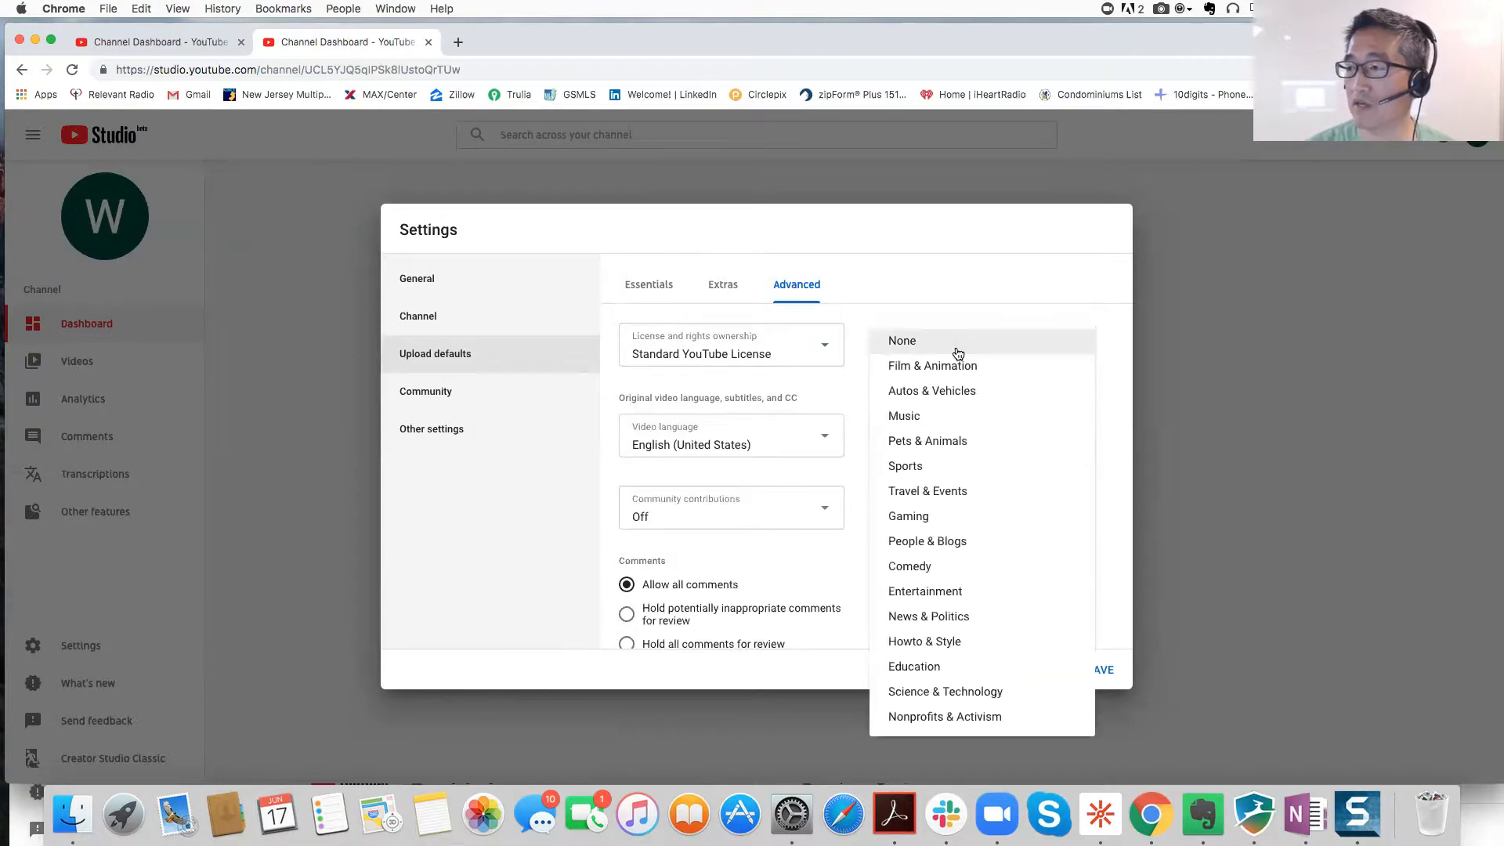
pyautogui.click(934, 652)
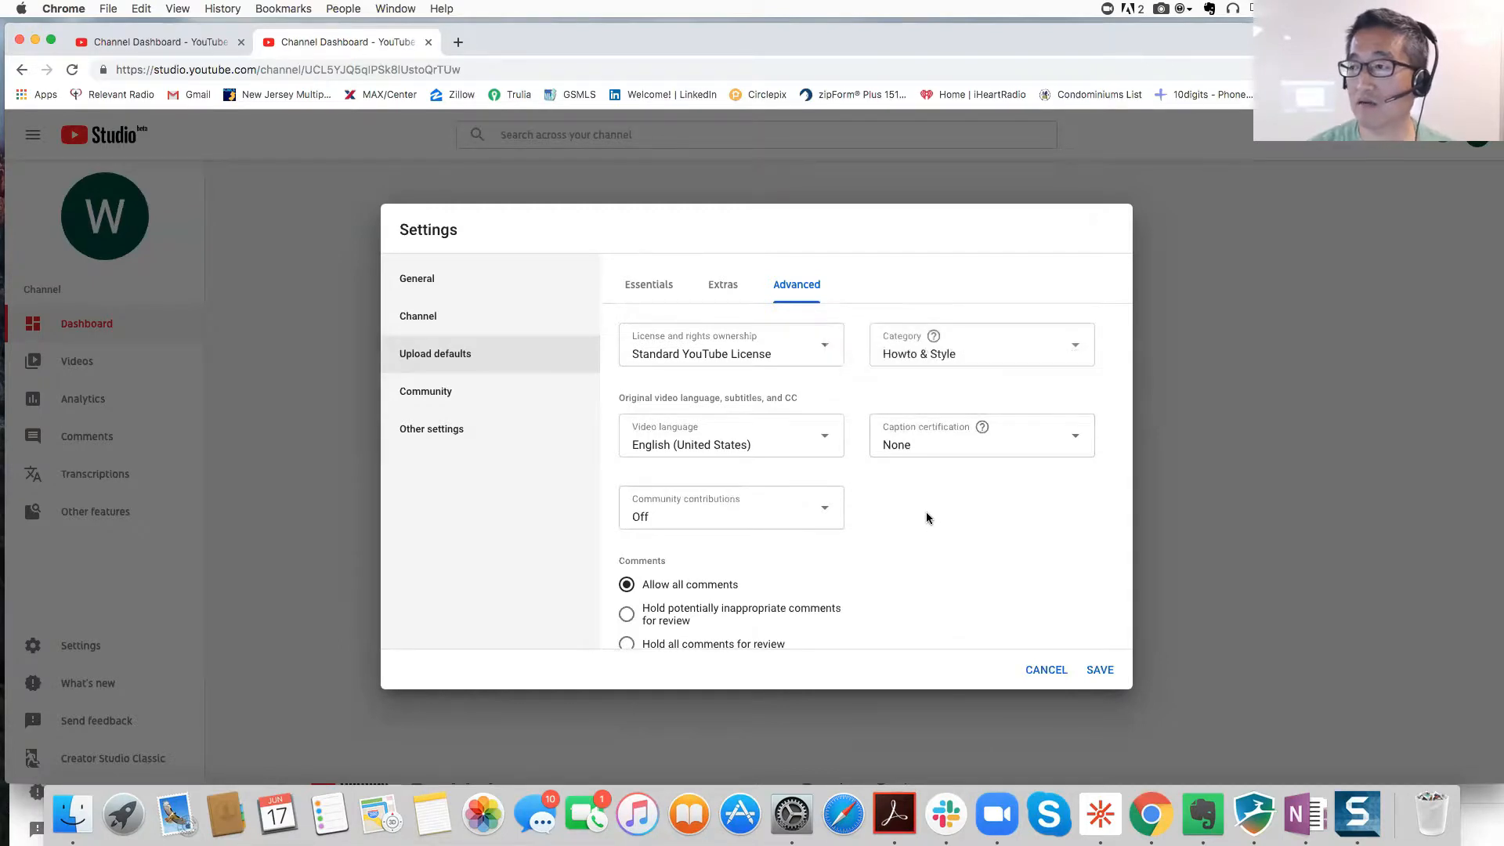
pyautogui.scroll(-1, 926, 510)
pyautogui.scroll(-2, 926, 511)
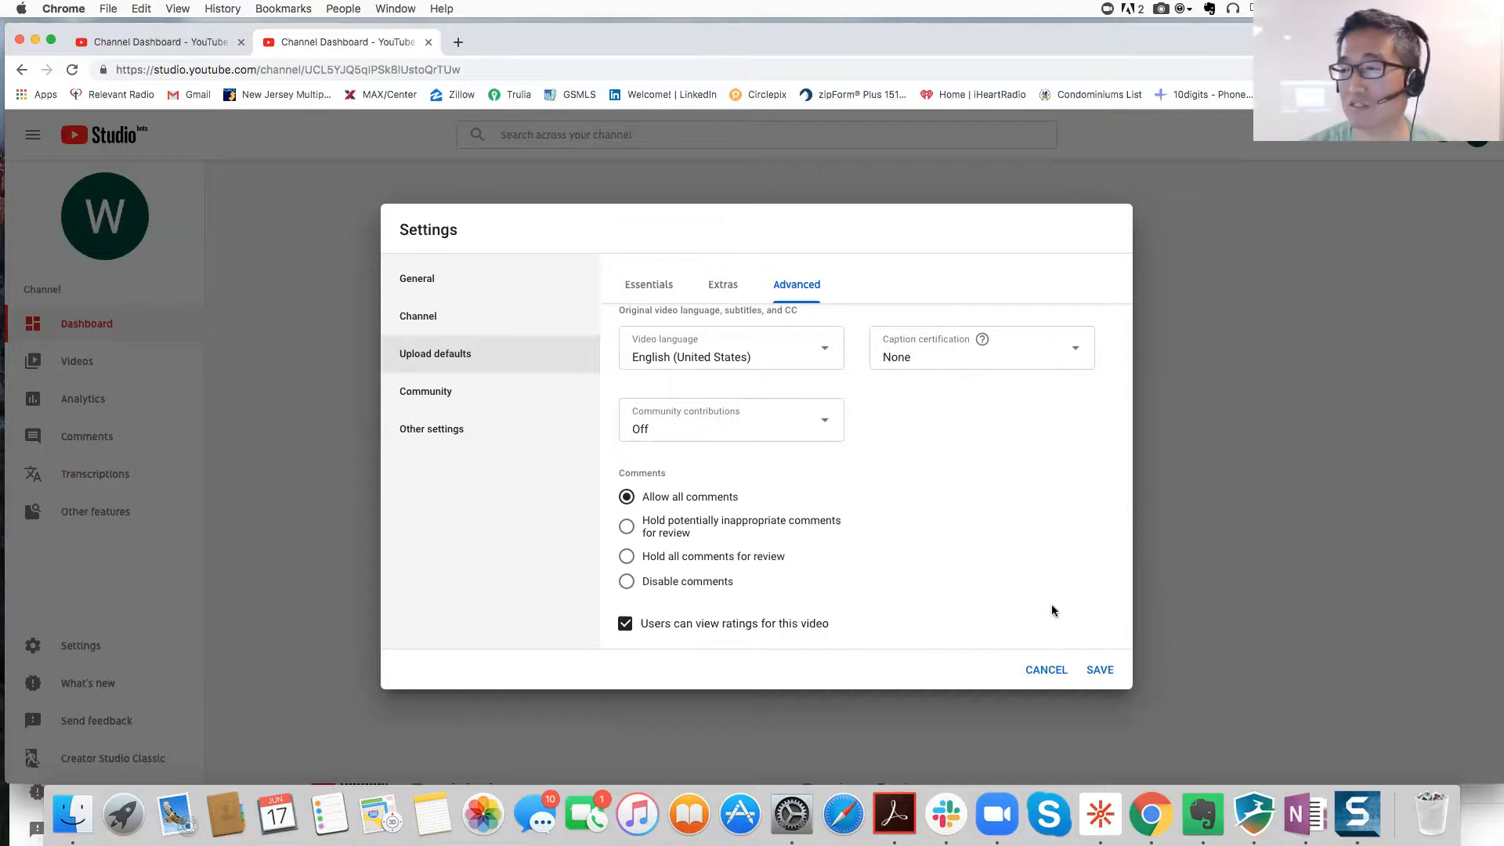
pyautogui.click(1100, 670)
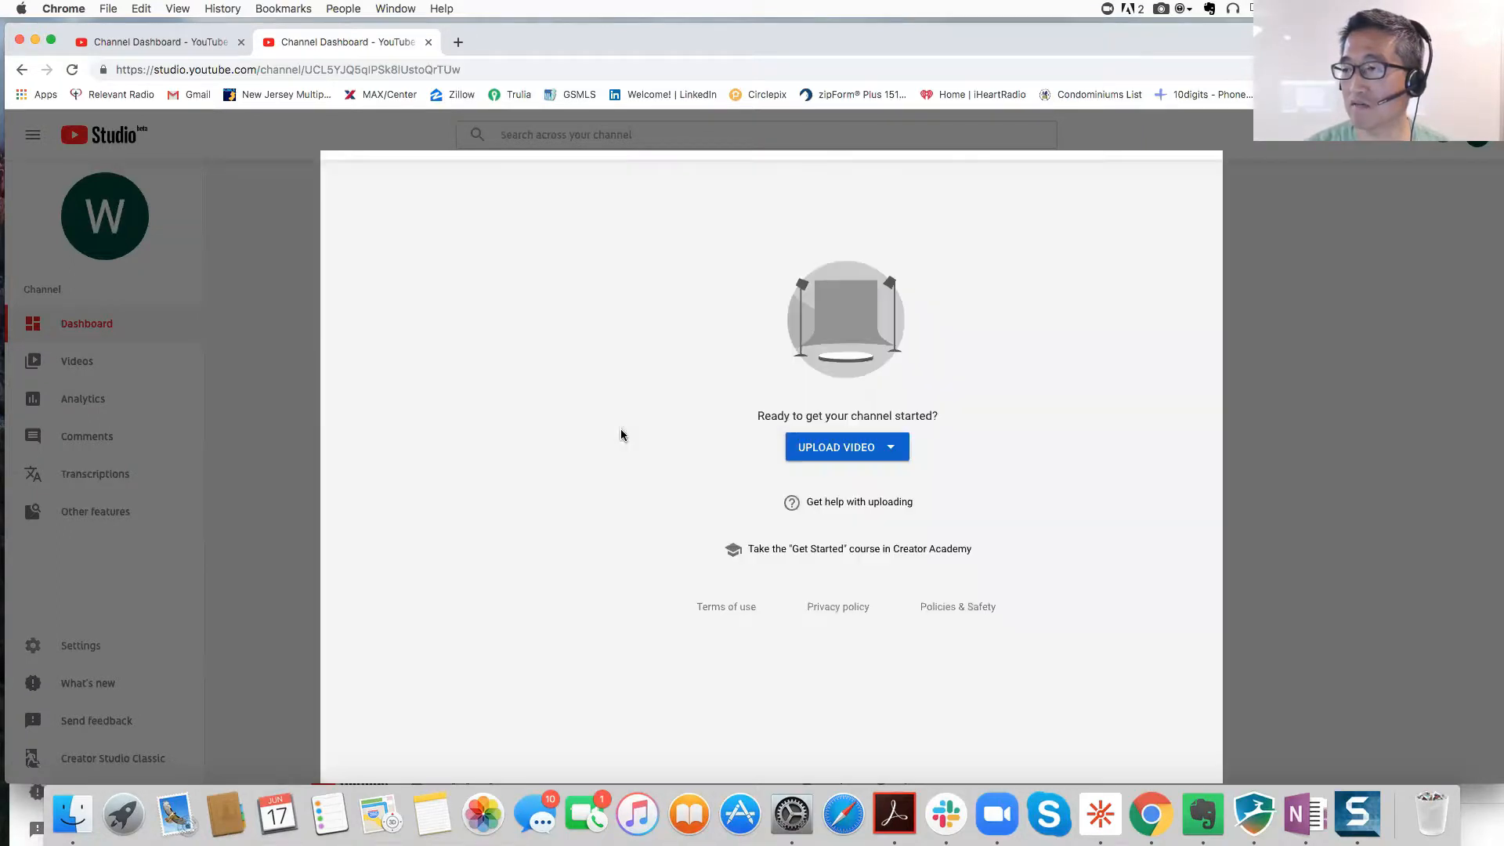
# Step: Reopen Settings, view Community, and open Advanced channel settings from Other settings
pyautogui.click(82, 645)
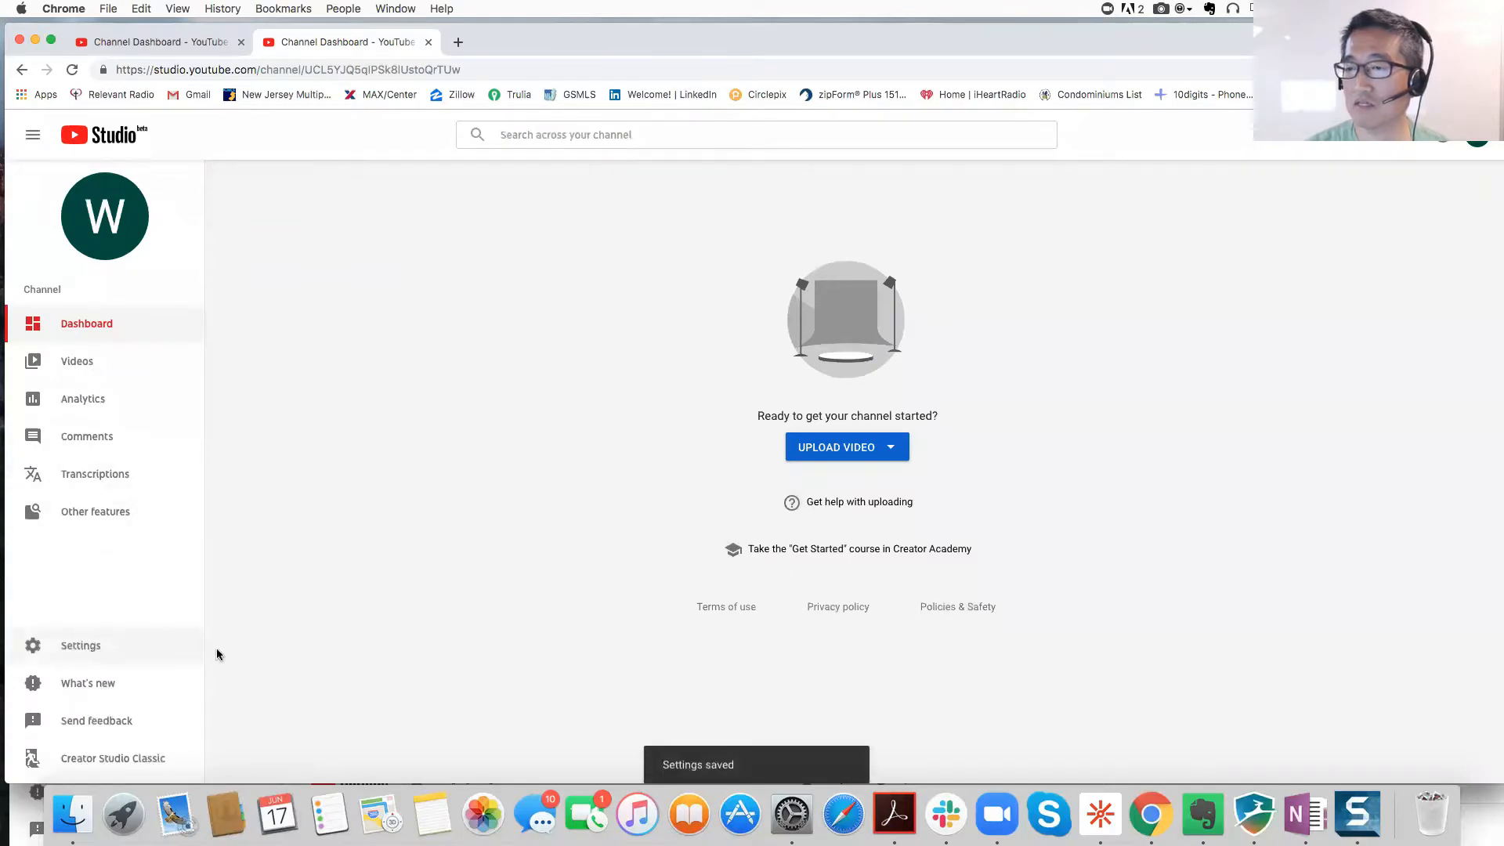
pyautogui.click(510, 406)
pyautogui.moveTo(513, 417)
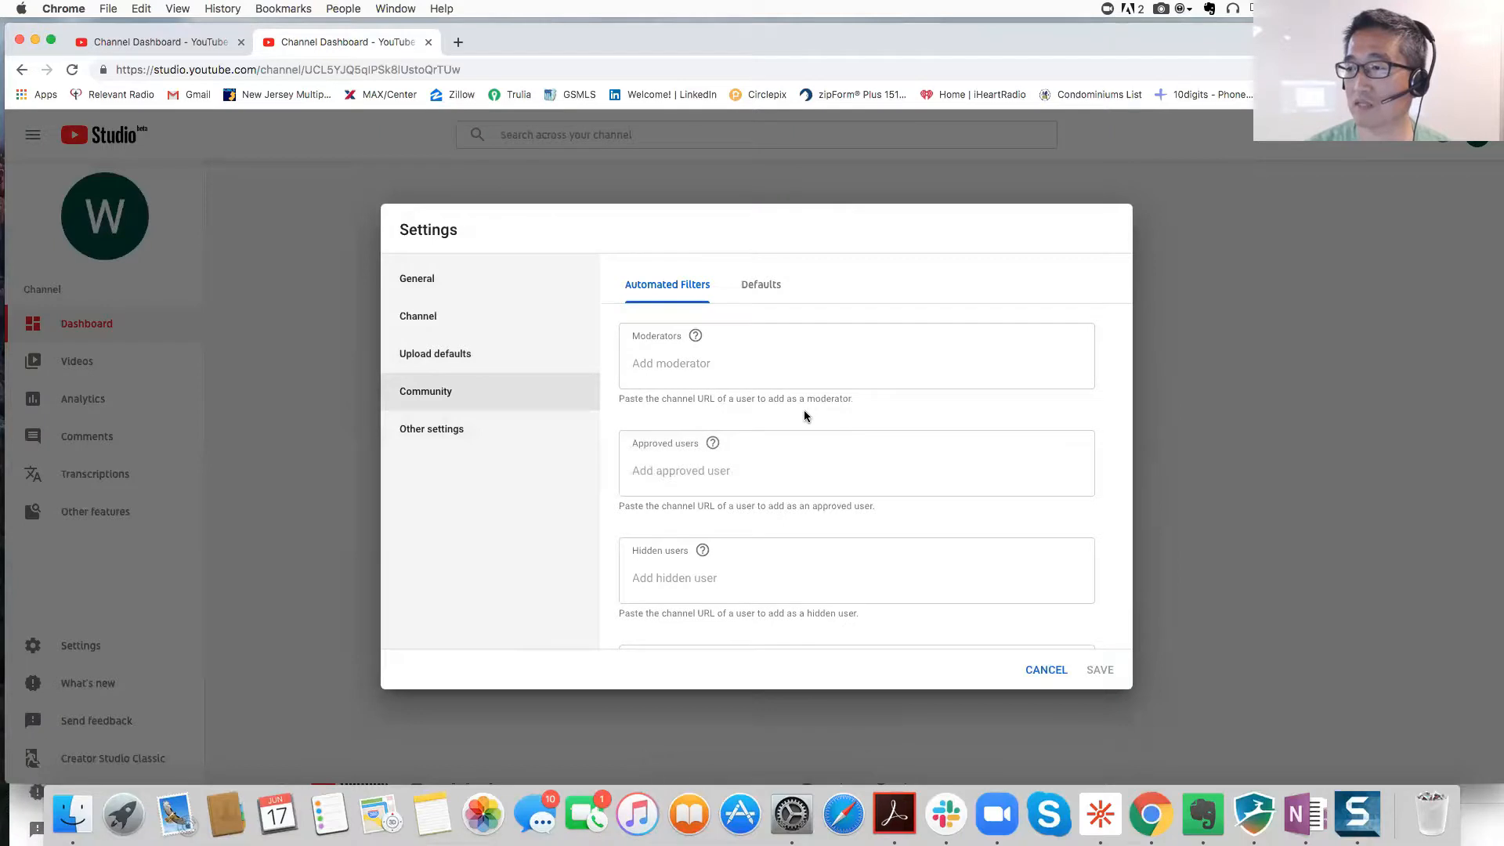
pyautogui.scroll(-3, 803, 411)
pyautogui.moveTo(438, 433)
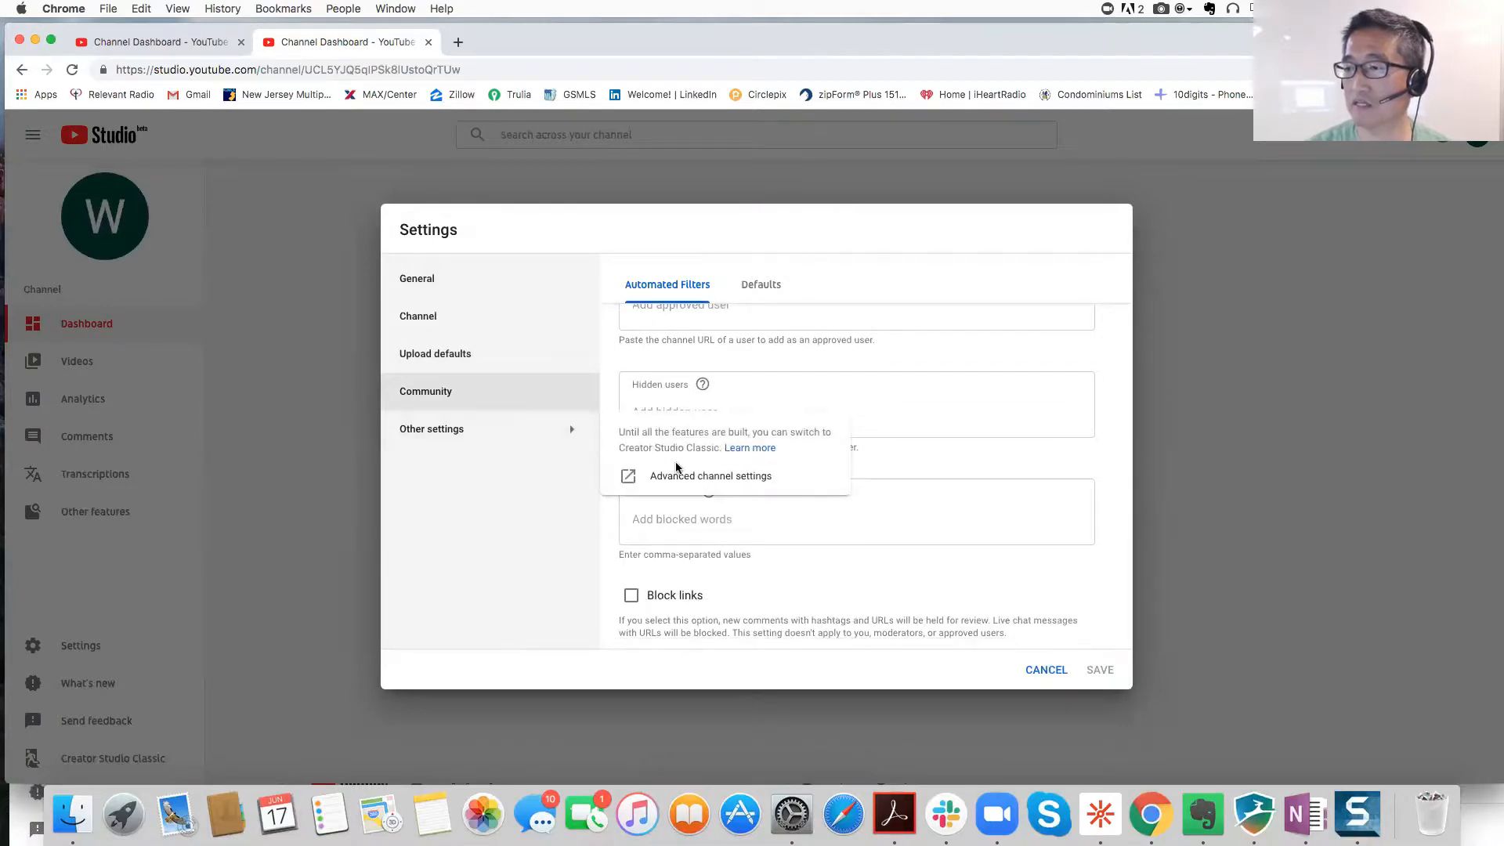
pyautogui.click(693, 481)
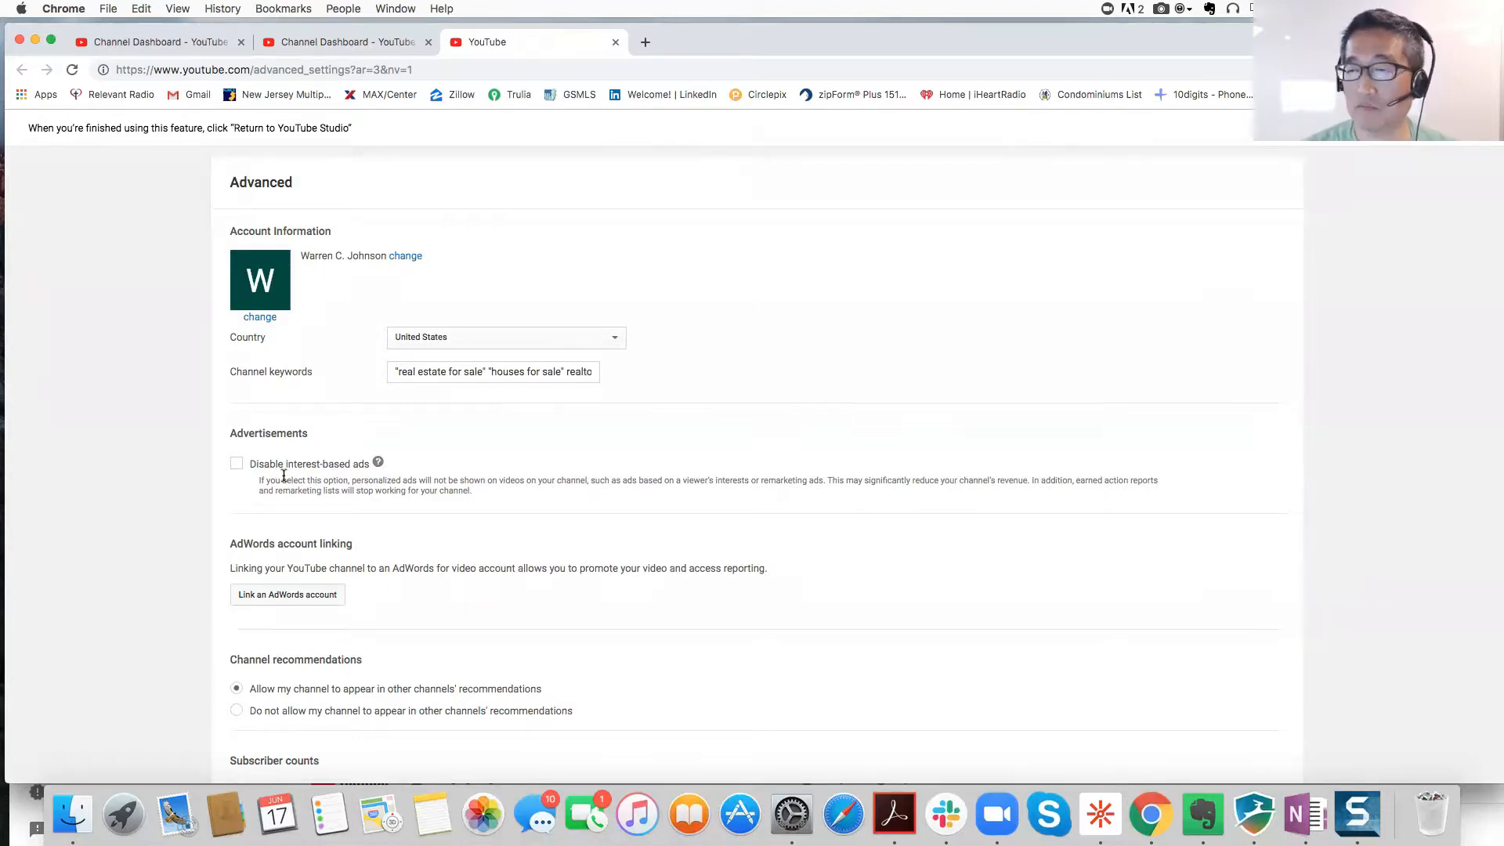
# Step: Check 'Disable interest-based ads' and save the advanced channel settings
pyautogui.click(237, 465)
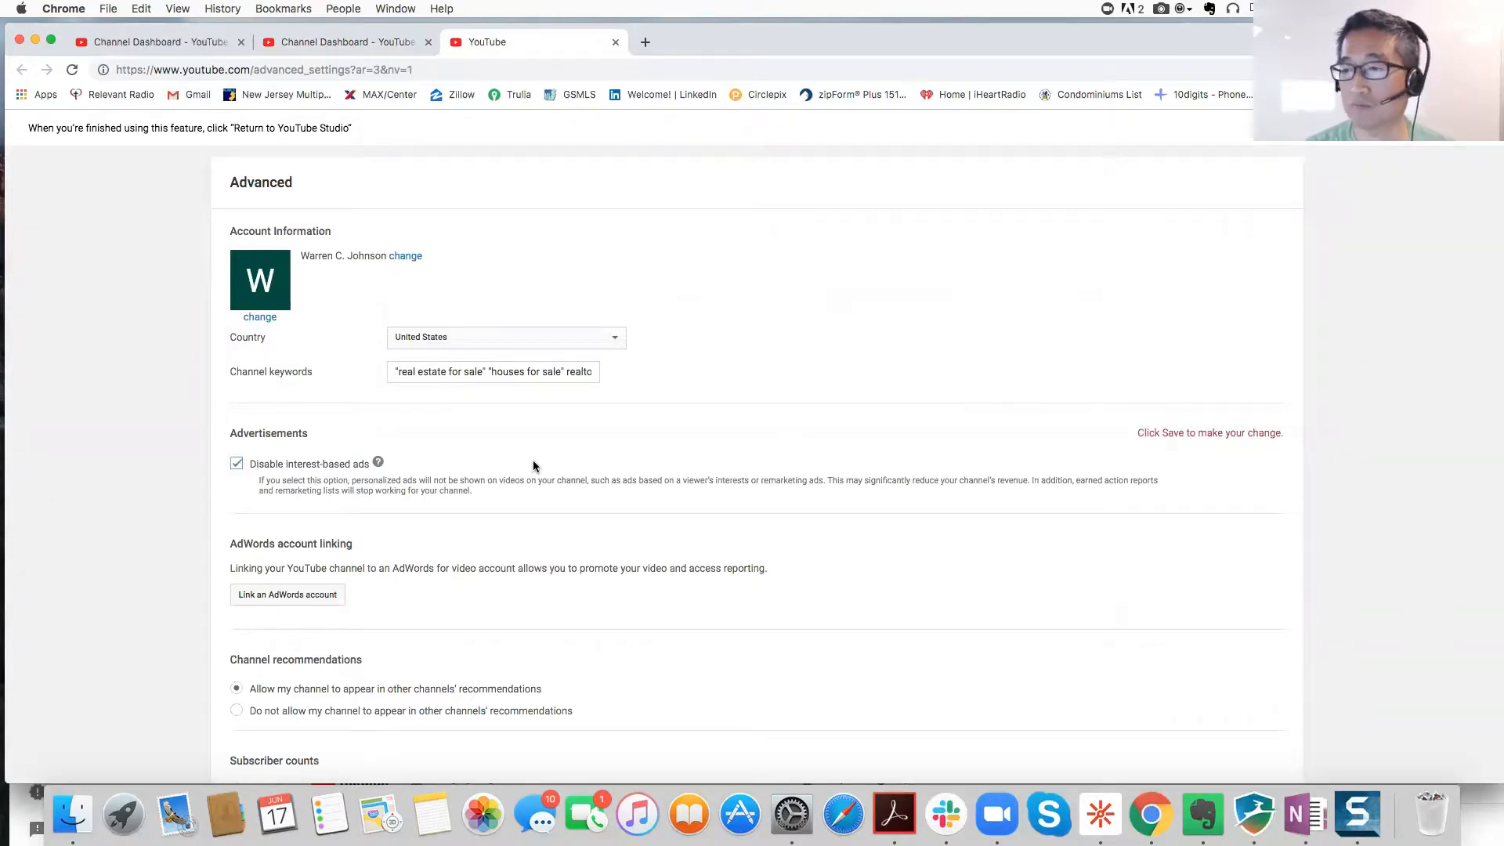
pyautogui.scroll(-5, 533, 466)
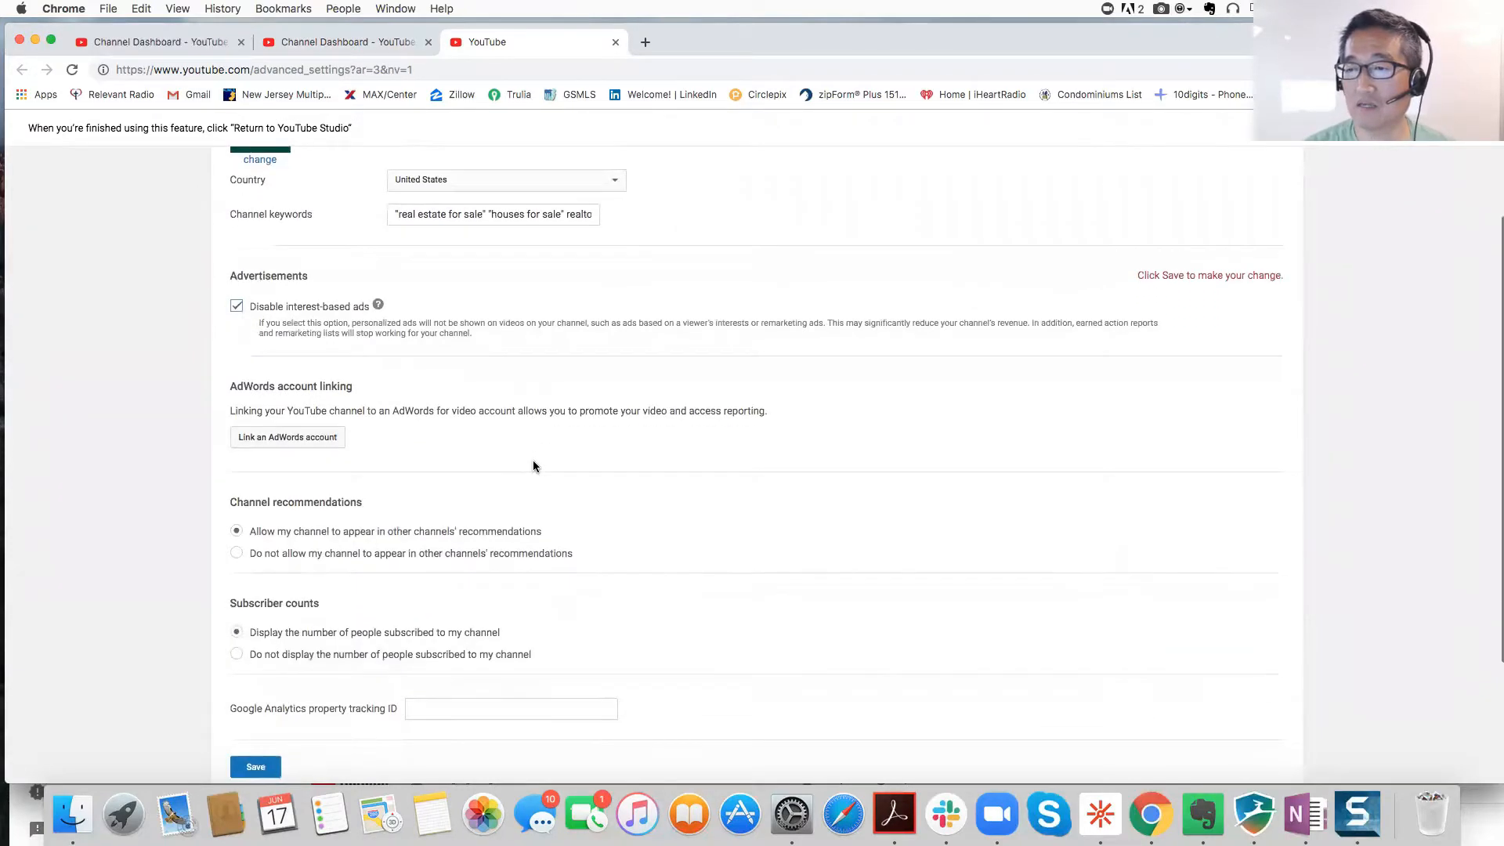
pyautogui.scroll(-1, 492, 596)
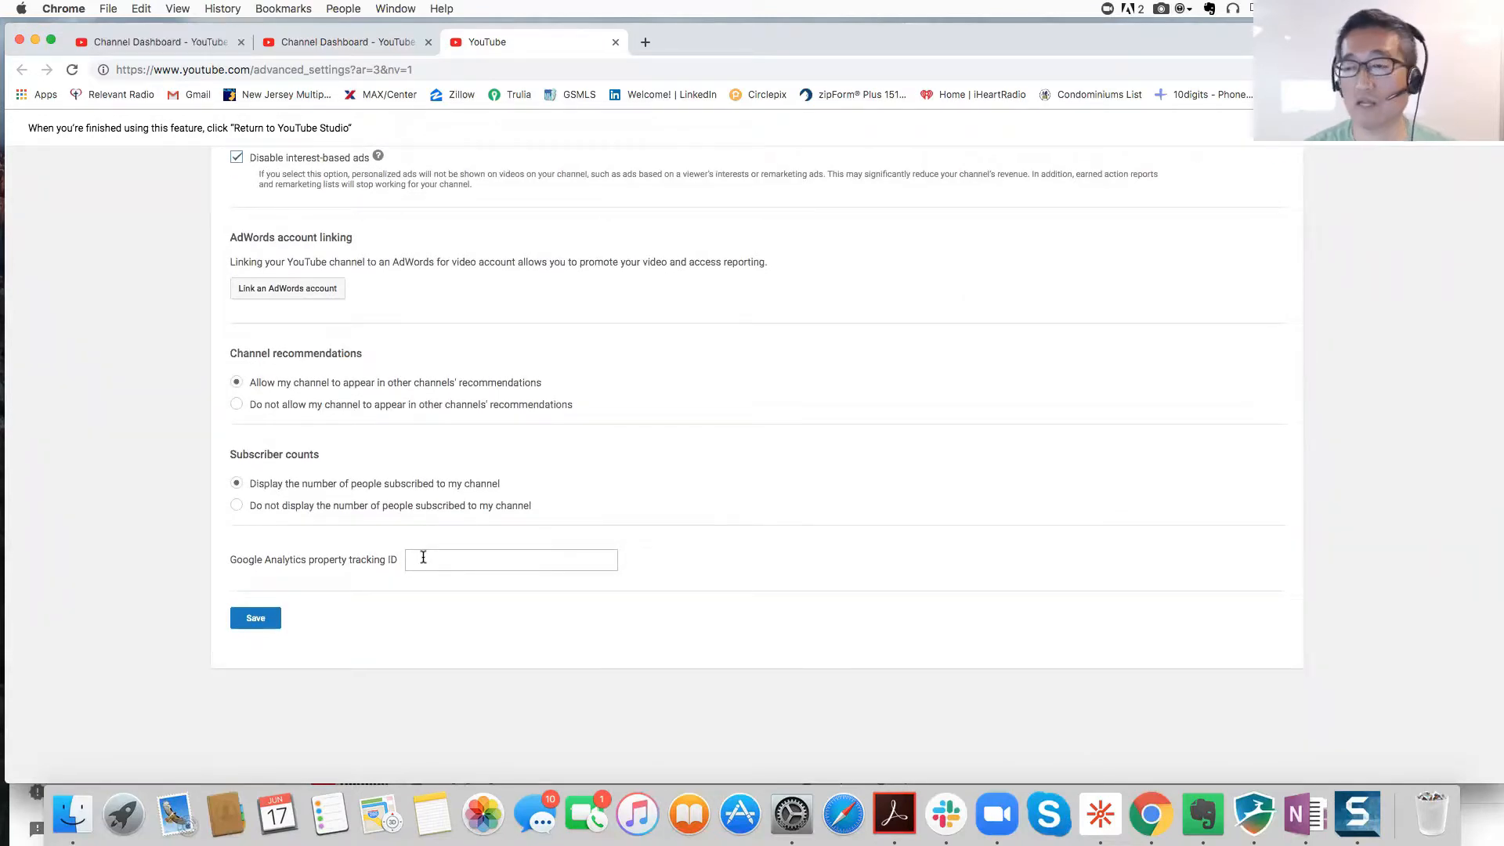
pyautogui.click(436, 560)
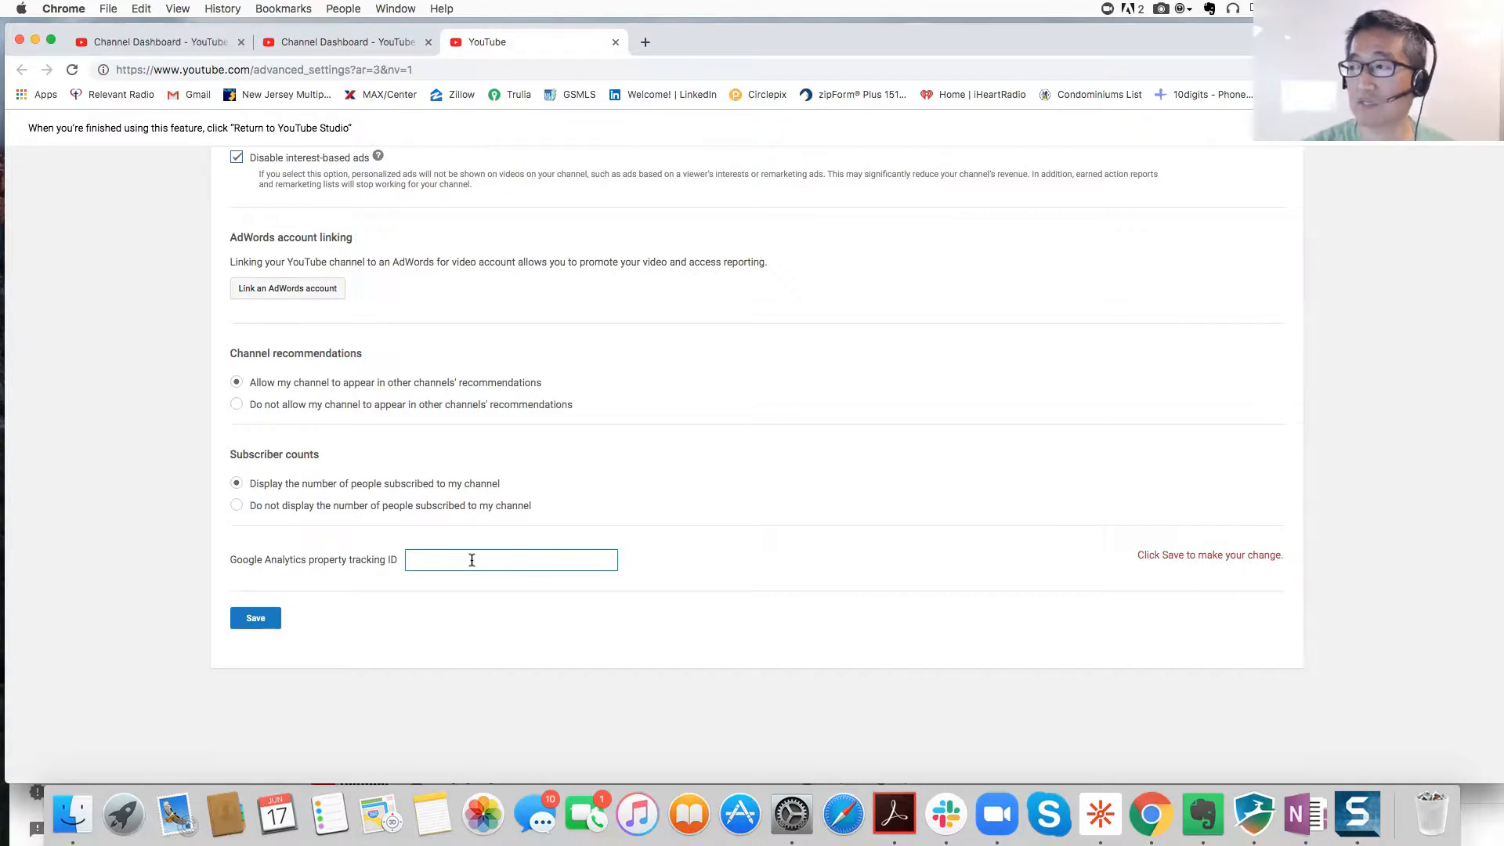
pyautogui.click(256, 621)
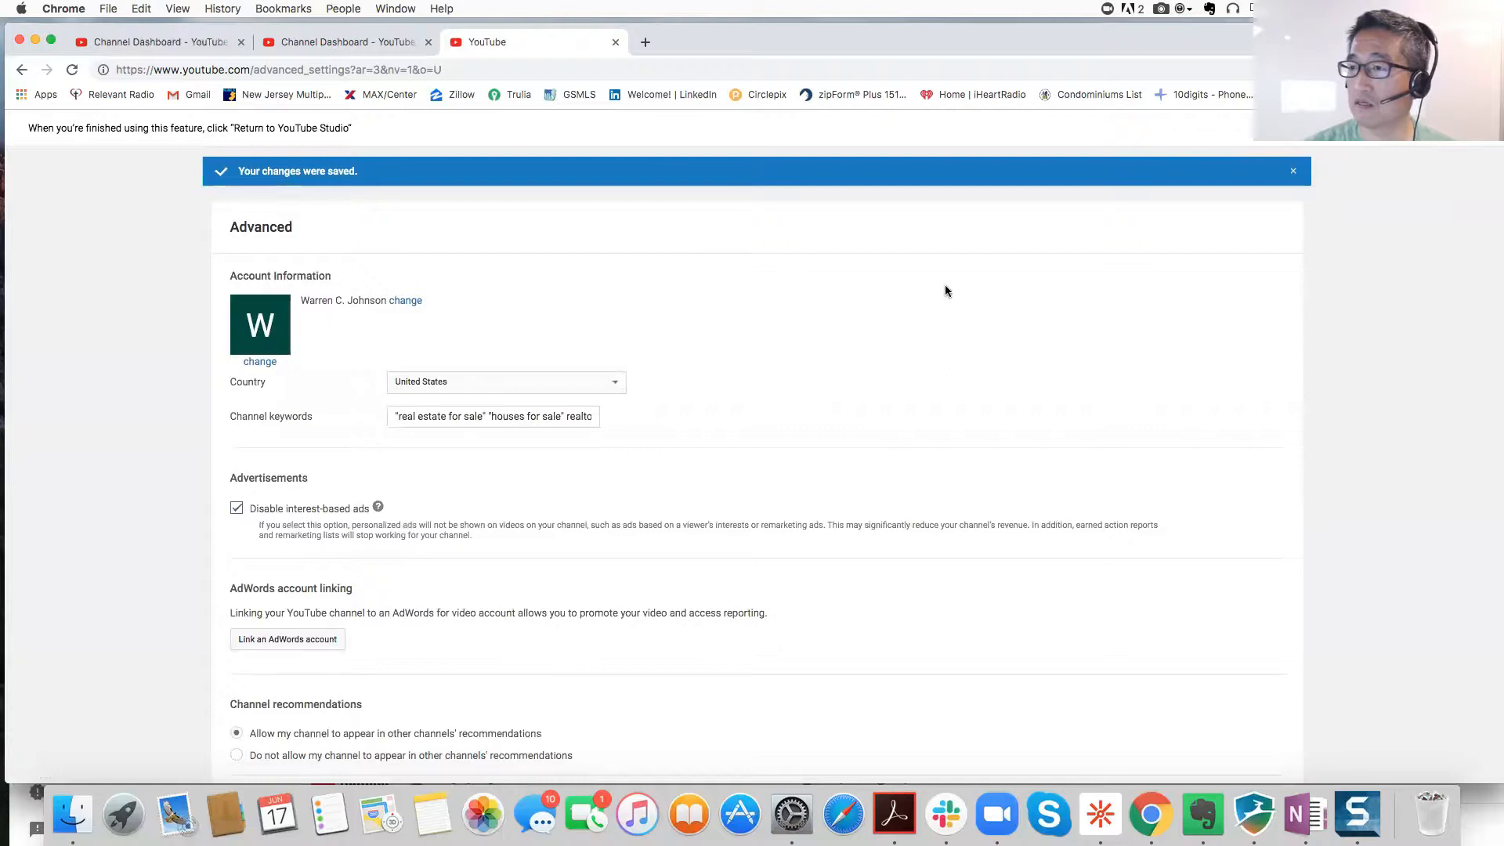
pyautogui.click(1470, 128)
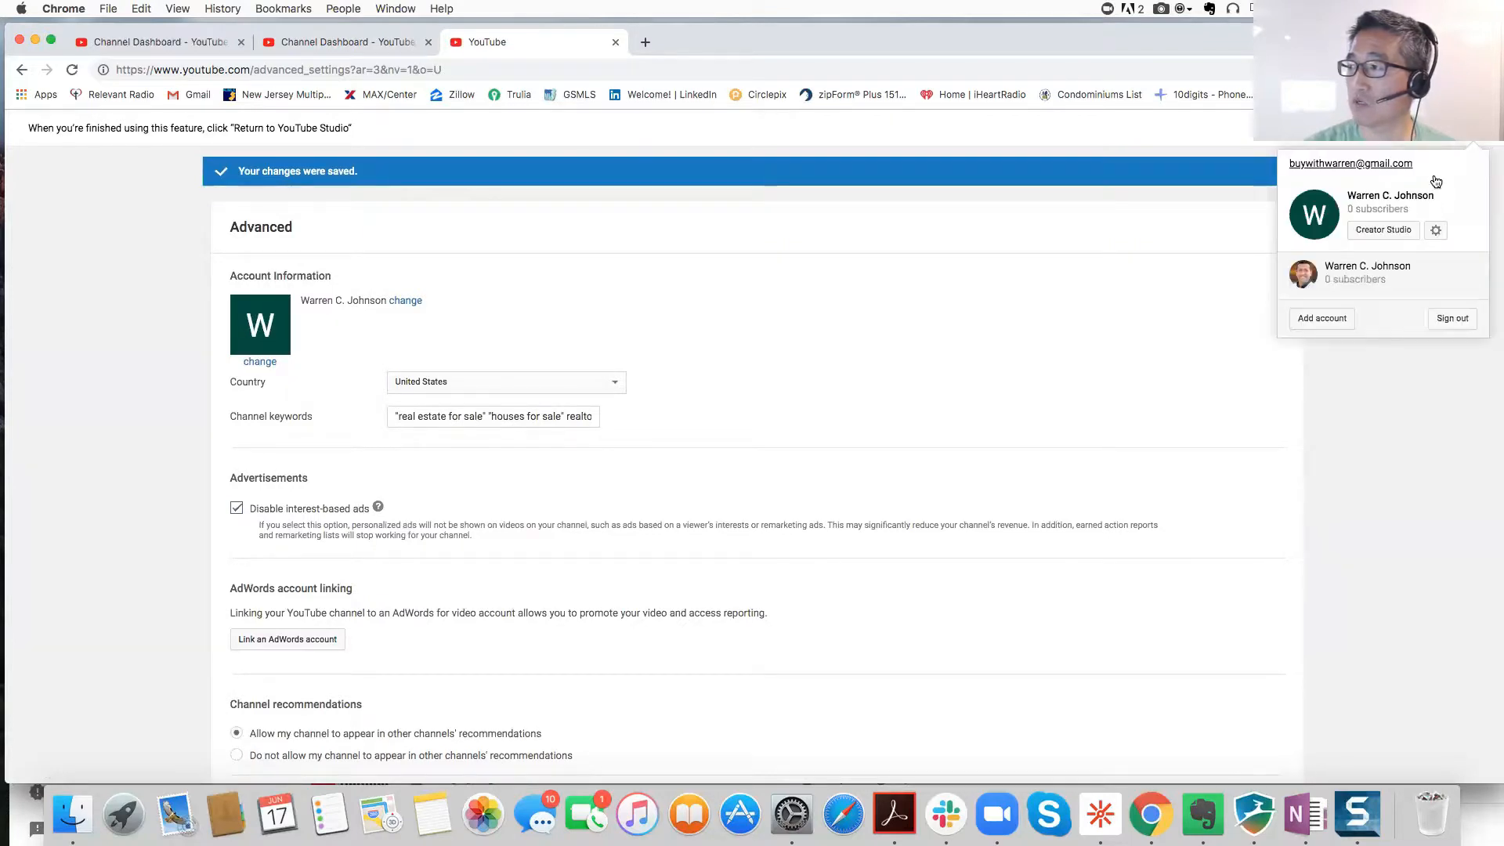
# Step: In YouTube account settings, look through Notifications and Playback, then open the Privacy page
pyautogui.click(1436, 232)
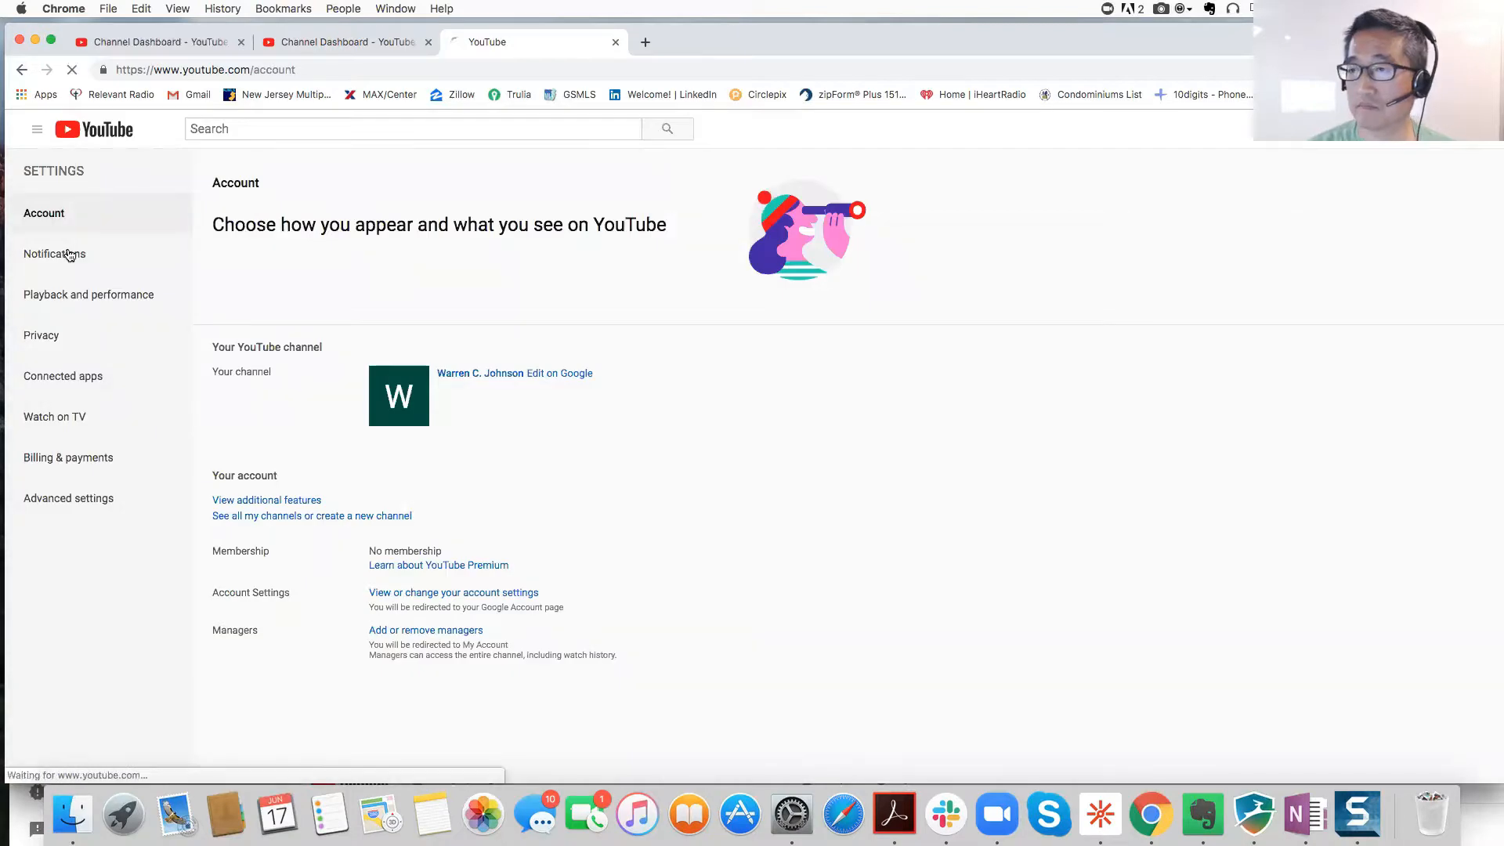
pyautogui.click(69, 255)
pyautogui.click(66, 296)
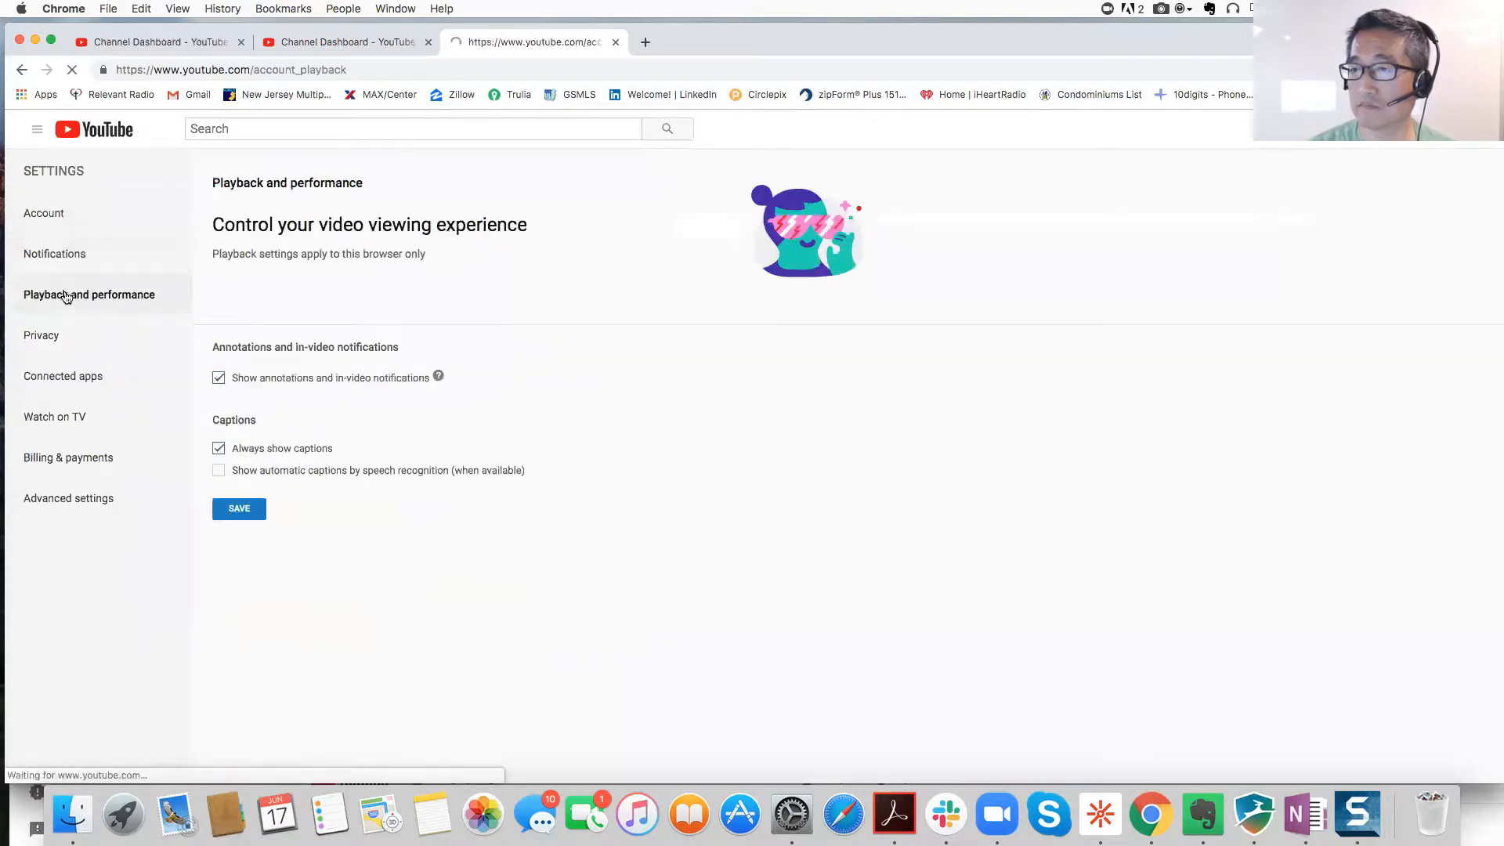
pyautogui.click(58, 332)
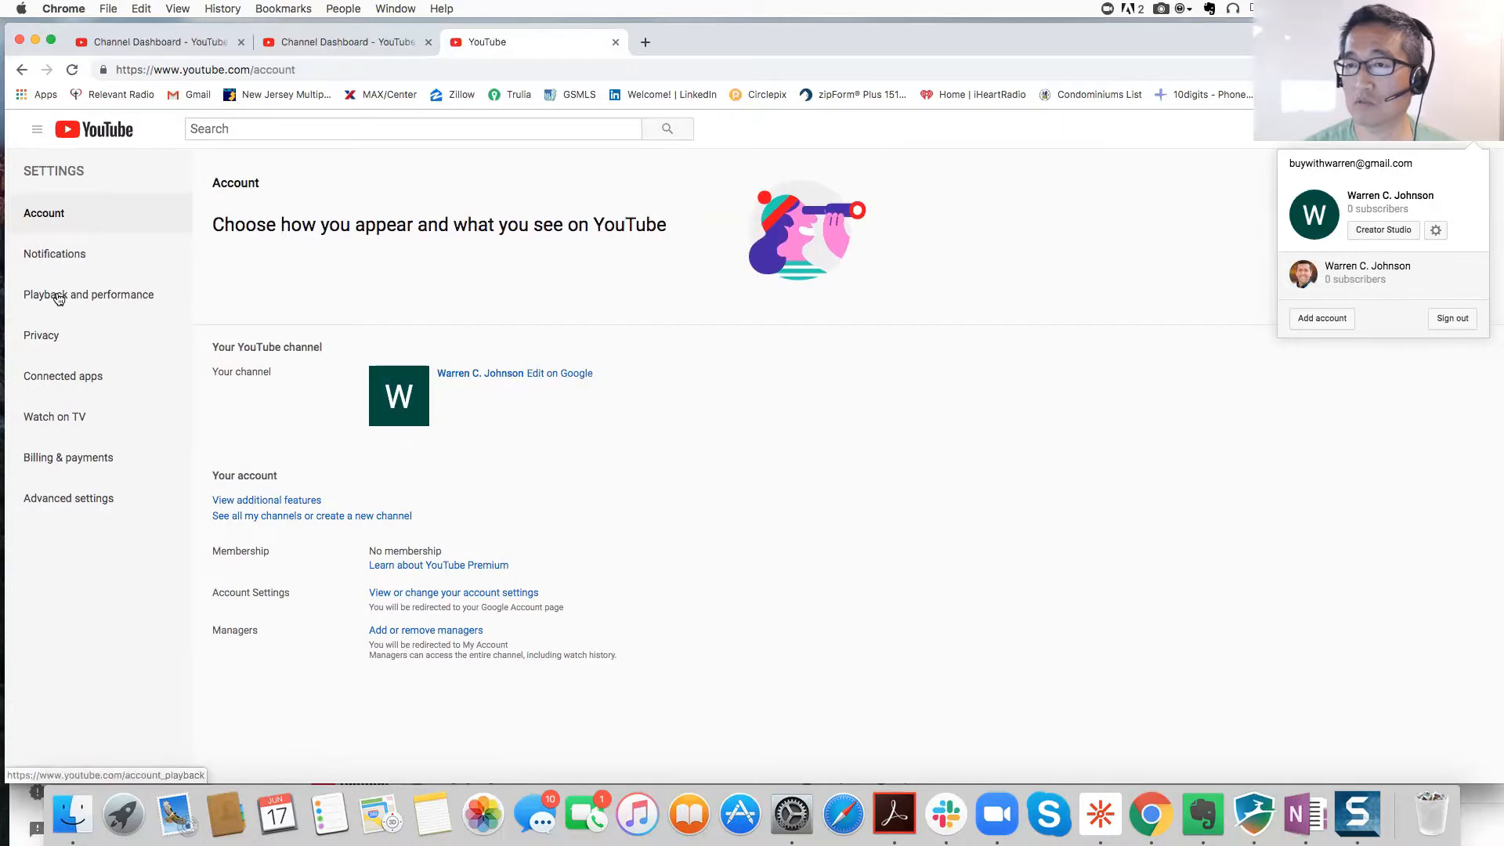
pyautogui.click(48, 337)
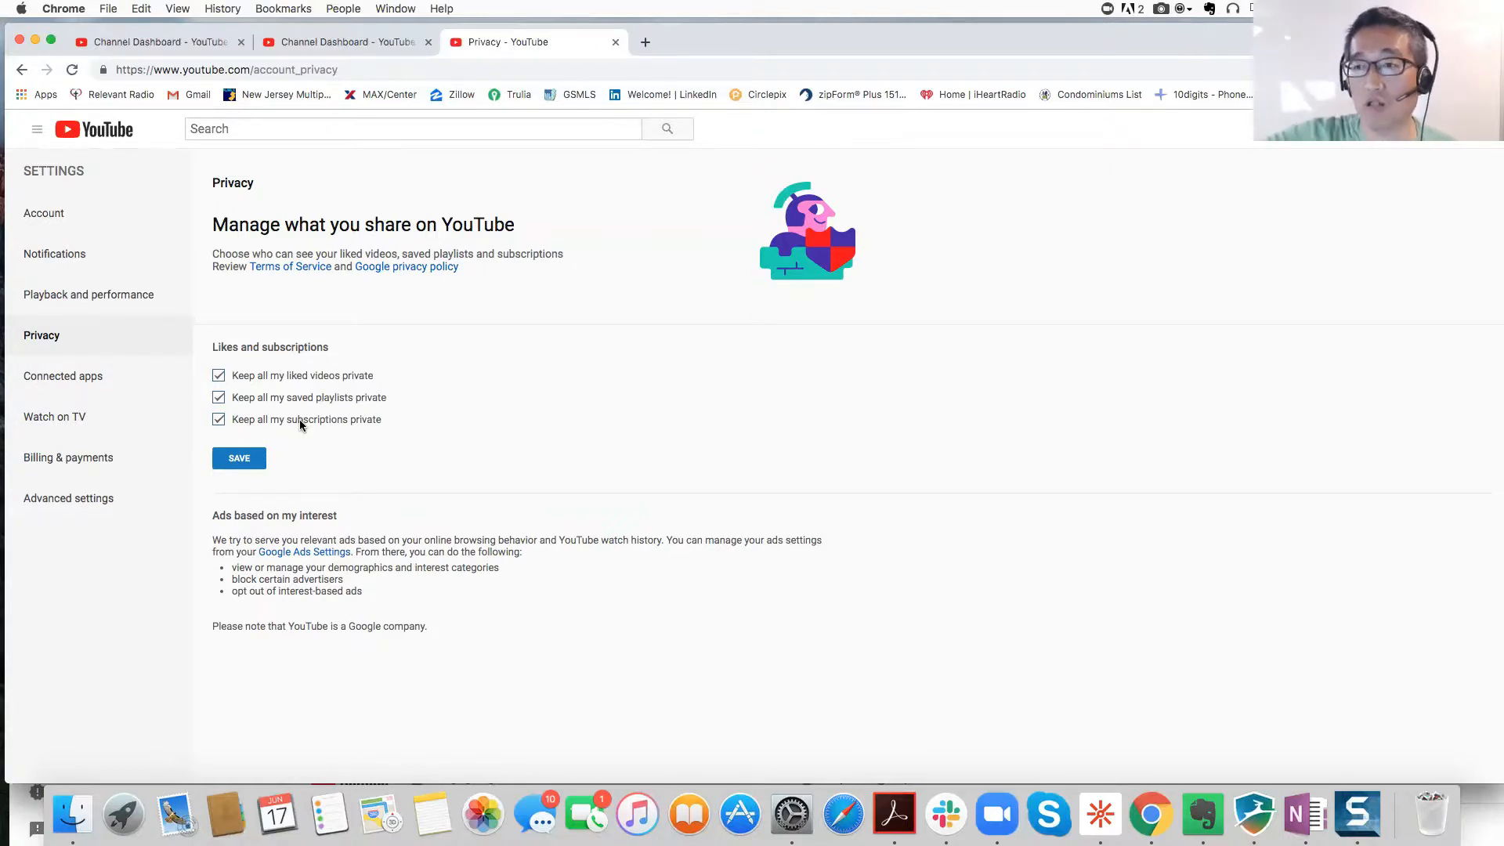
# Step: Keep subscriptions, liked videos and saved playlists private, save, and return to Account settings
pyautogui.click(235, 424)
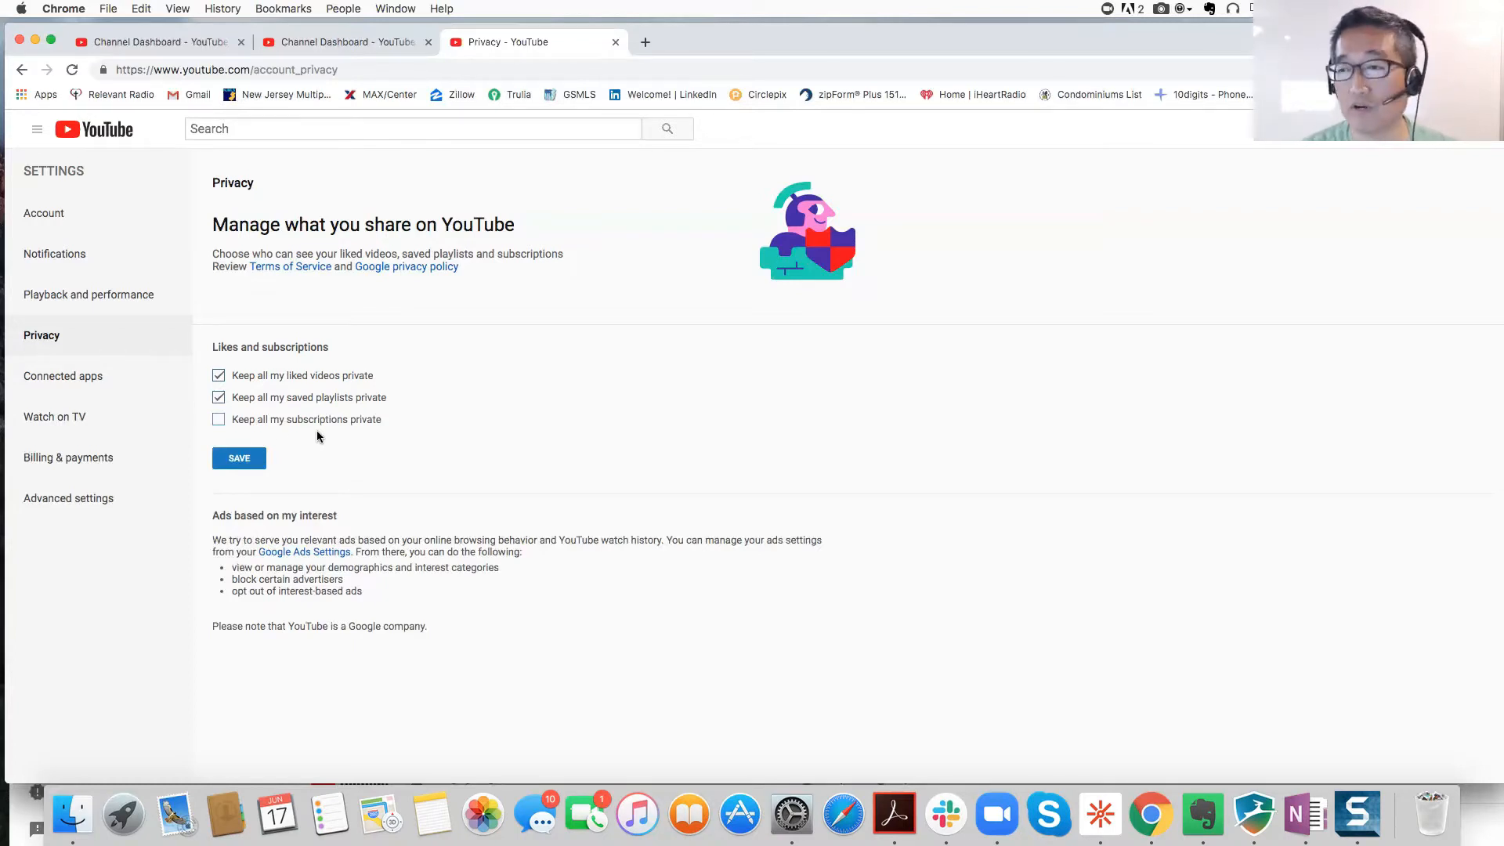
pyautogui.click(222, 424)
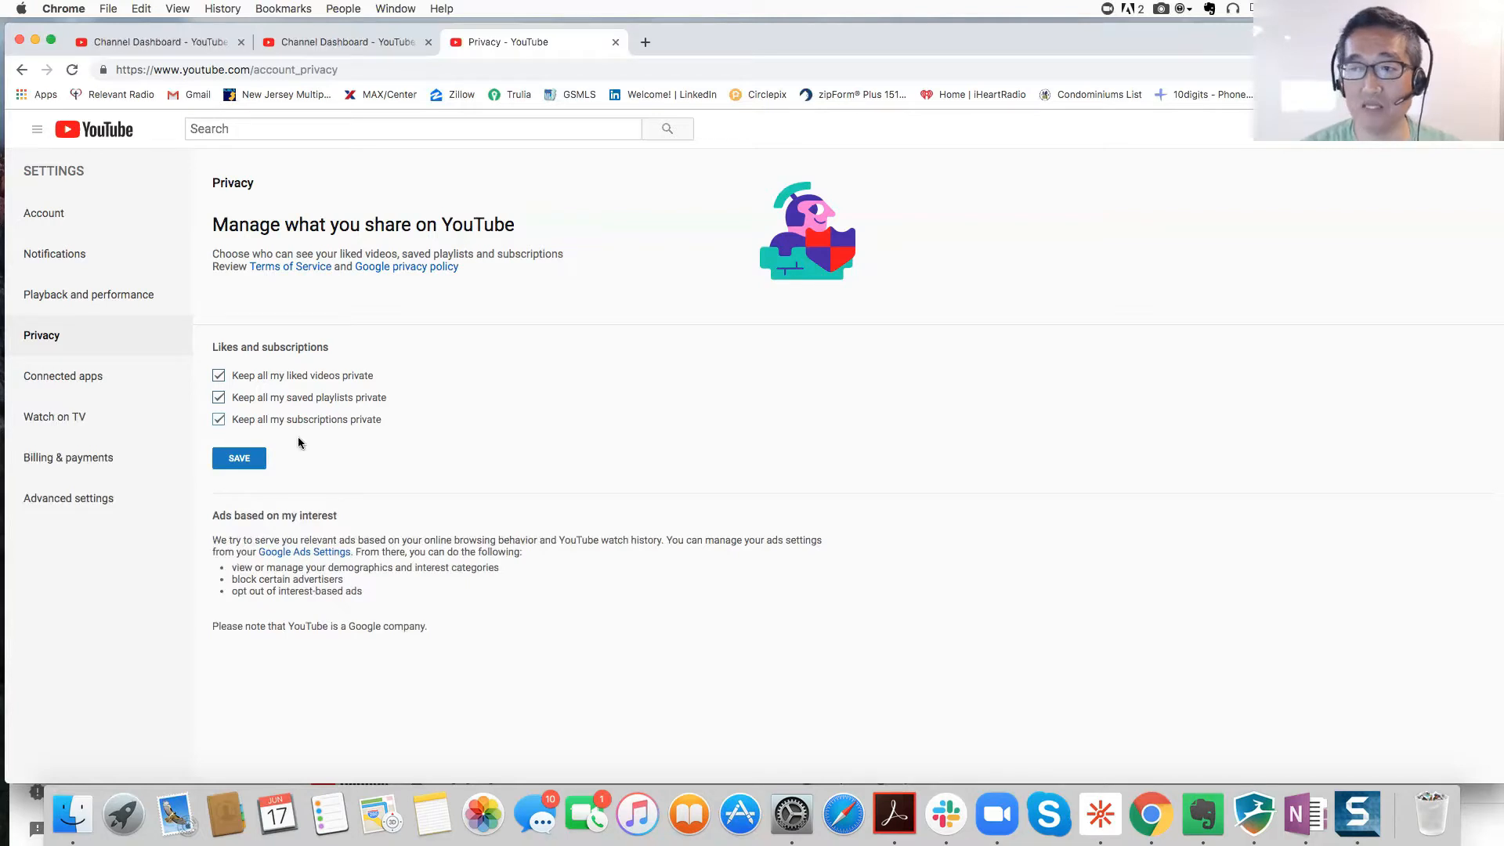
pyautogui.click(243, 460)
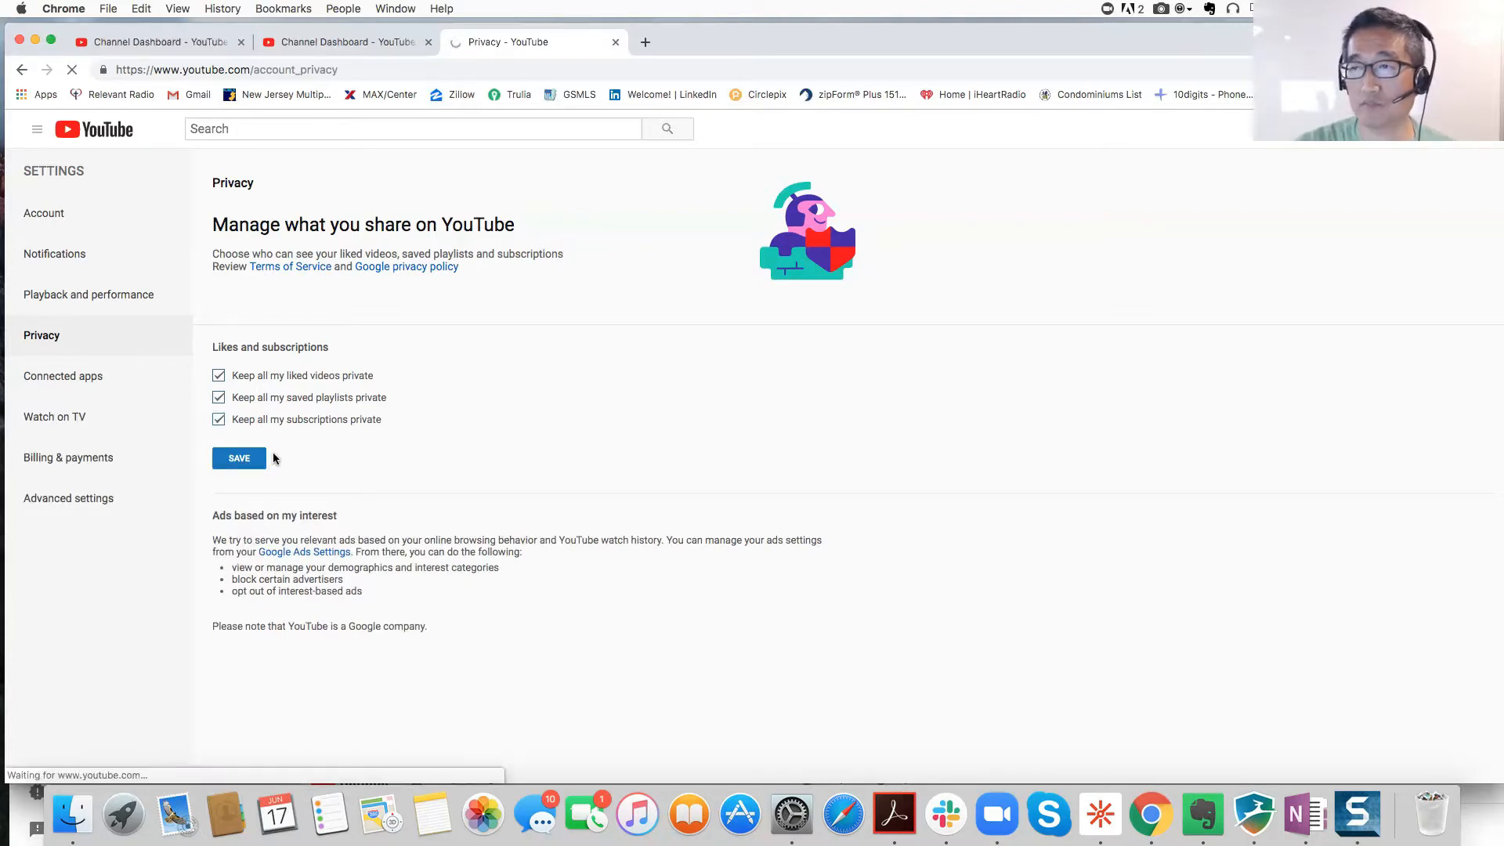
pyautogui.click(60, 425)
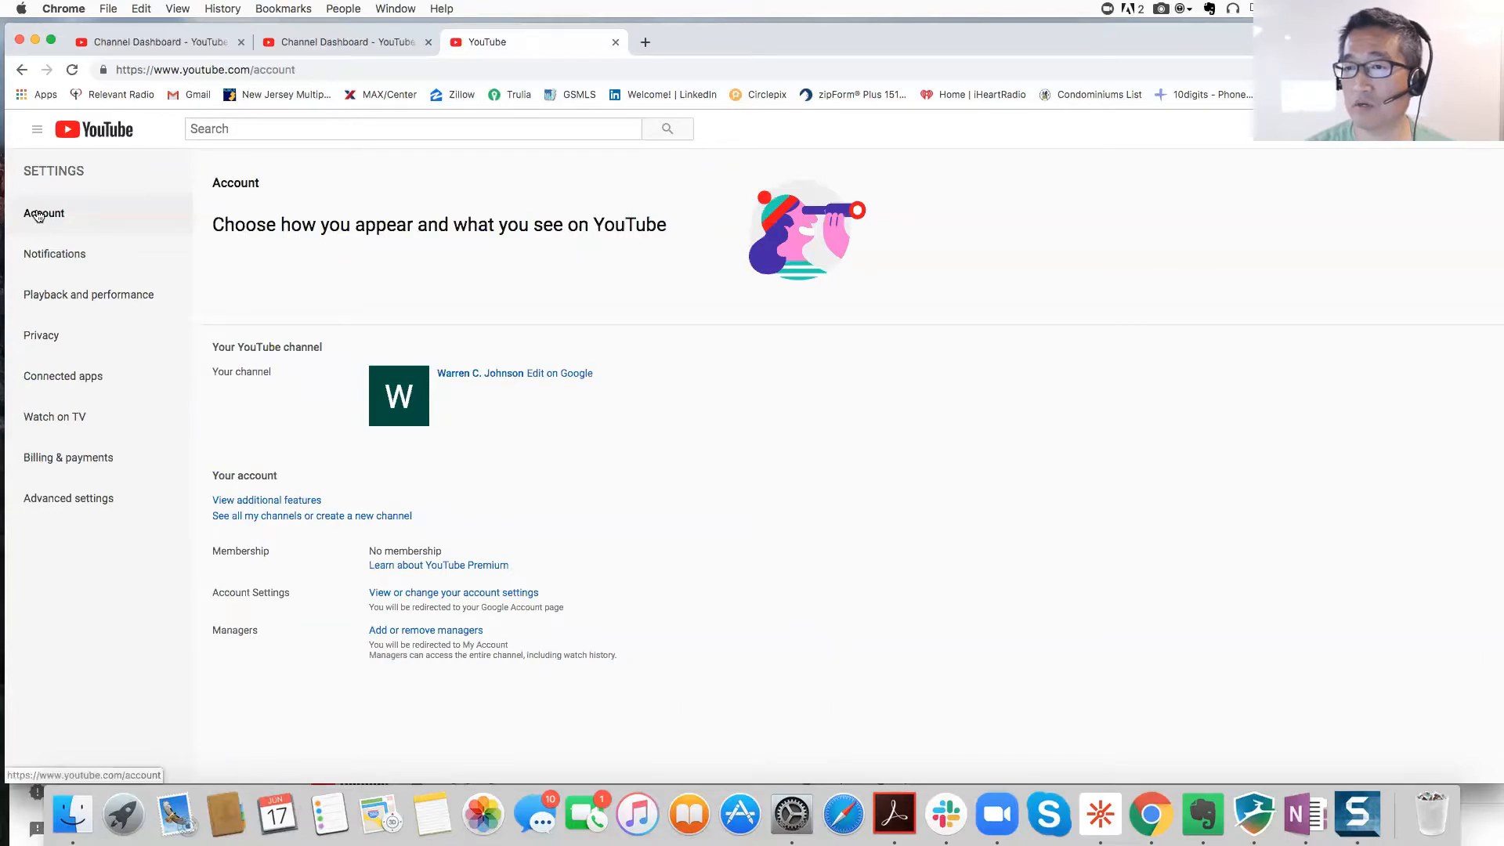
# Step: Open additional features and start phone verification, then review the Status and Features cards
pyautogui.click(266, 501)
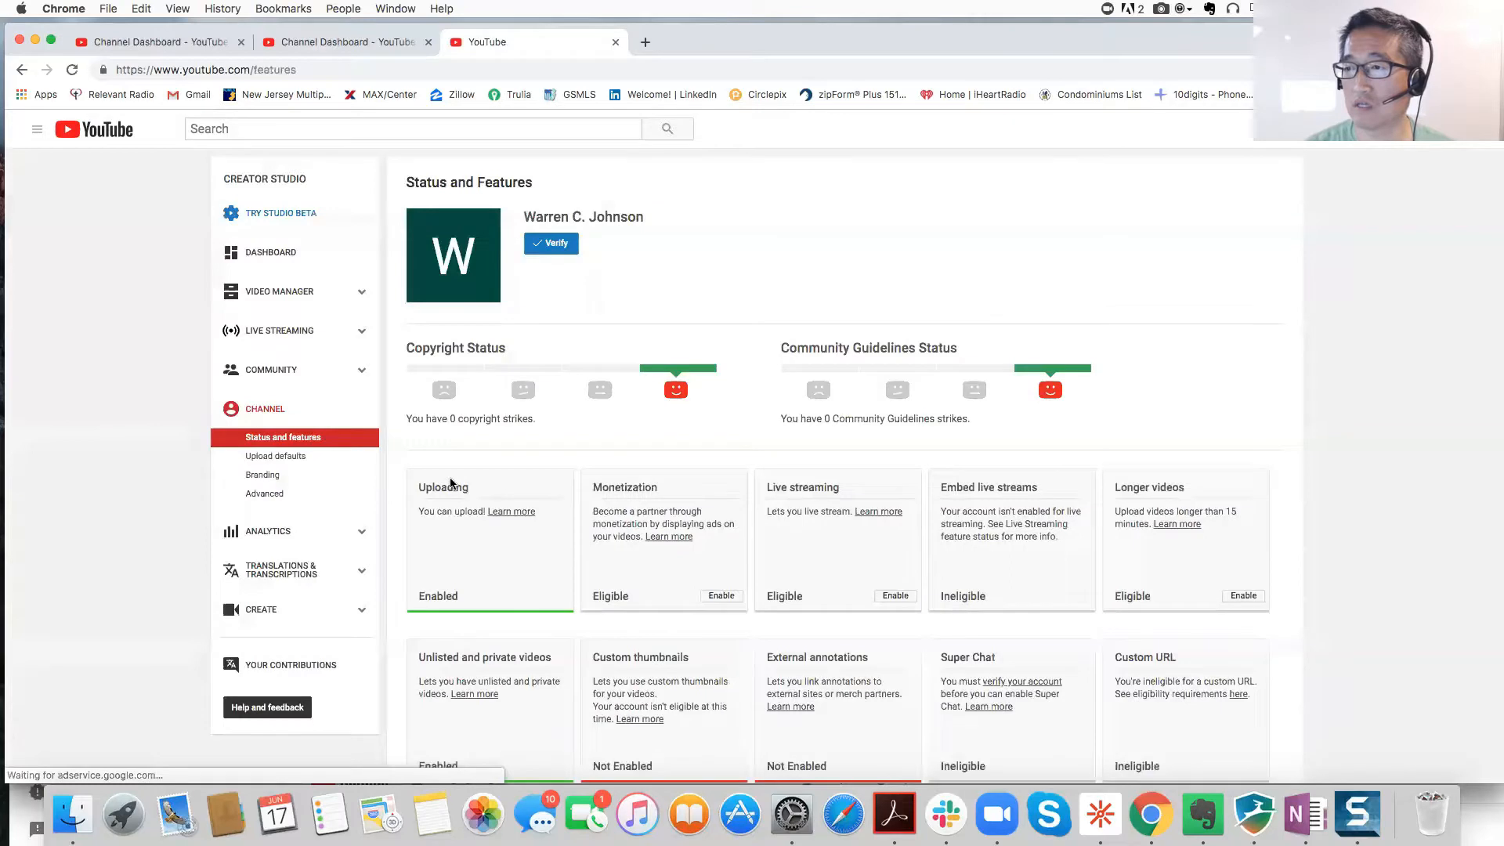
pyautogui.click(555, 247)
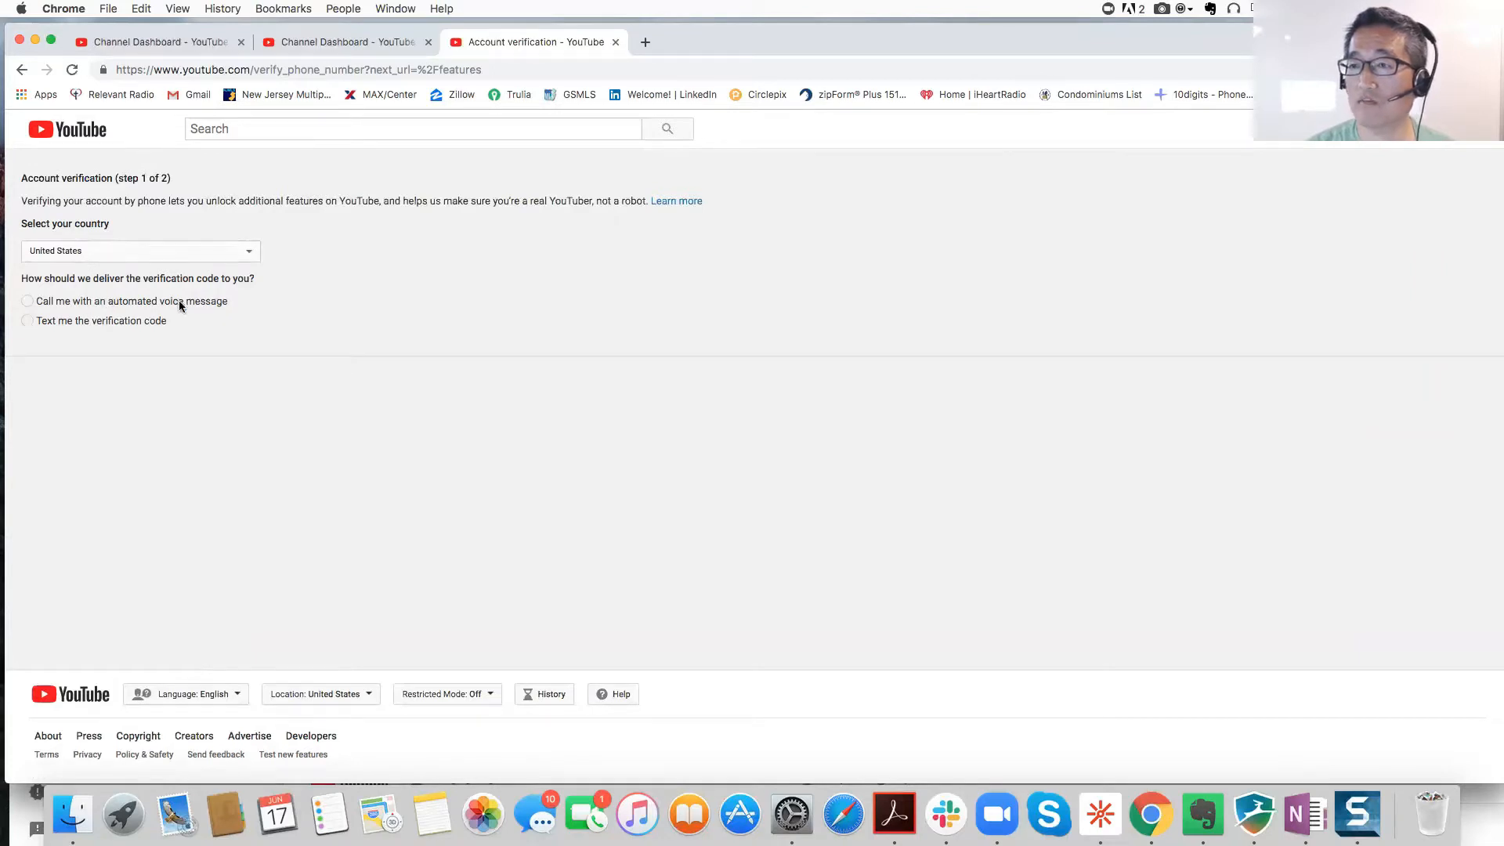
pyautogui.click(21, 71)
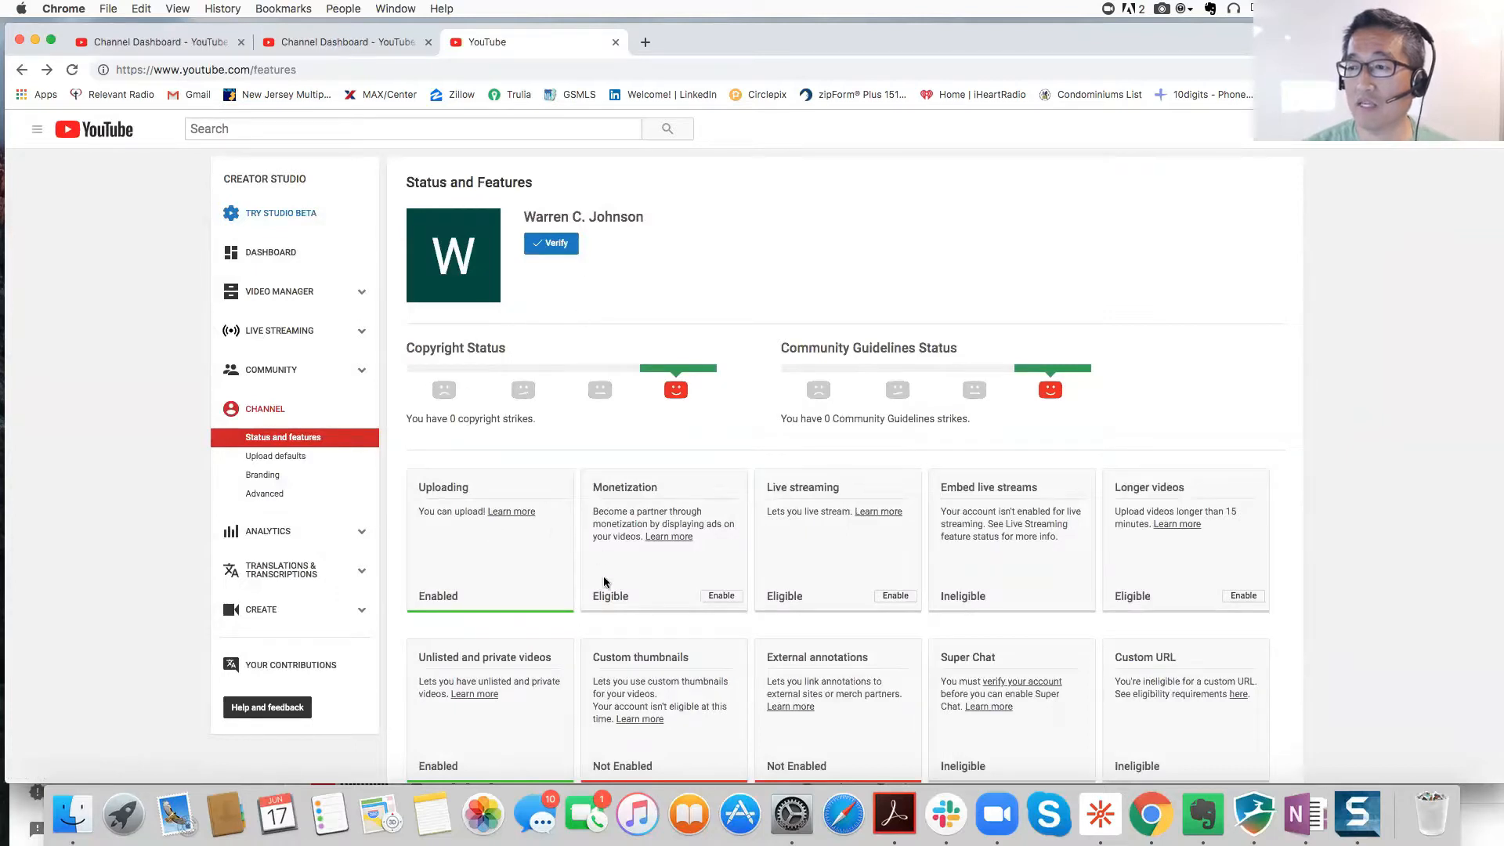
pyautogui.scroll(-3, 579, 588)
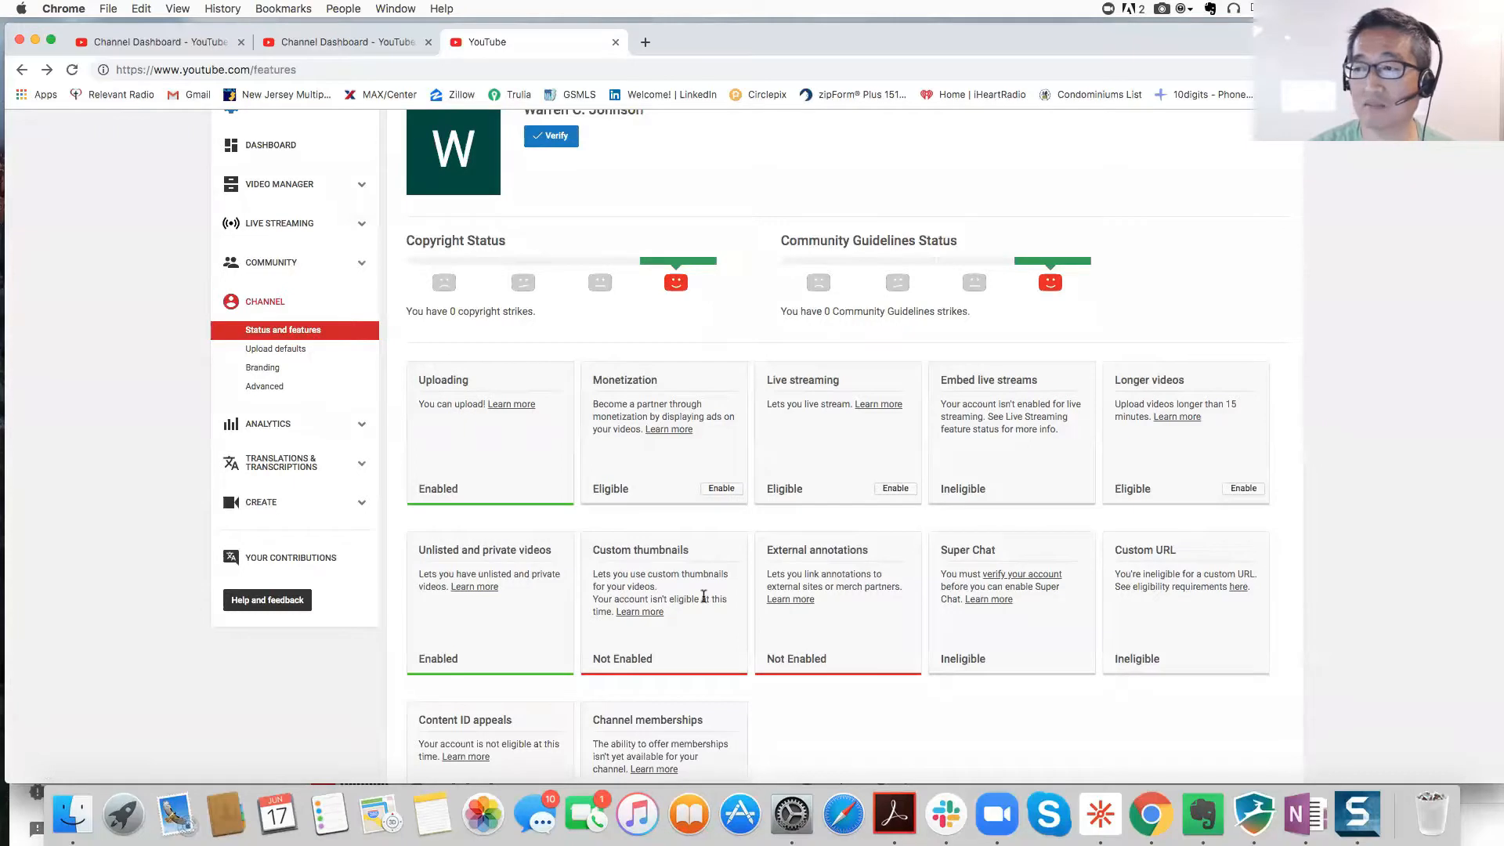
pyautogui.scroll(-5, 695, 627)
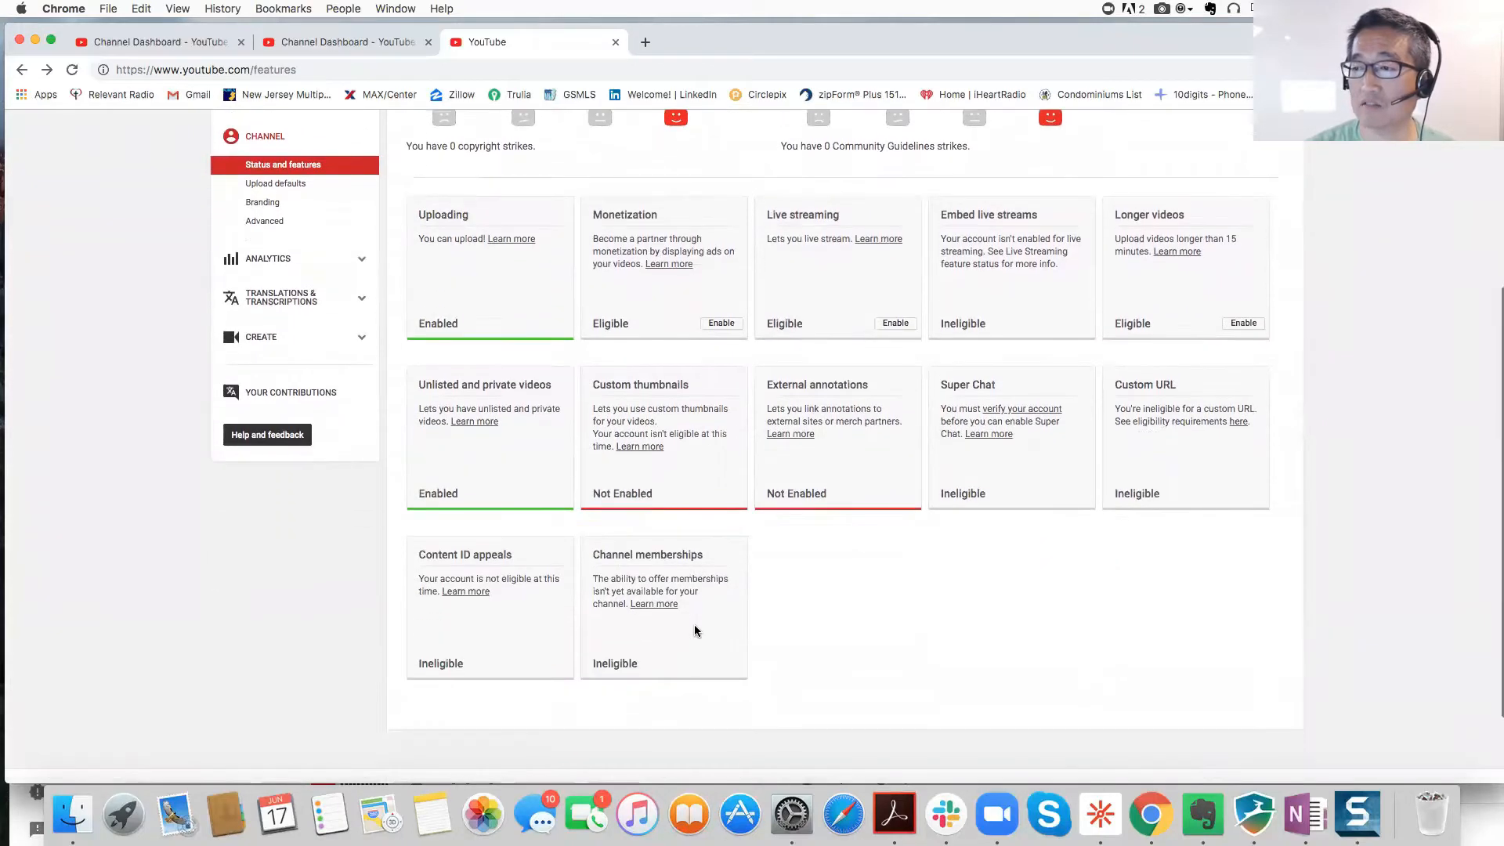
pyautogui.scroll(4, 694, 630)
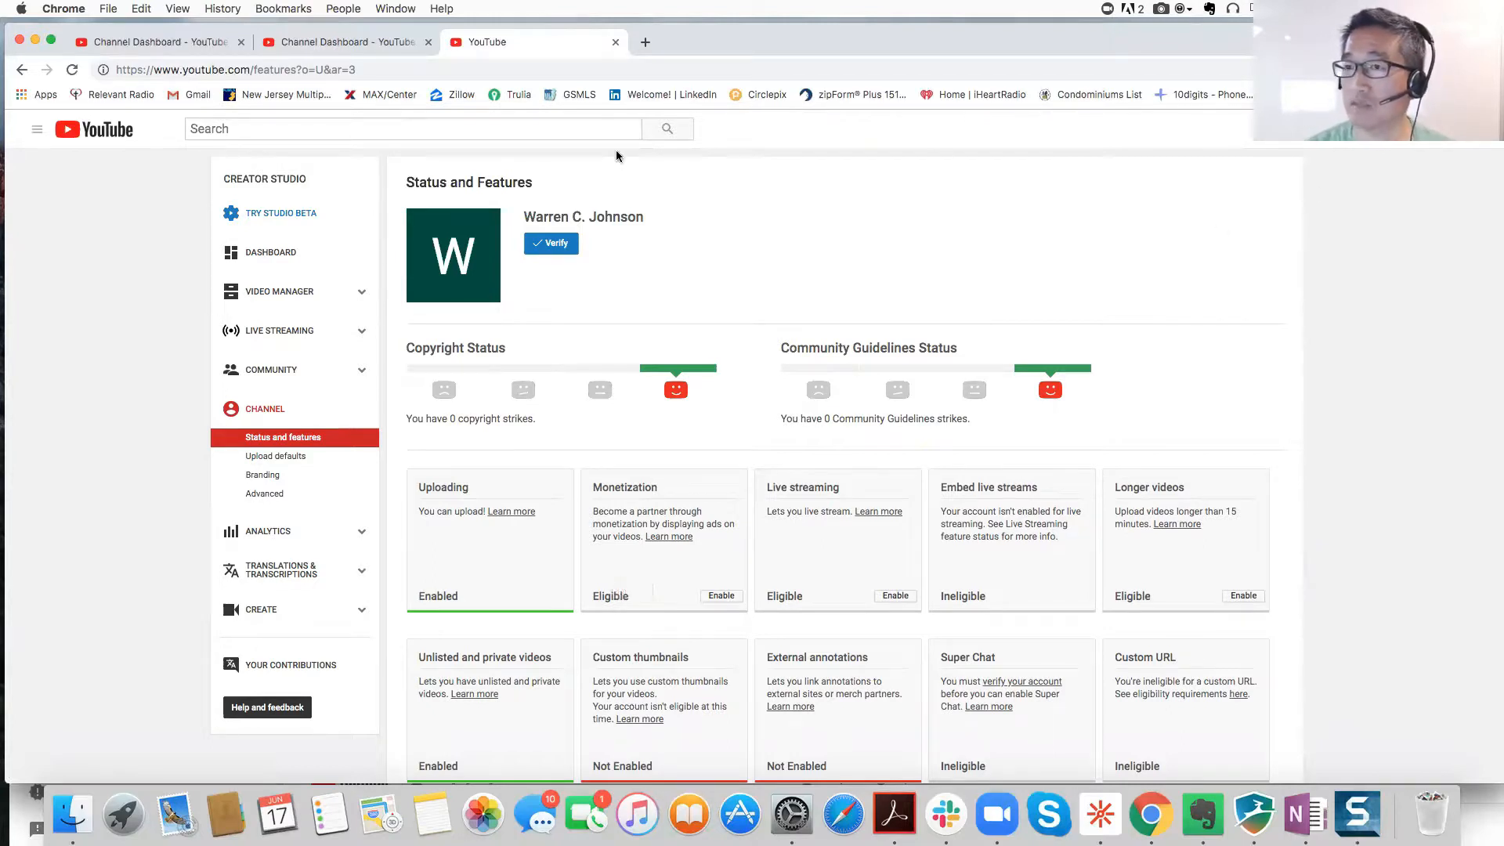
# Step: Go to the YouTube home page, then open the channel in Creator Studio from the account menu
pyautogui.click(39, 132)
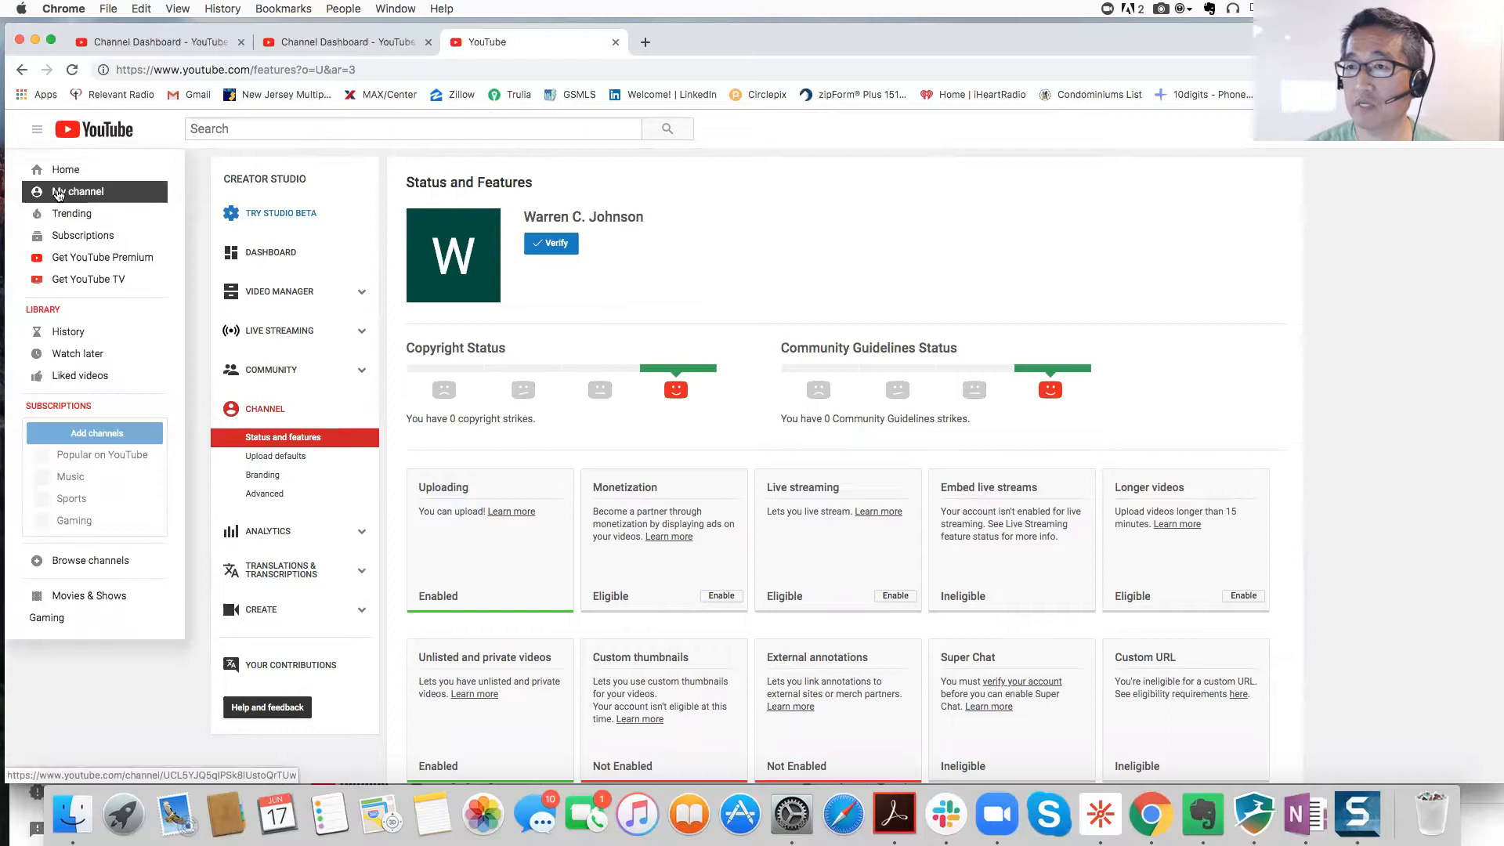
pyautogui.click(58, 179)
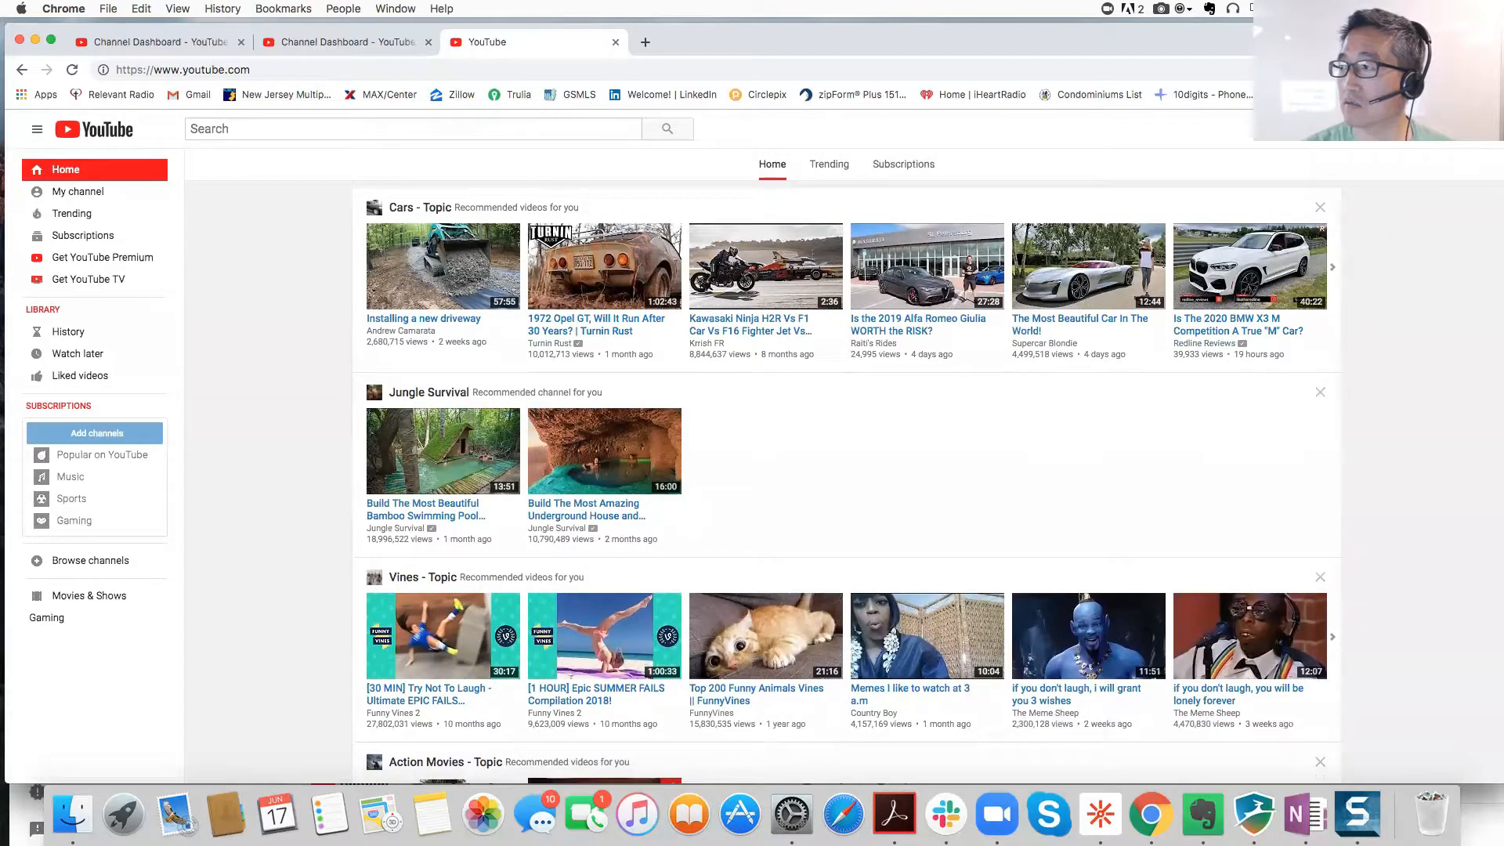
pyautogui.click(1472, 129)
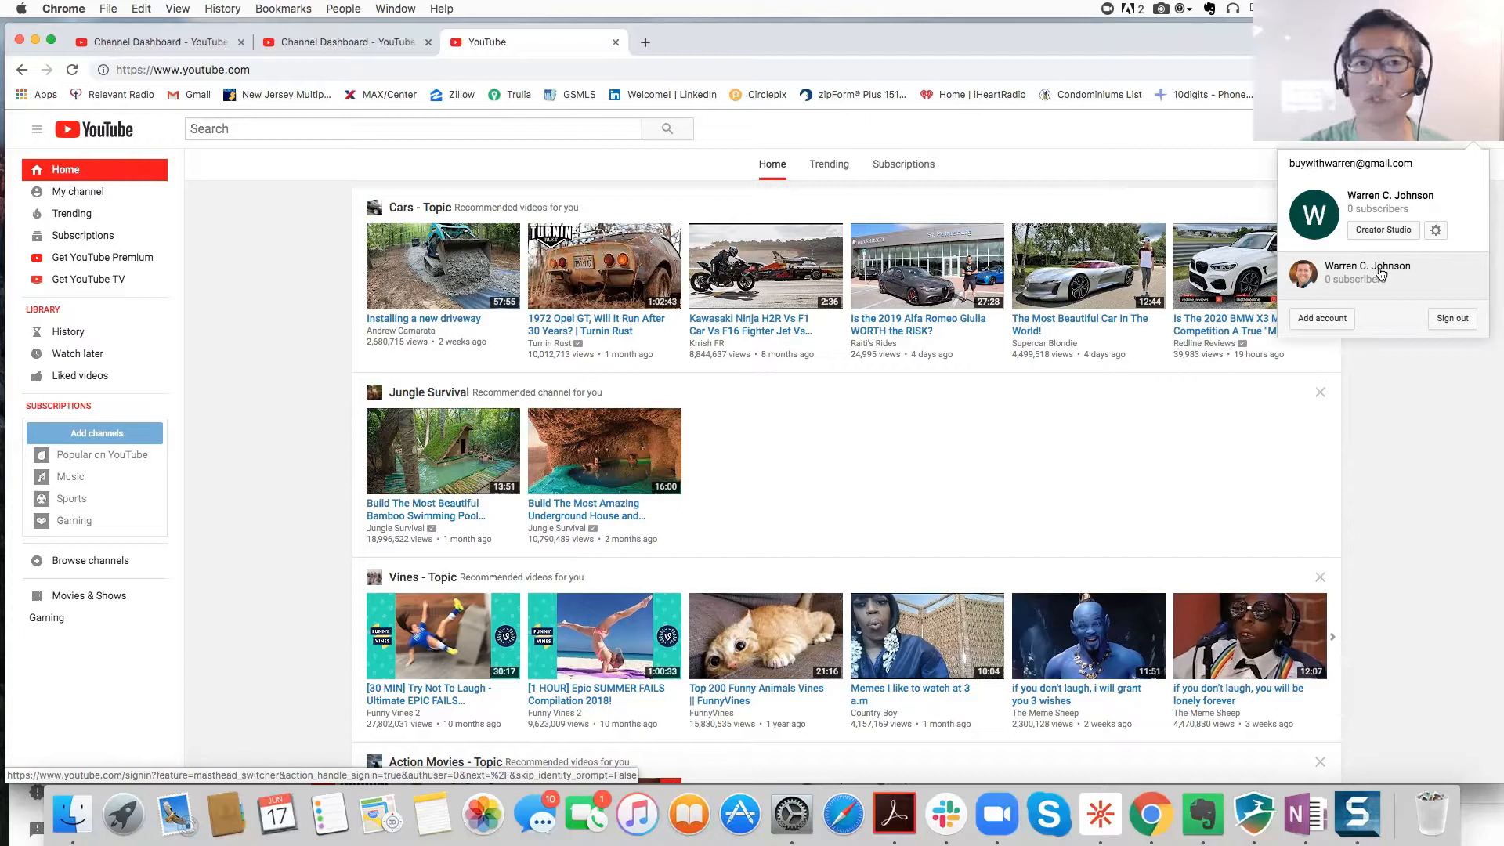
pyautogui.click(1406, 234)
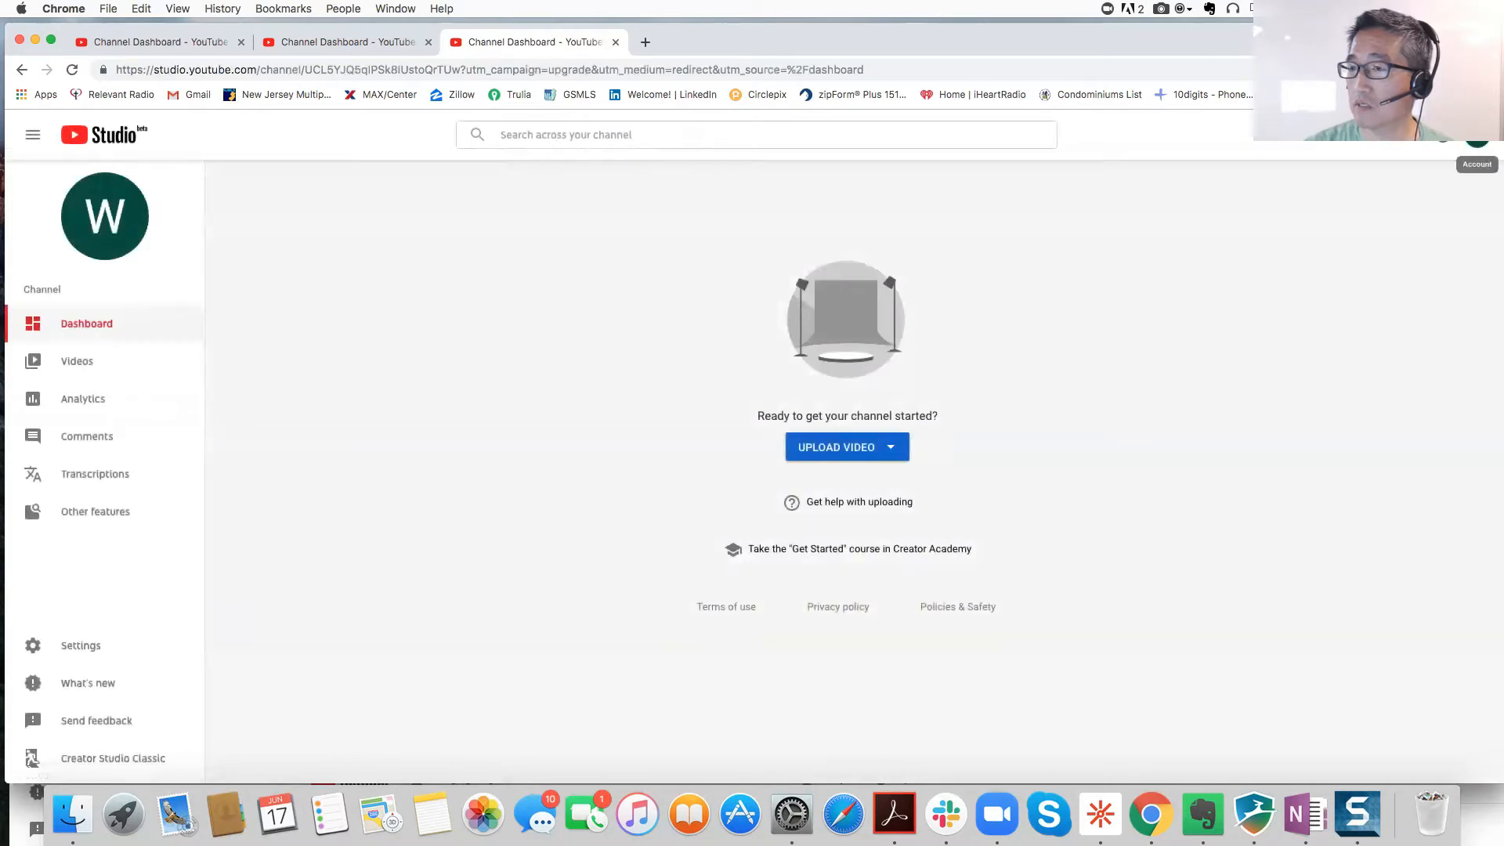
# Step: Open the channel's own page and dismiss the Edit channel icon dialog without changes
pyautogui.click(1477, 137)
pyautogui.click(1347, 225)
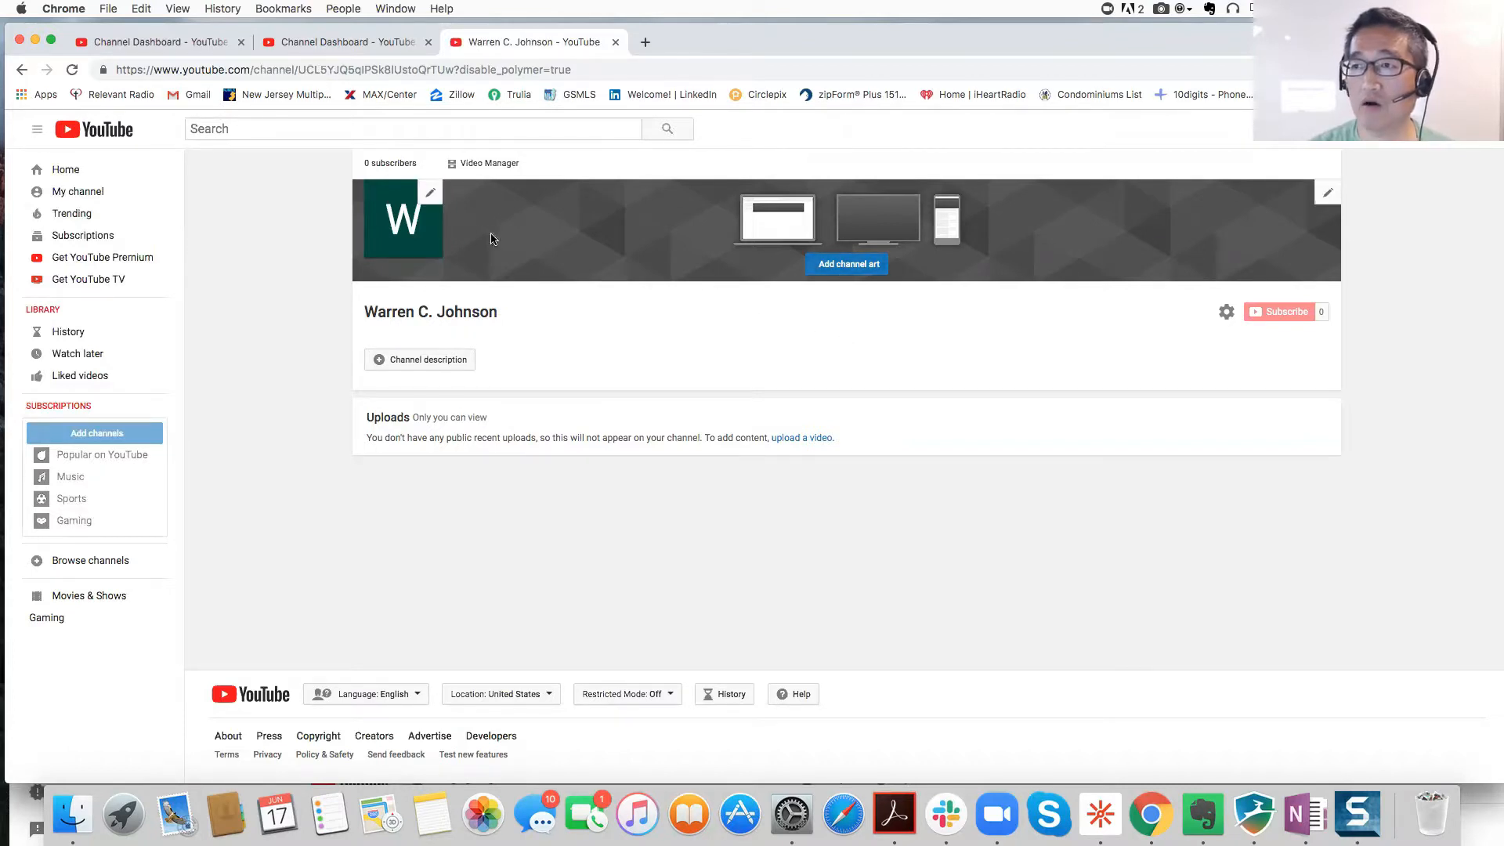
pyautogui.click(428, 195)
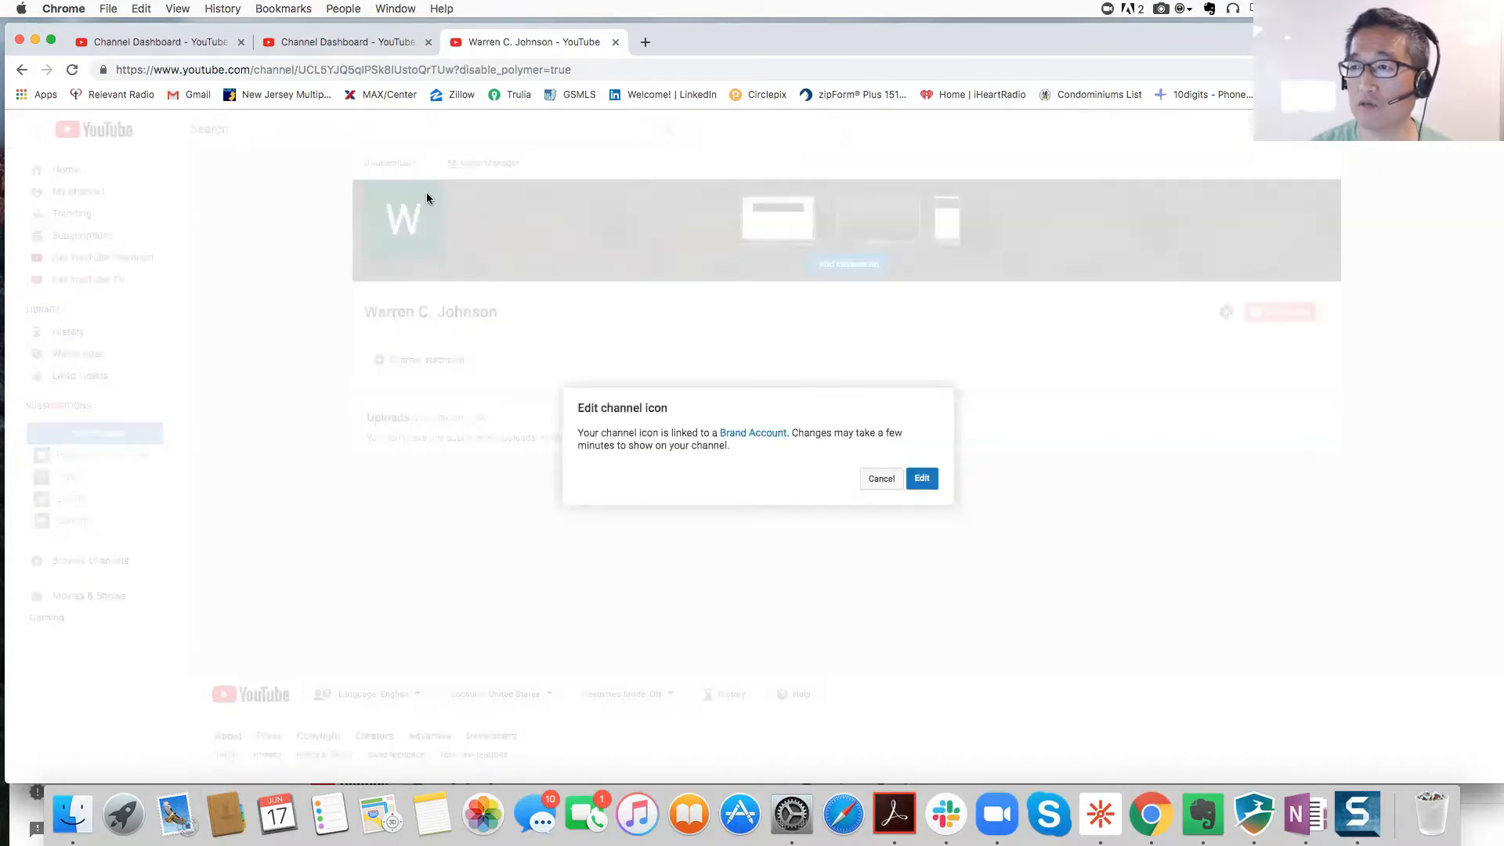
pyautogui.click(879, 485)
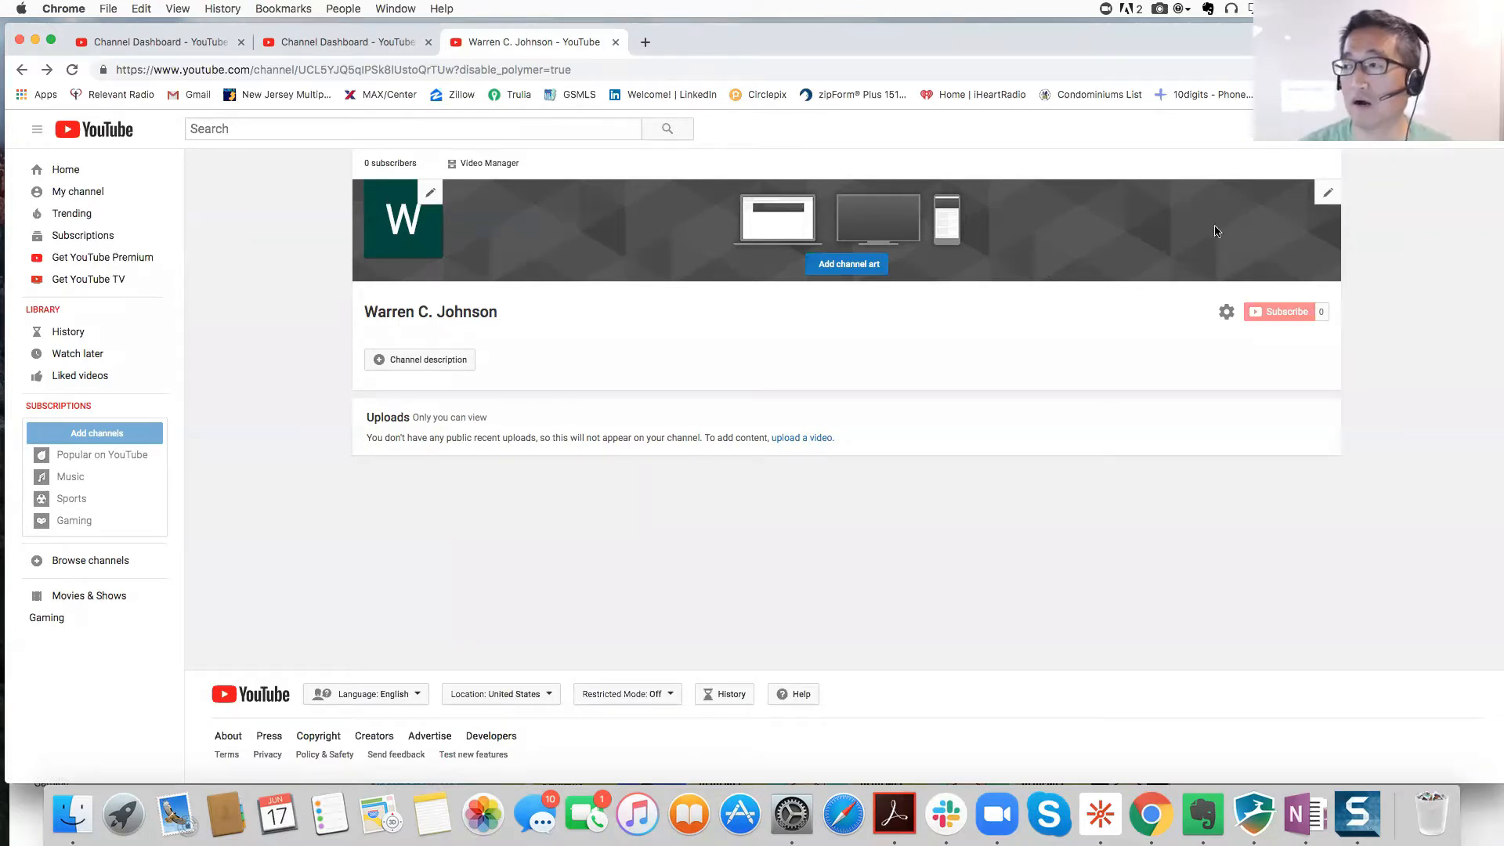
pyautogui.click(1325, 197)
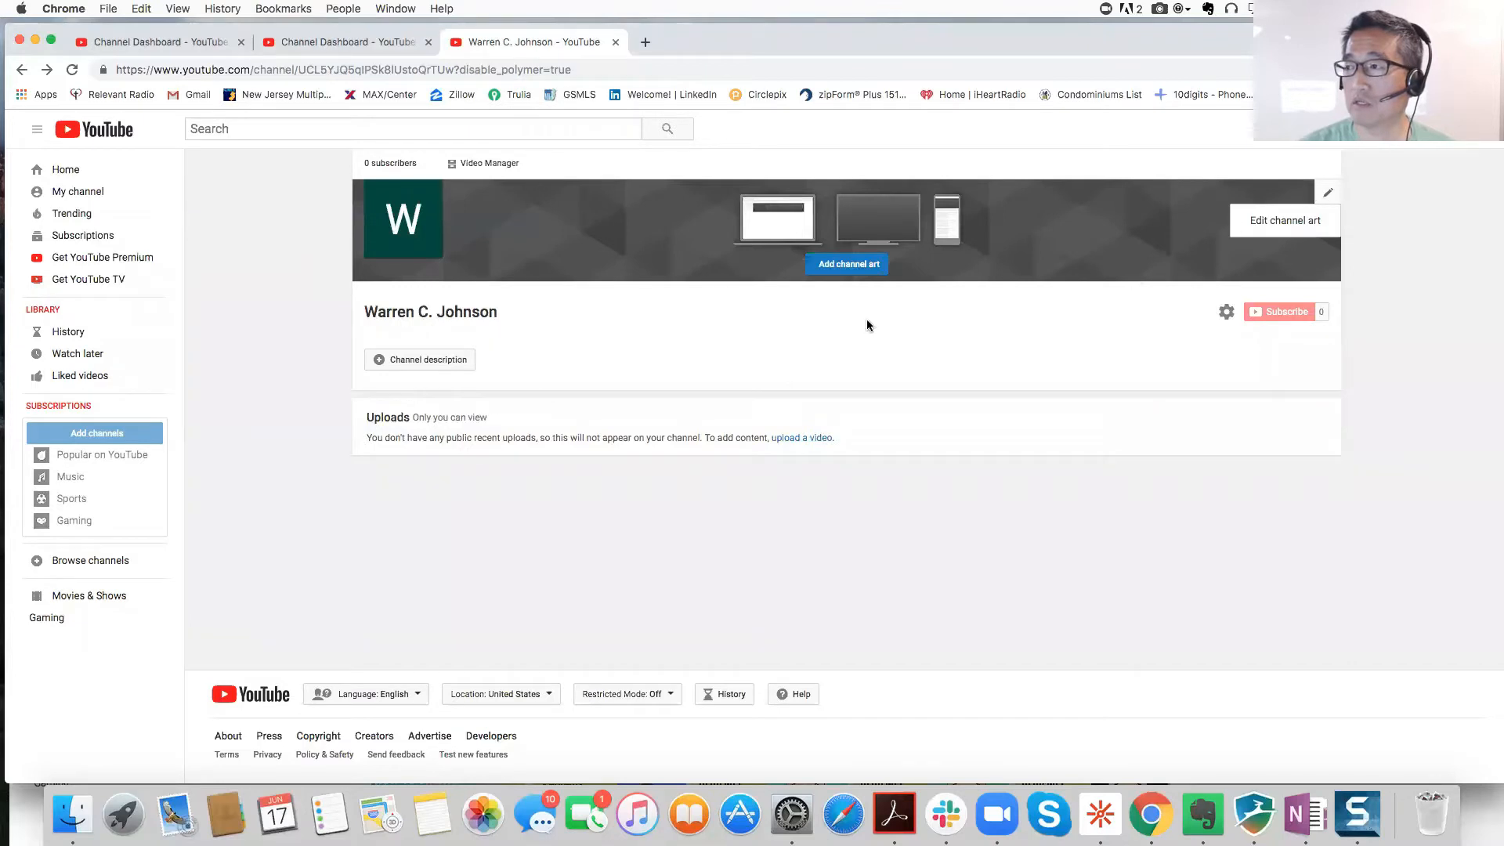
pyautogui.click(1286, 222)
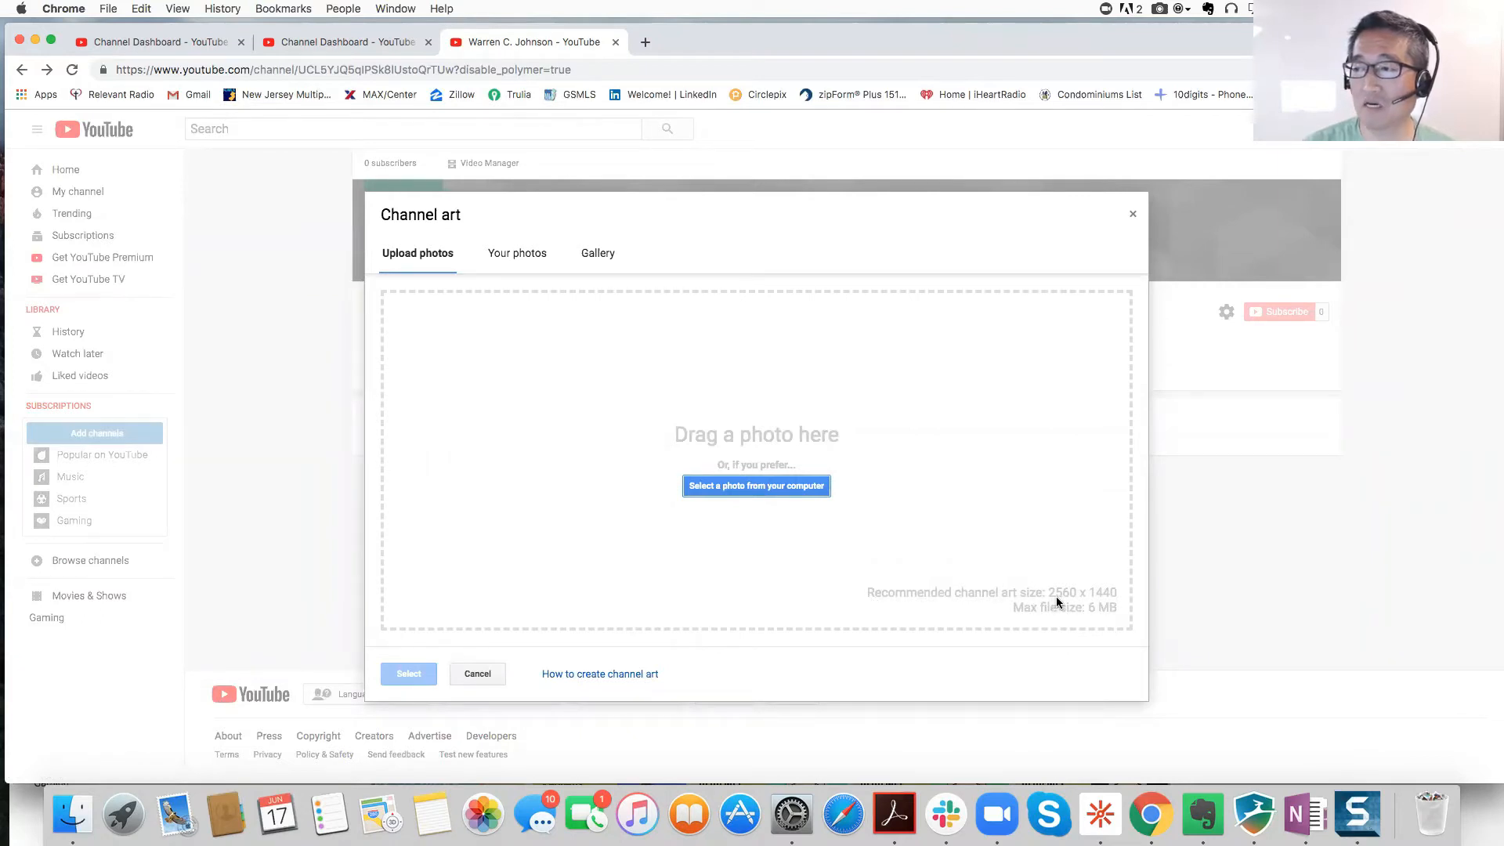
pyautogui.click(1132, 218)
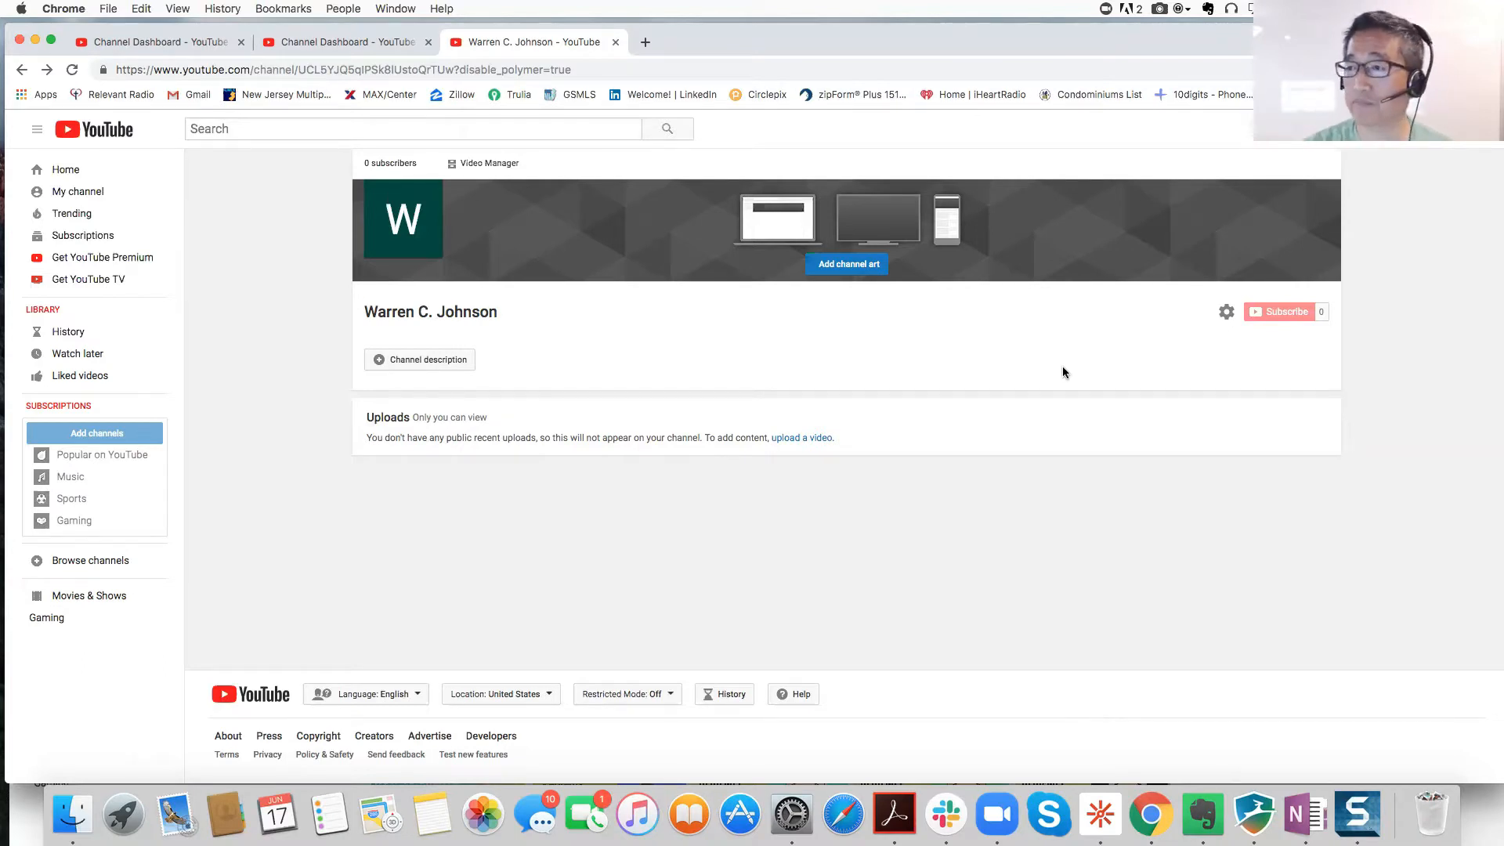
pyautogui.click(385, 359)
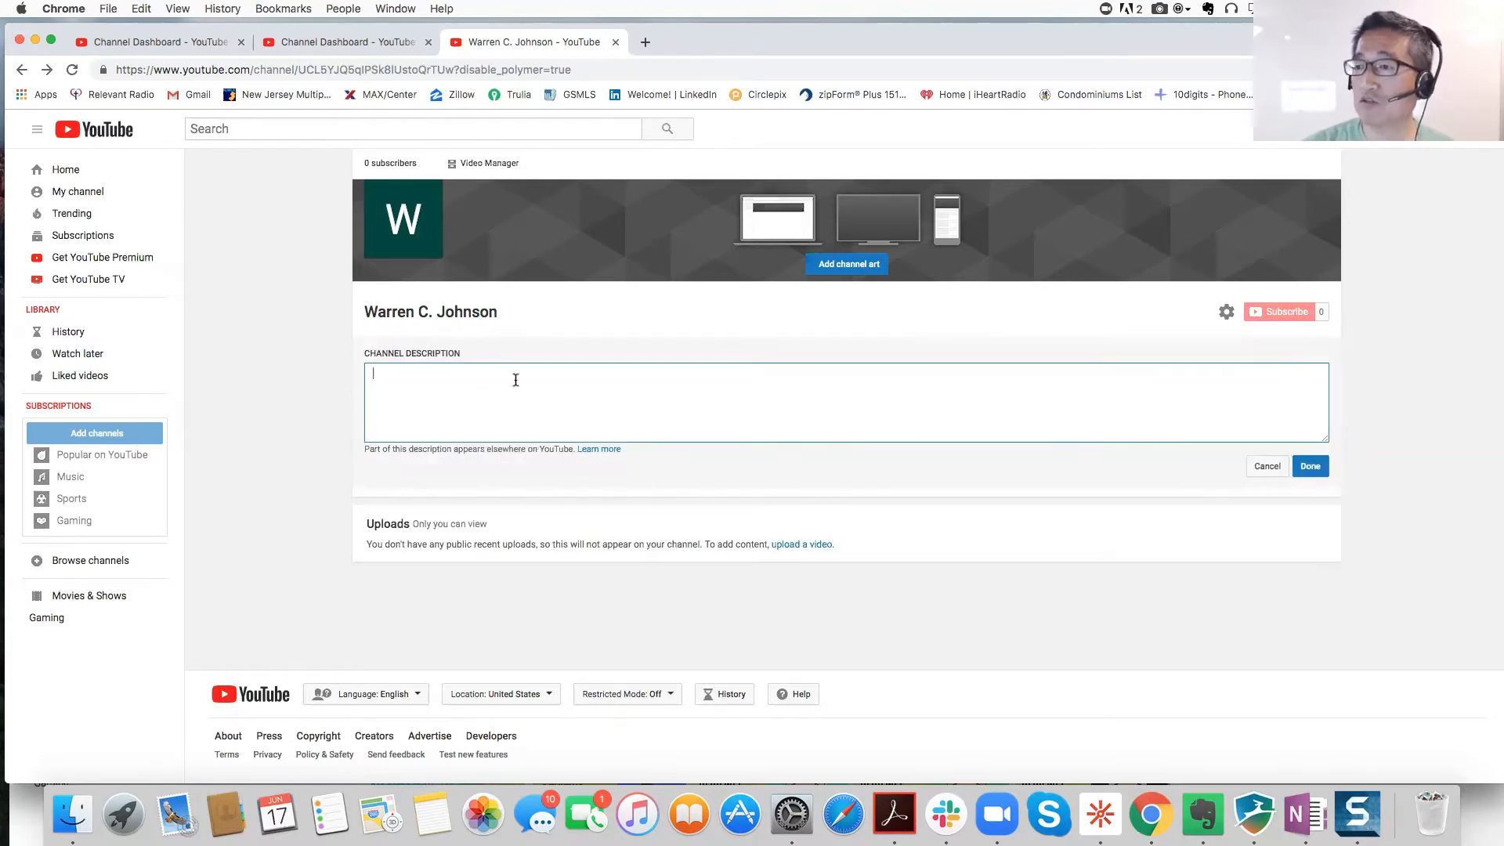
pyautogui.click(1267, 468)
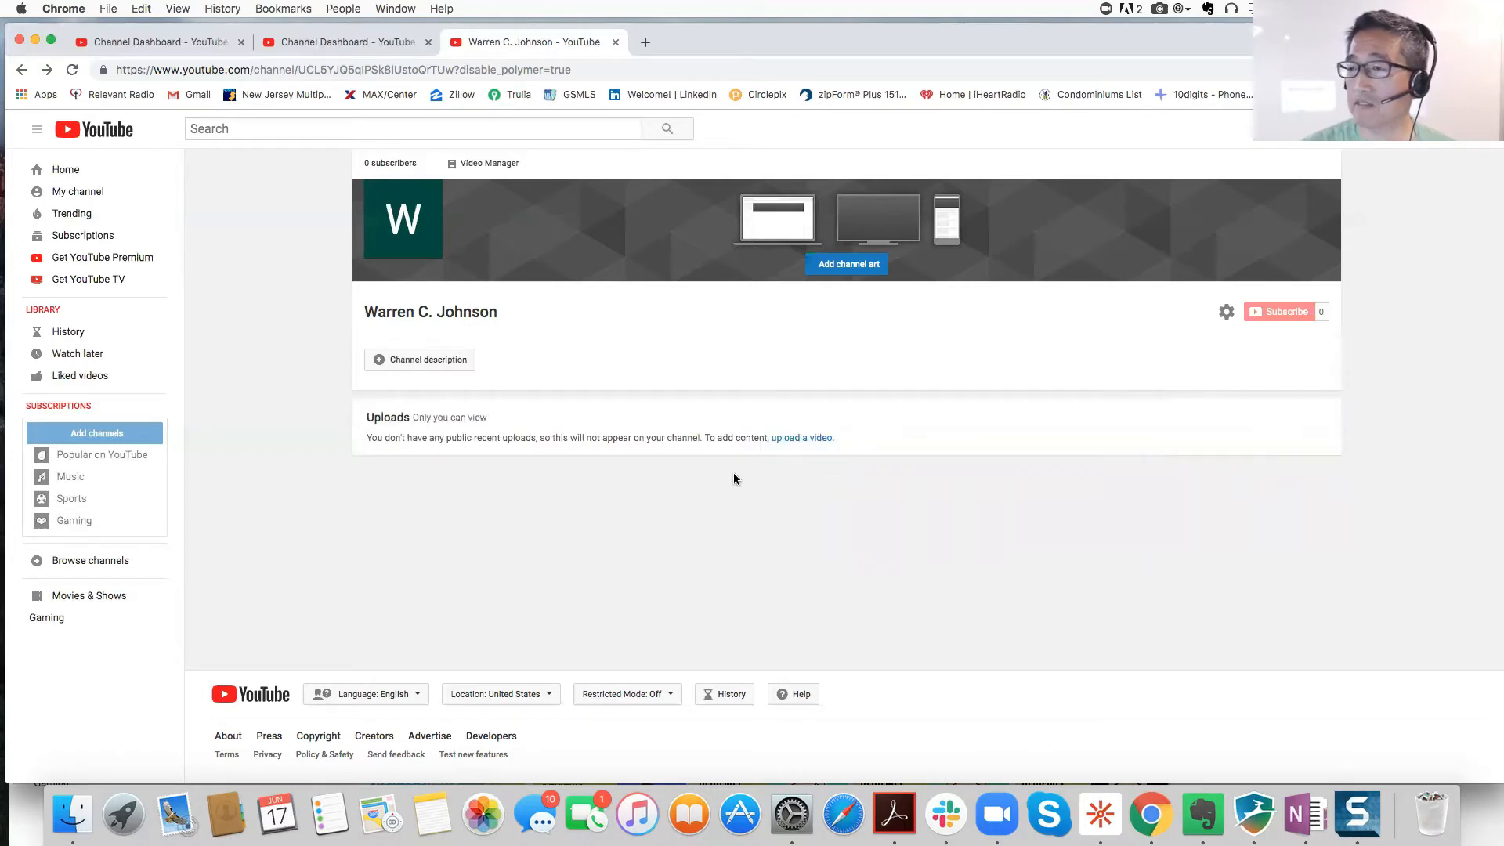
# Step: Complete phone verification so the channel shows as Verified on Status and Features
pyautogui.moveTo(1262, 251)
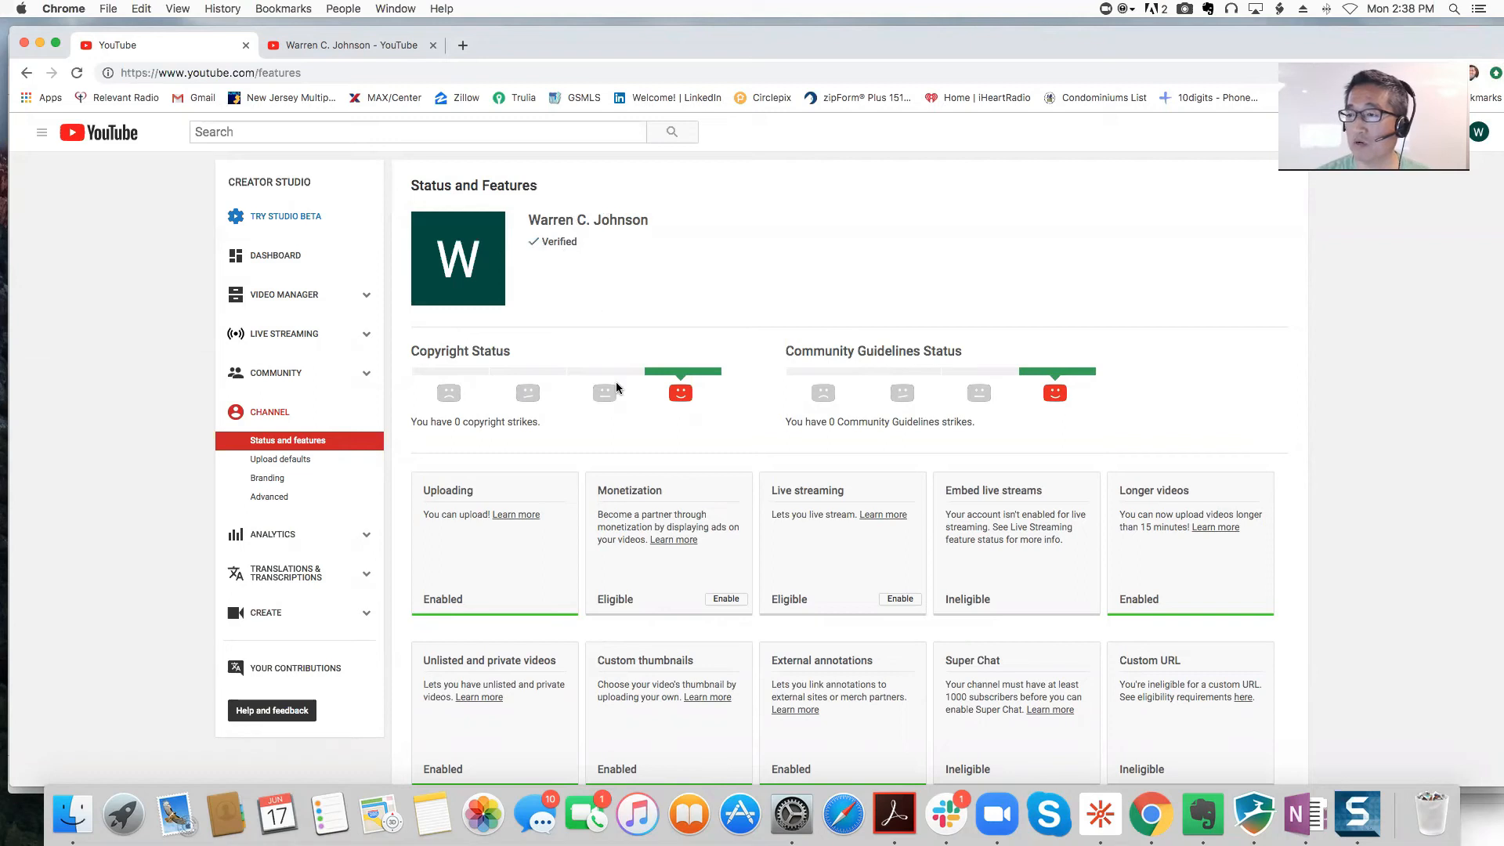
# Step: Review the enabled feature cards, then switch to the tab with the channel's public page
pyautogui.scroll(-3, 607, 392)
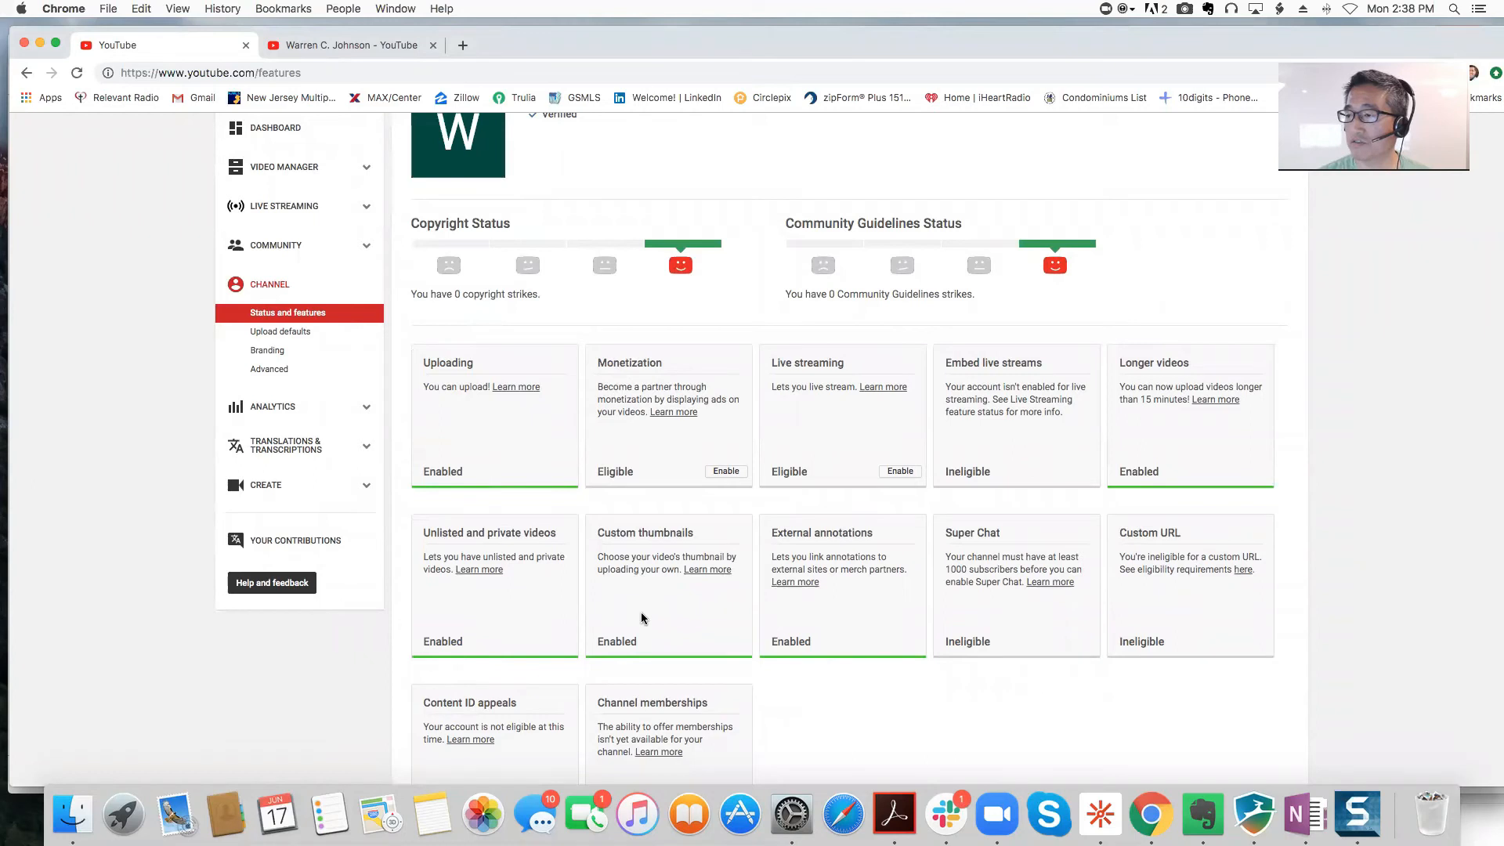
pyautogui.scroll(-2, 641, 618)
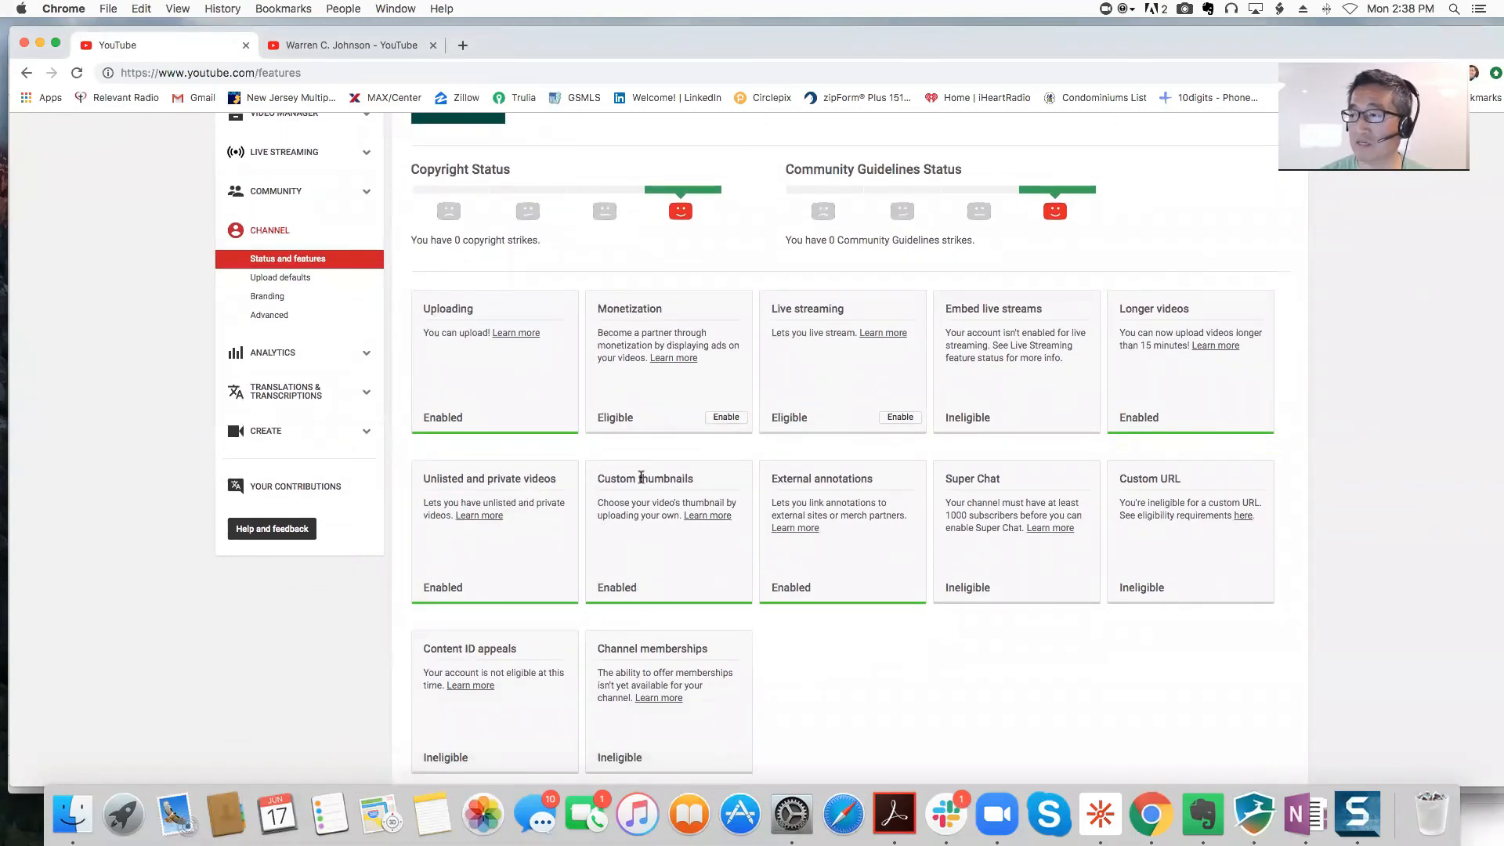
pyautogui.scroll(-1, 679, 524)
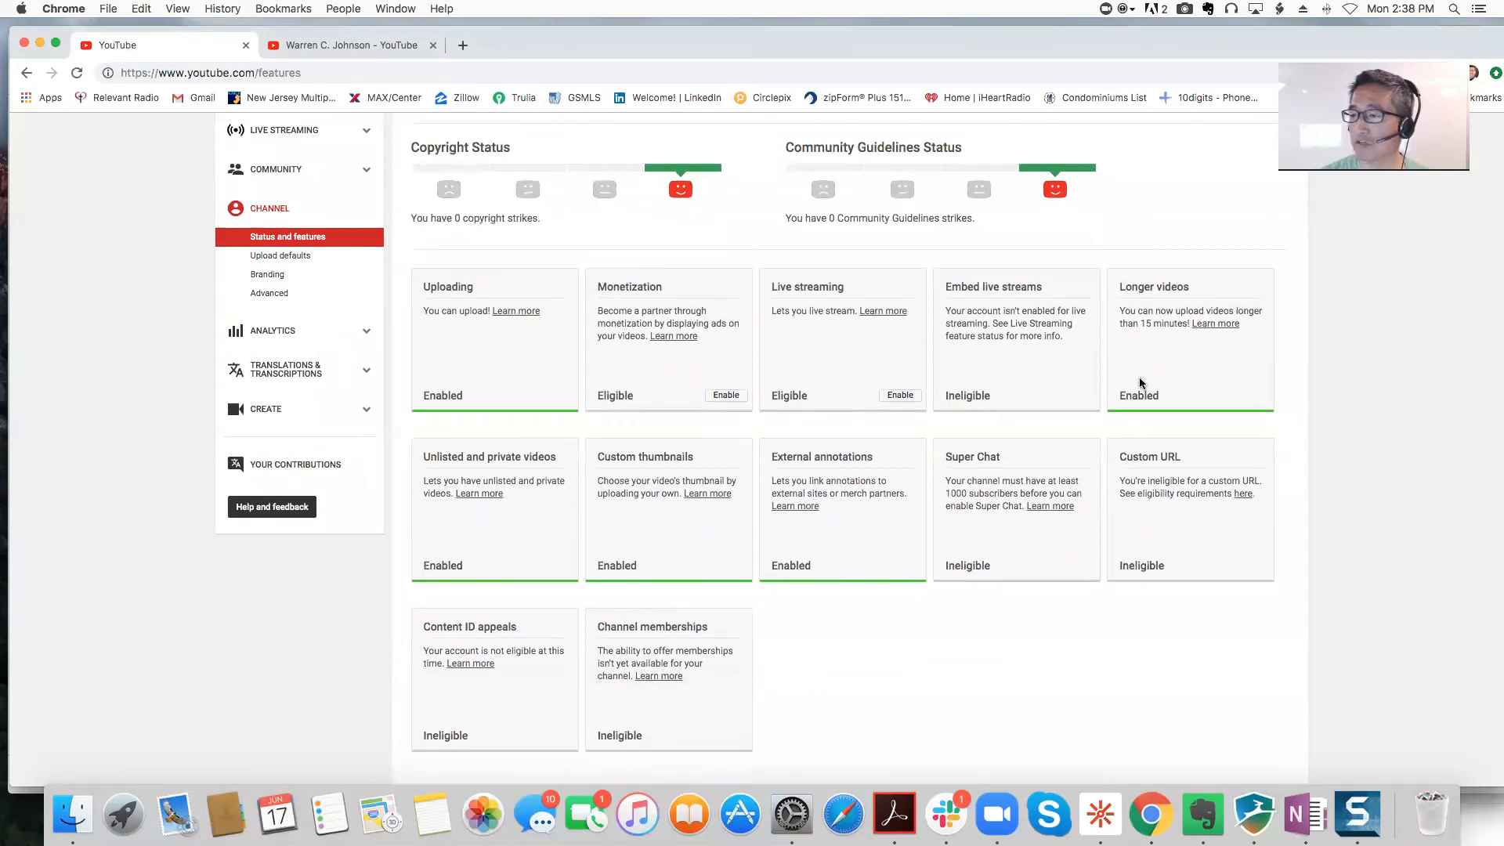
pyautogui.scroll(-2, 1140, 383)
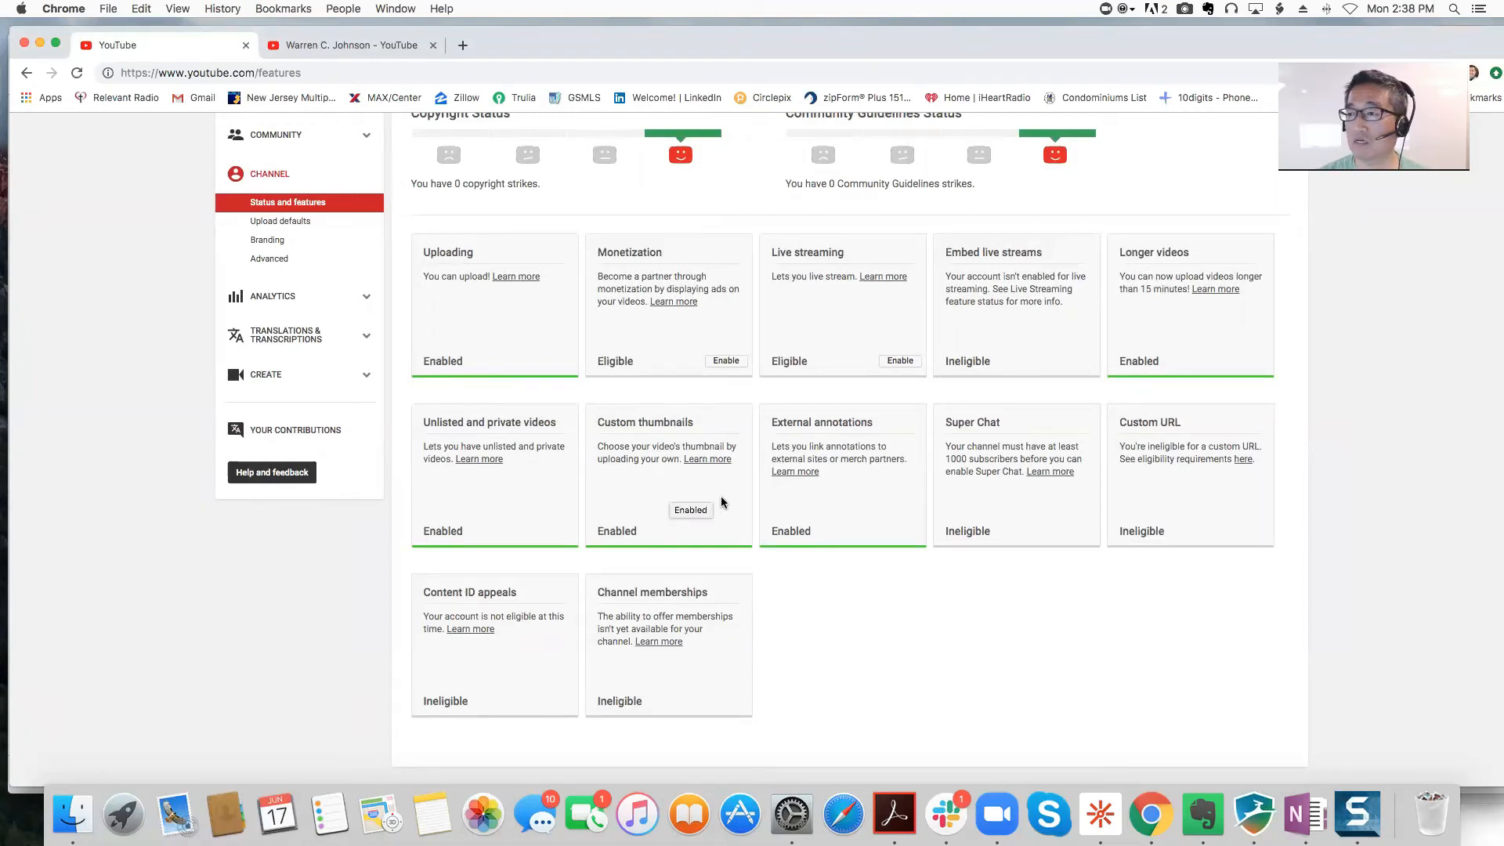
pyautogui.scroll(2, 670, 493)
pyautogui.scroll(-2, 608, 312)
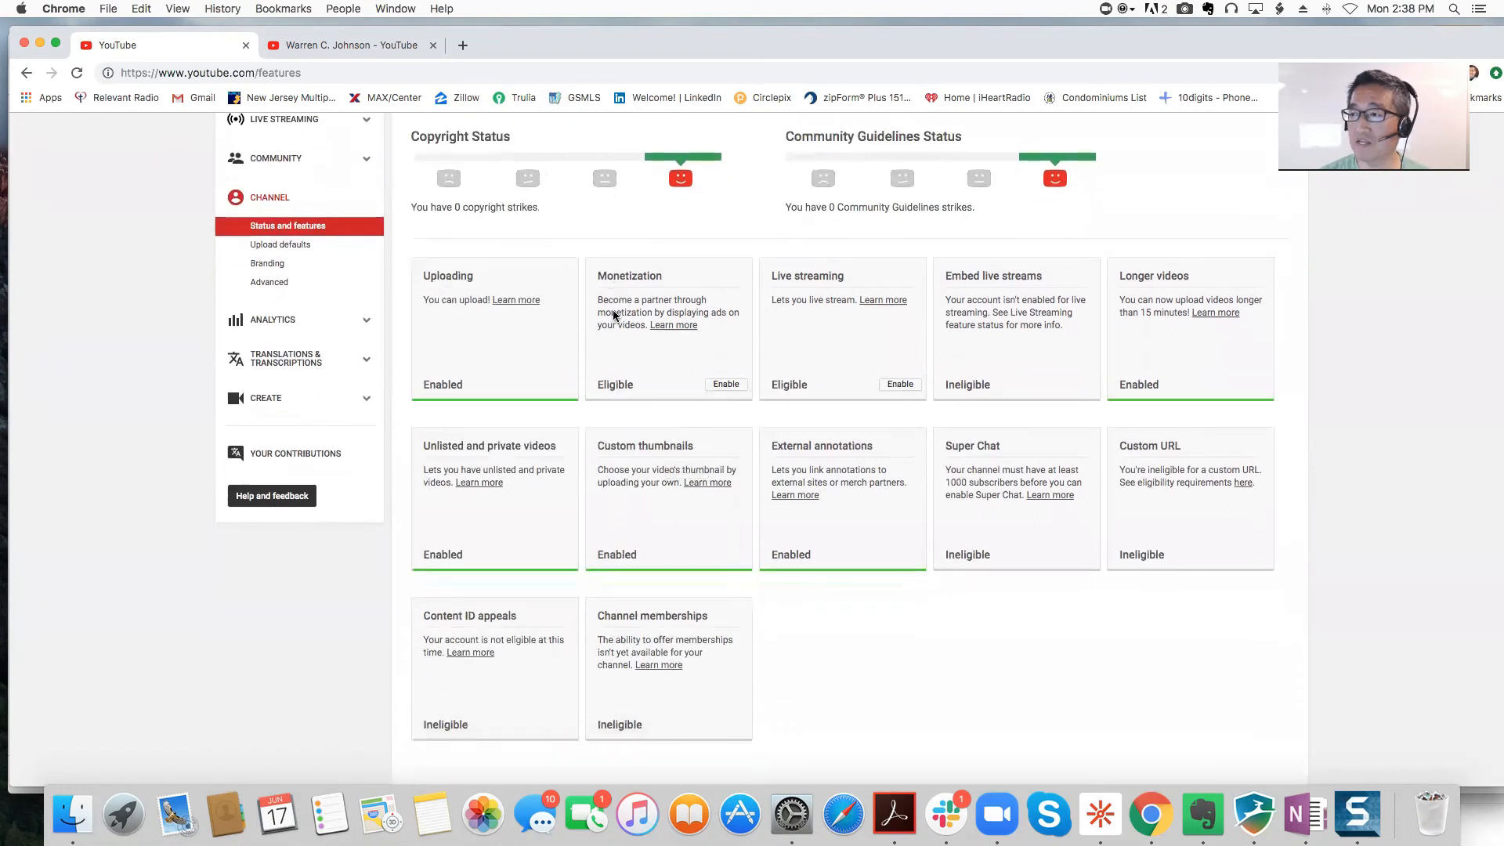
pyautogui.click(337, 47)
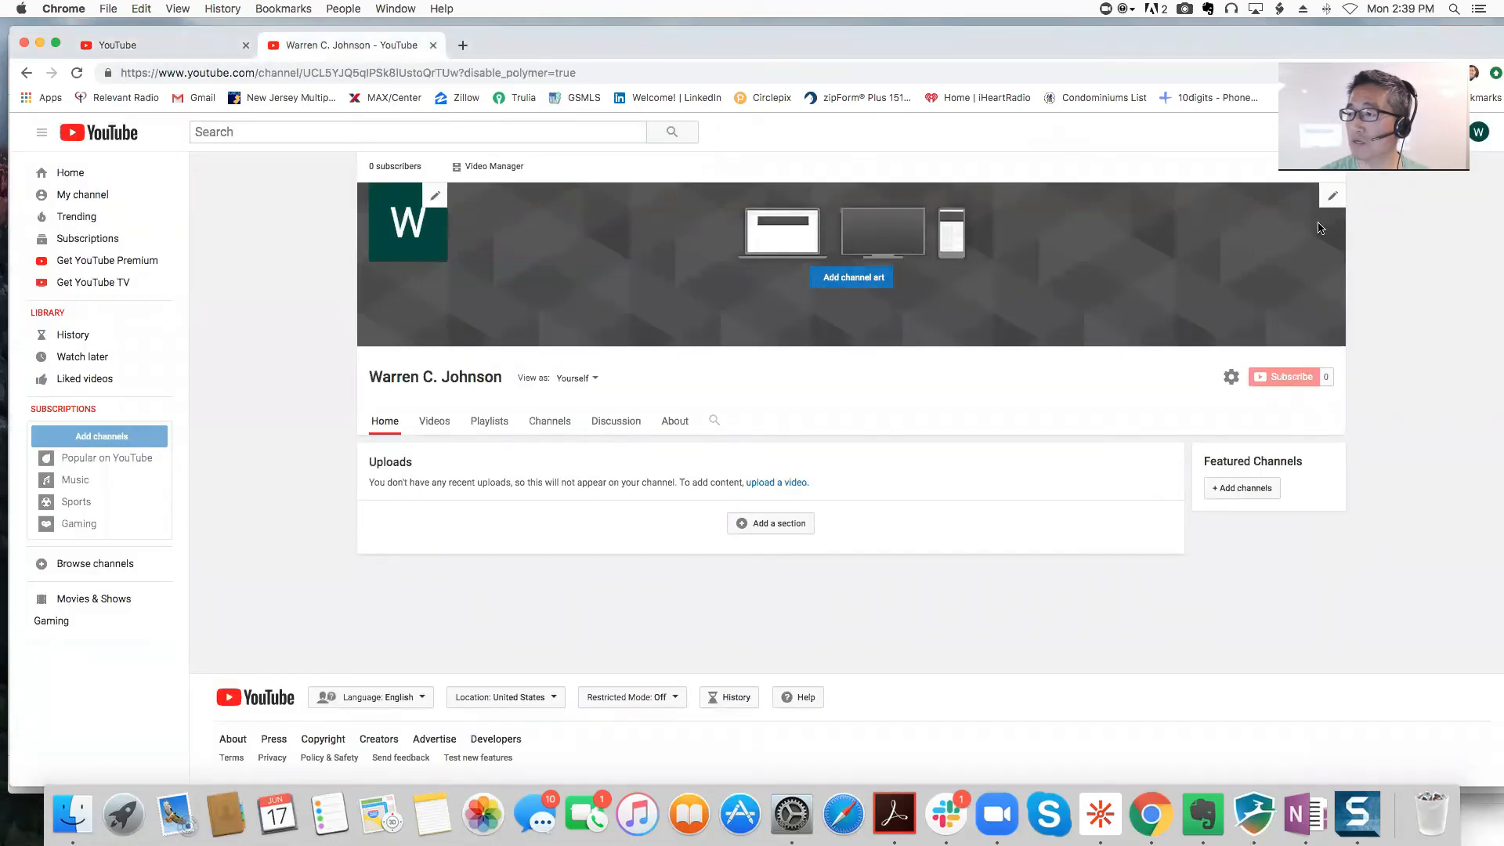
# Step: Choose Edit links from the channel banner's pencil menu to edit custom links
pyautogui.click(1332, 197)
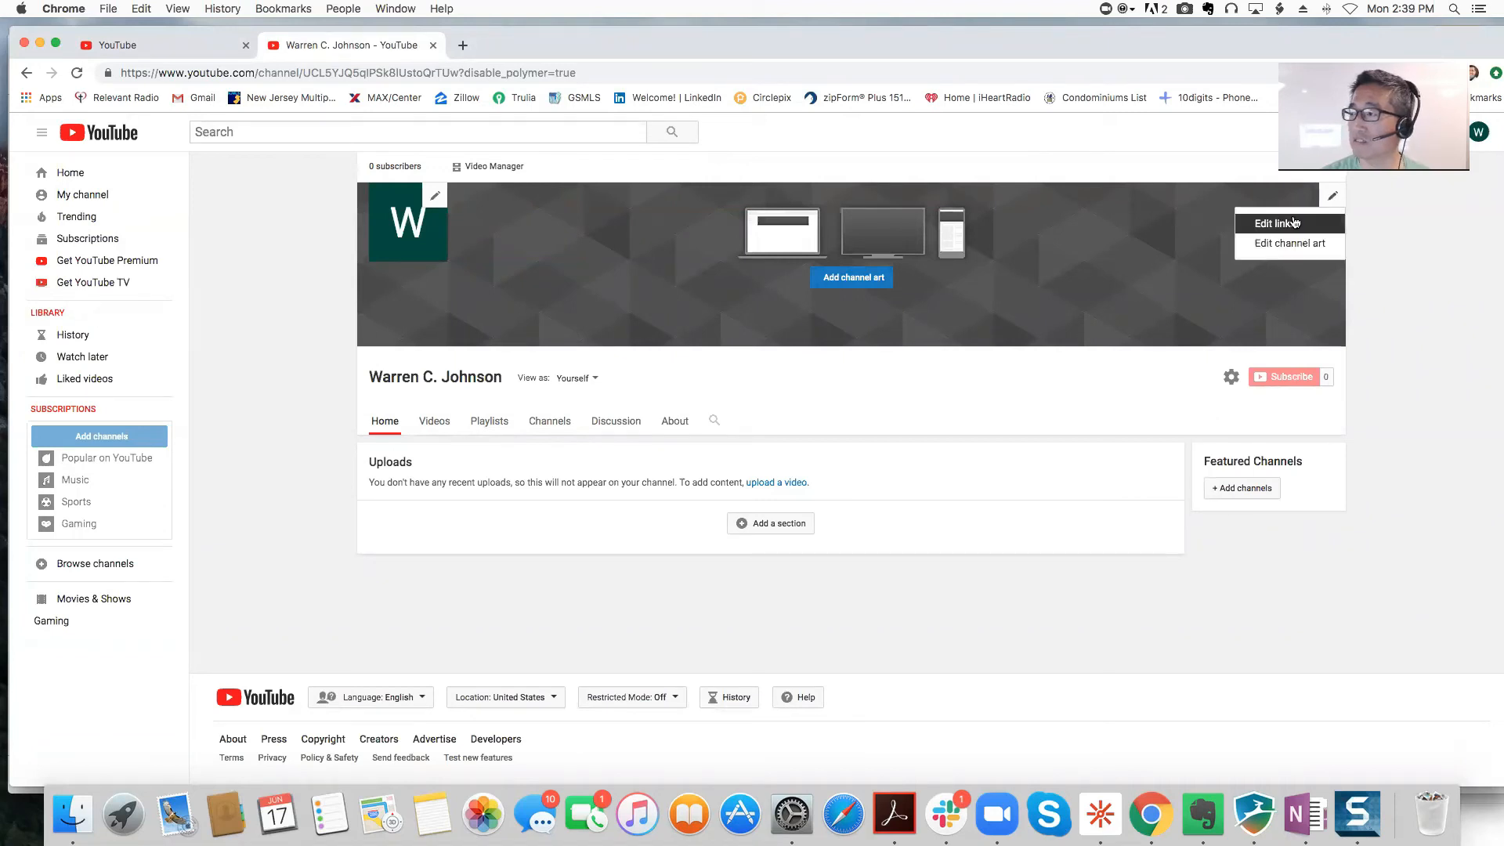
pyautogui.moveTo(1281, 227); pyautogui.dragTo(1323, 231)
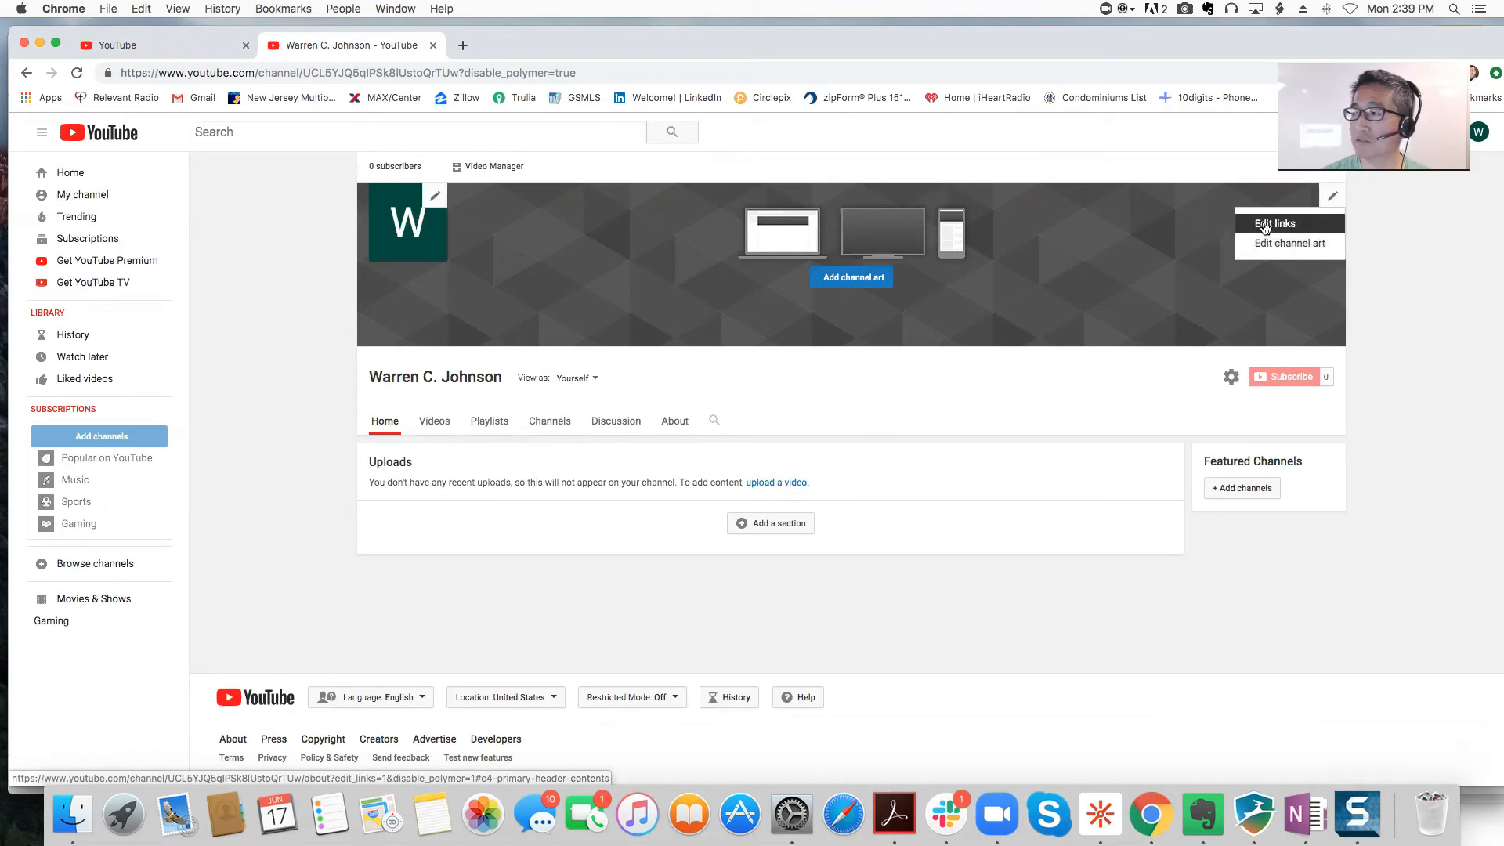
pyautogui.click(1264, 228)
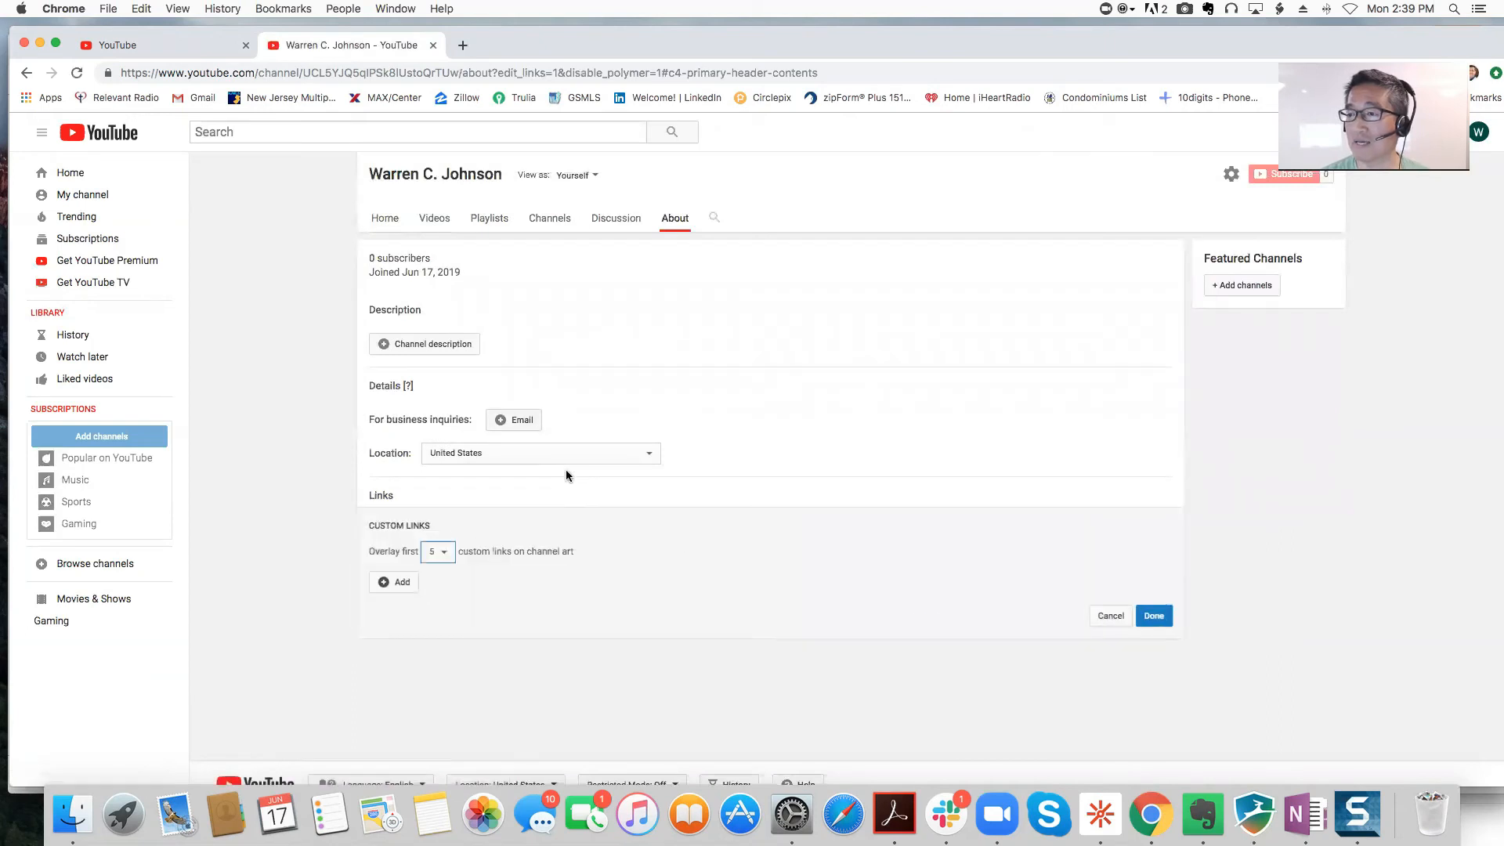
pyautogui.click(443, 553)
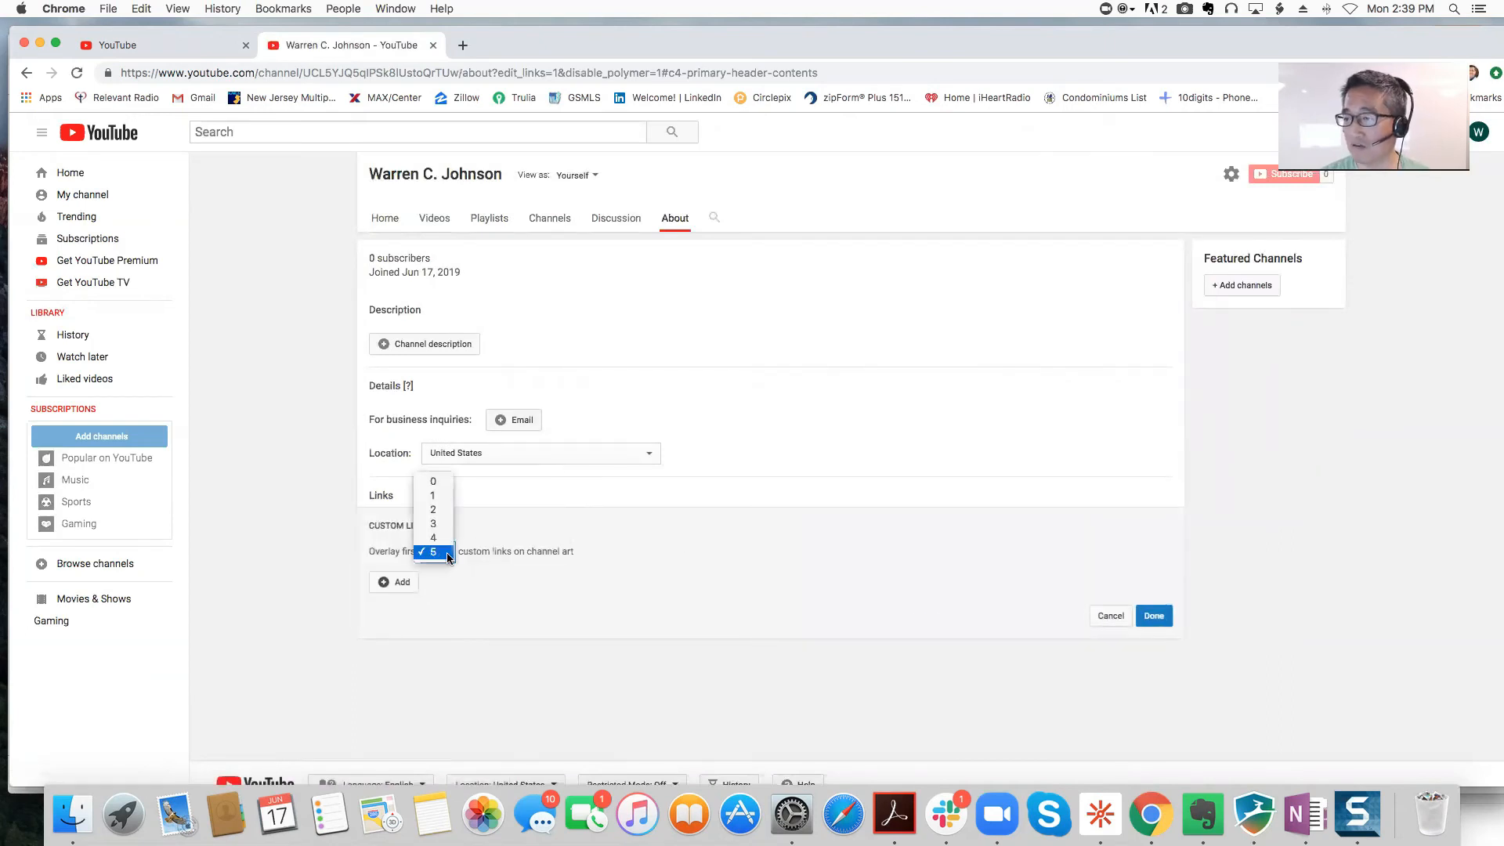
pyautogui.click(608, 586)
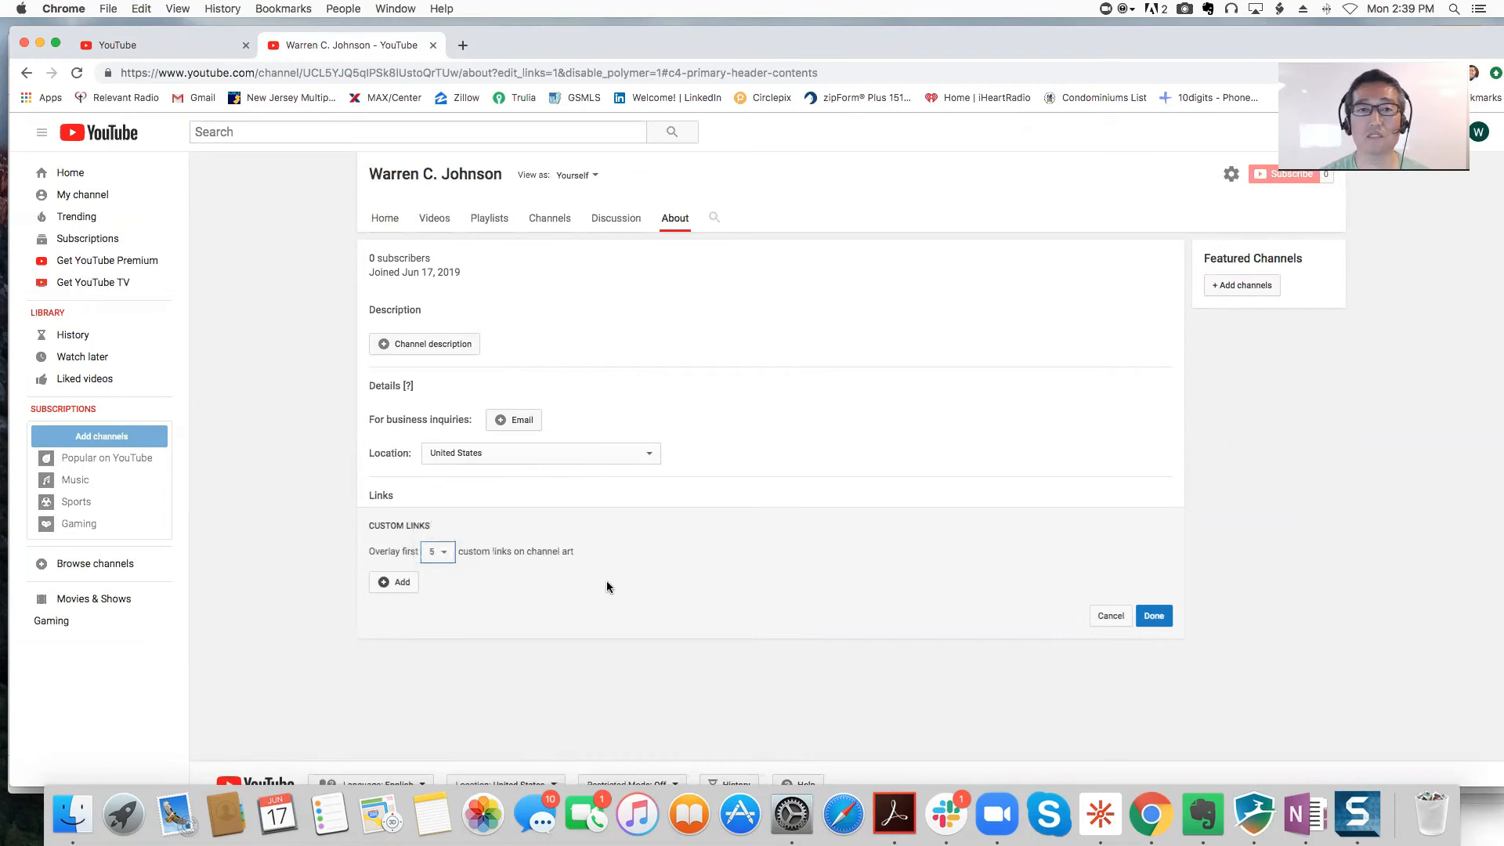